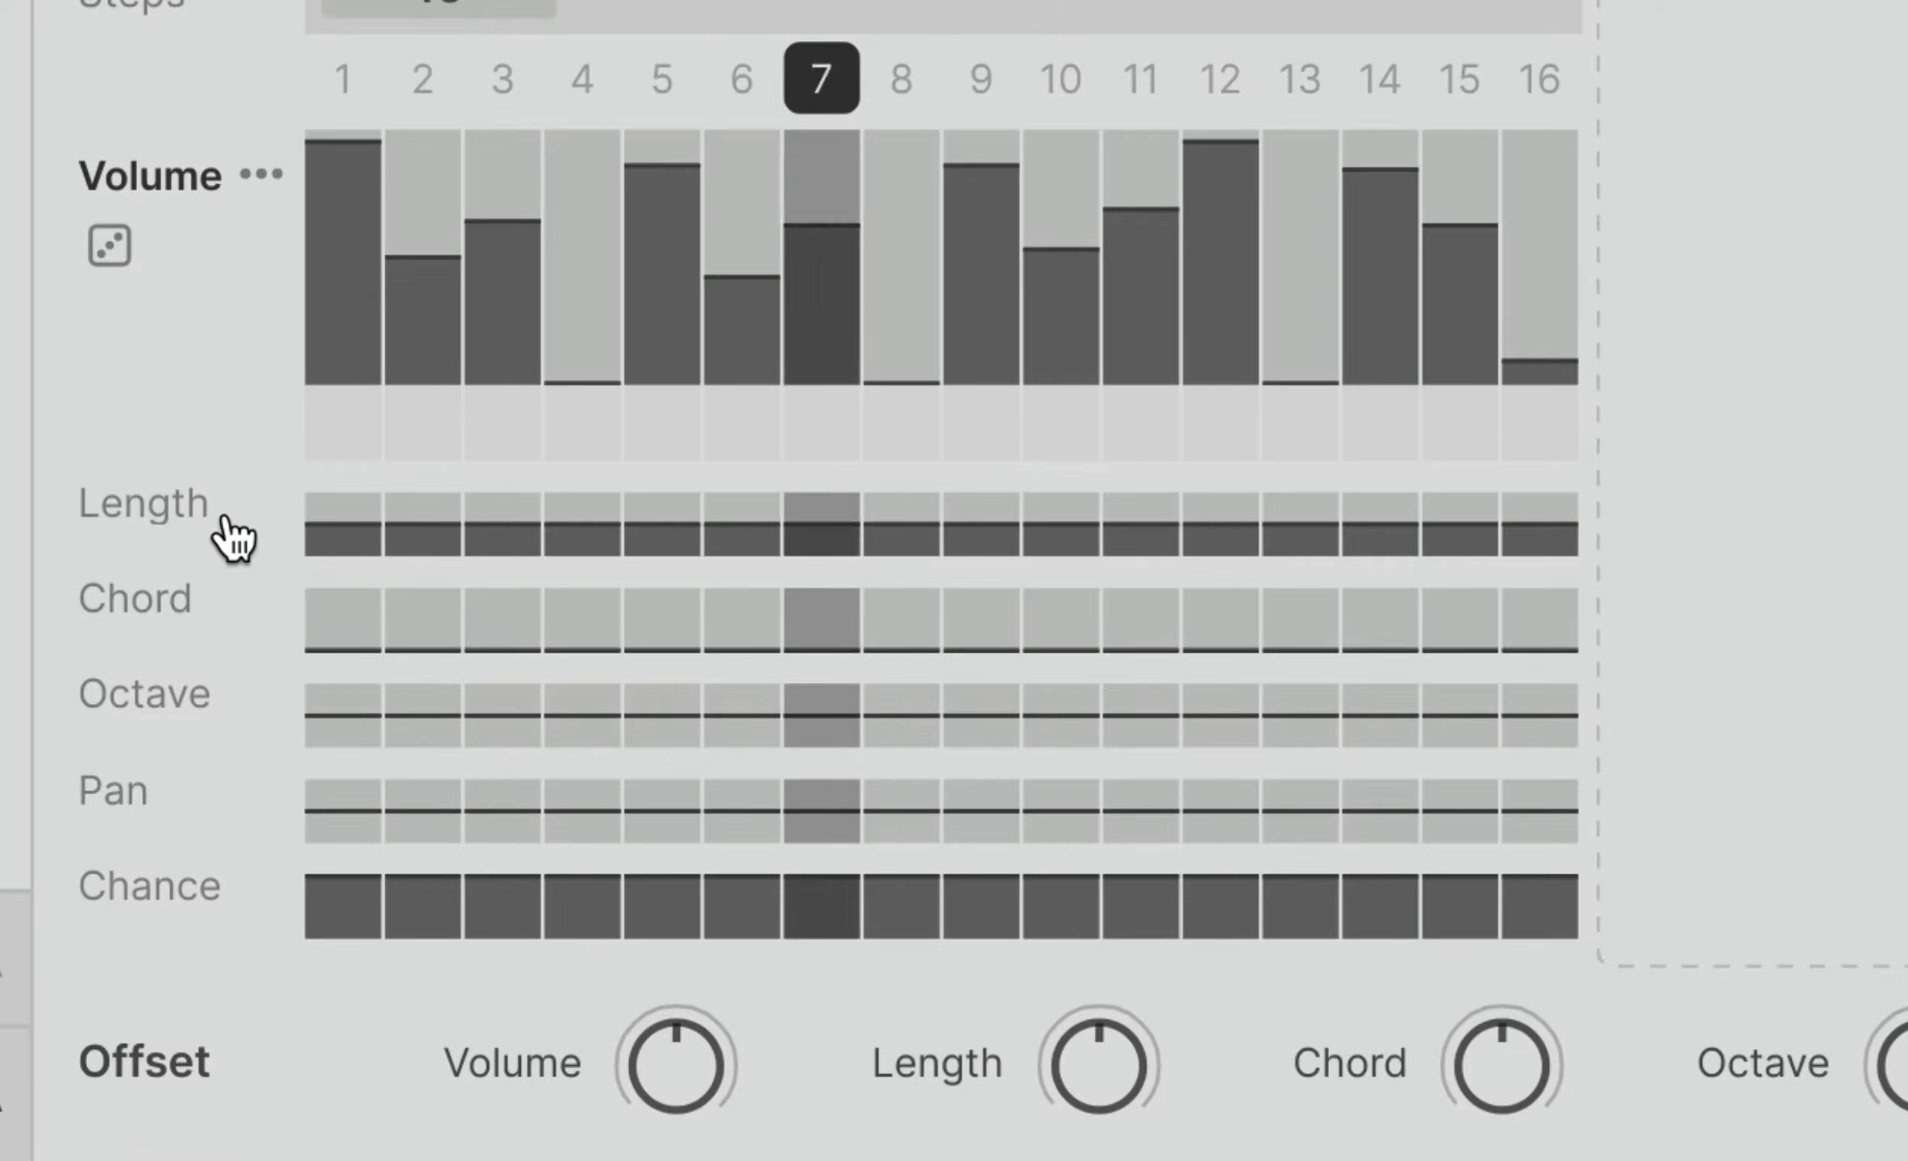
- Shape a descending length ramp over Arp A's steps 5 to 9 and a descending pan ramp over steps 4 to 10
click(214, 509)
drag(680, 349, 989, 414)
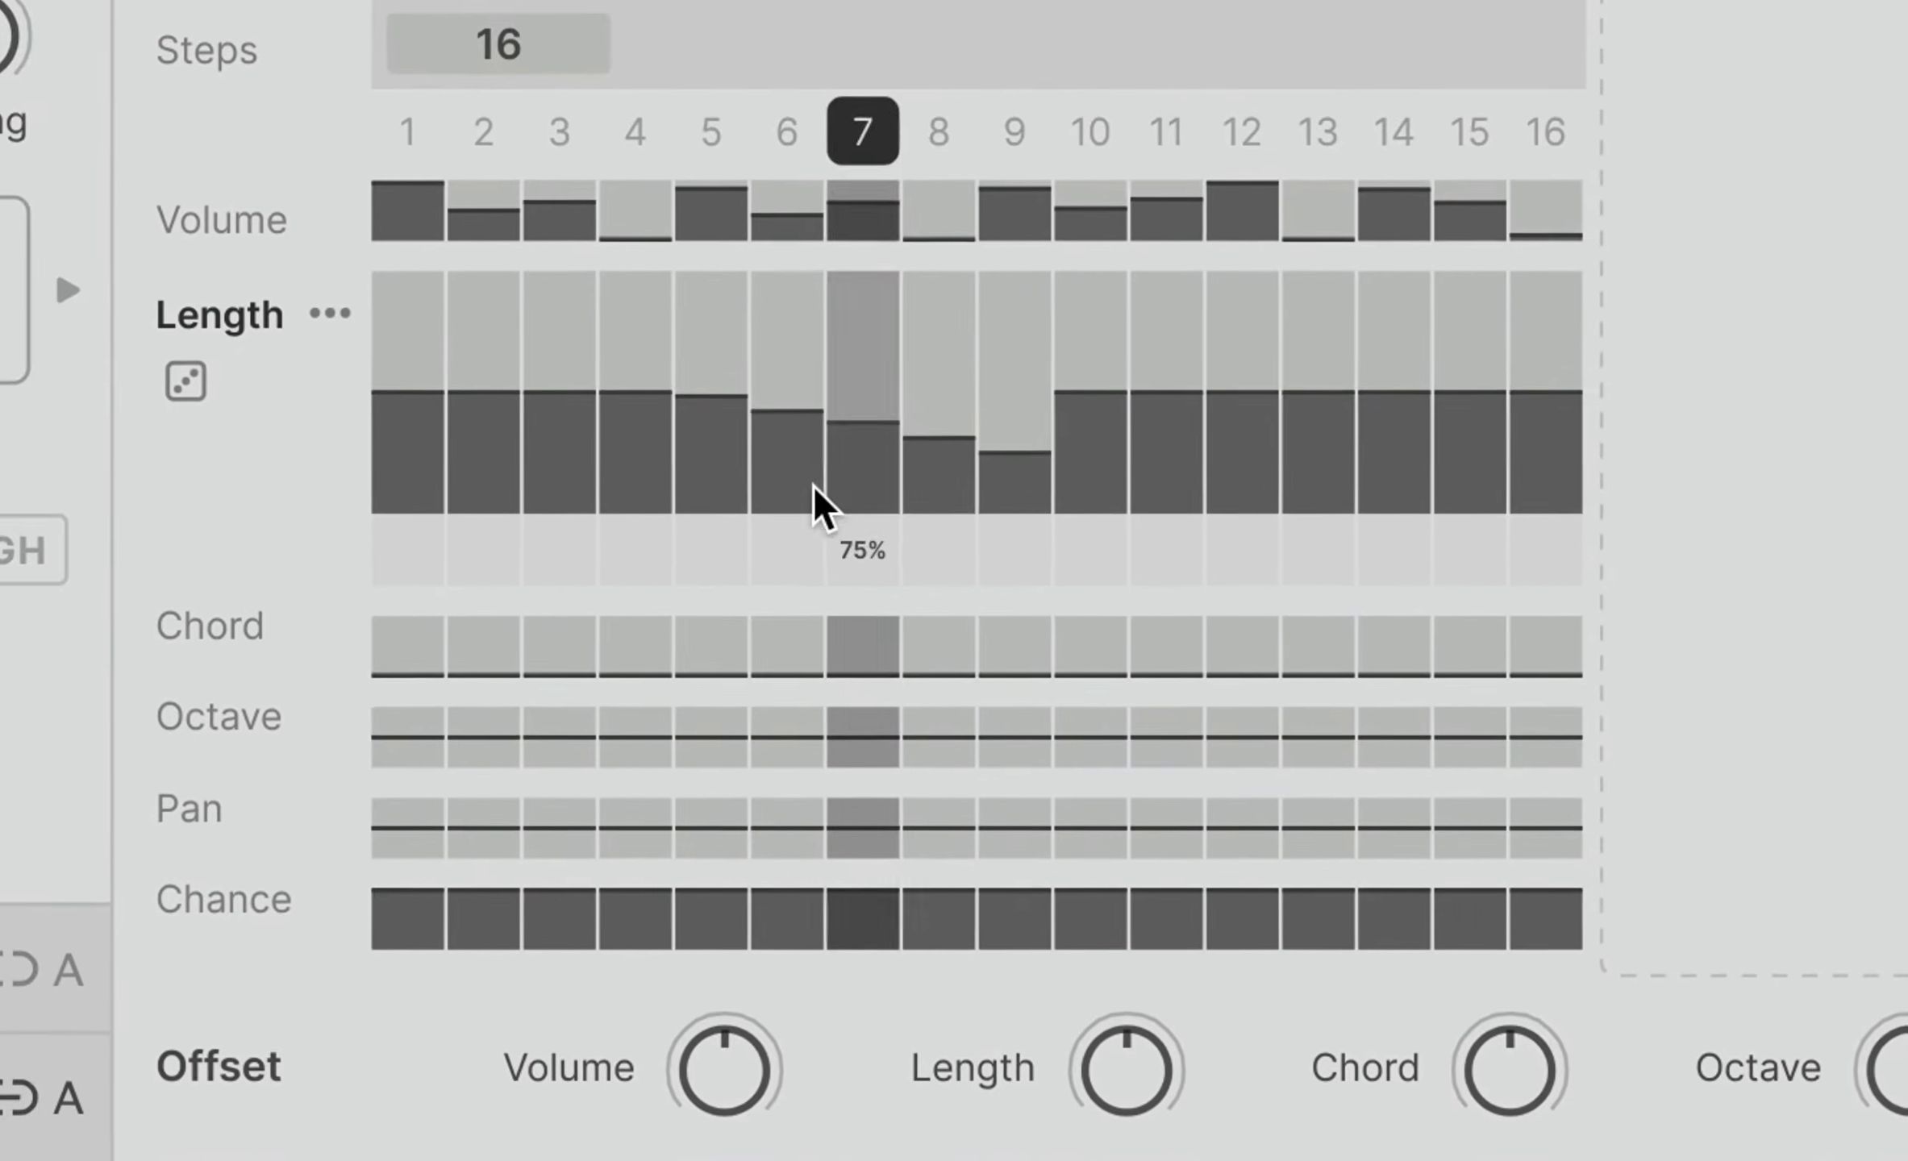
click(220, 819)
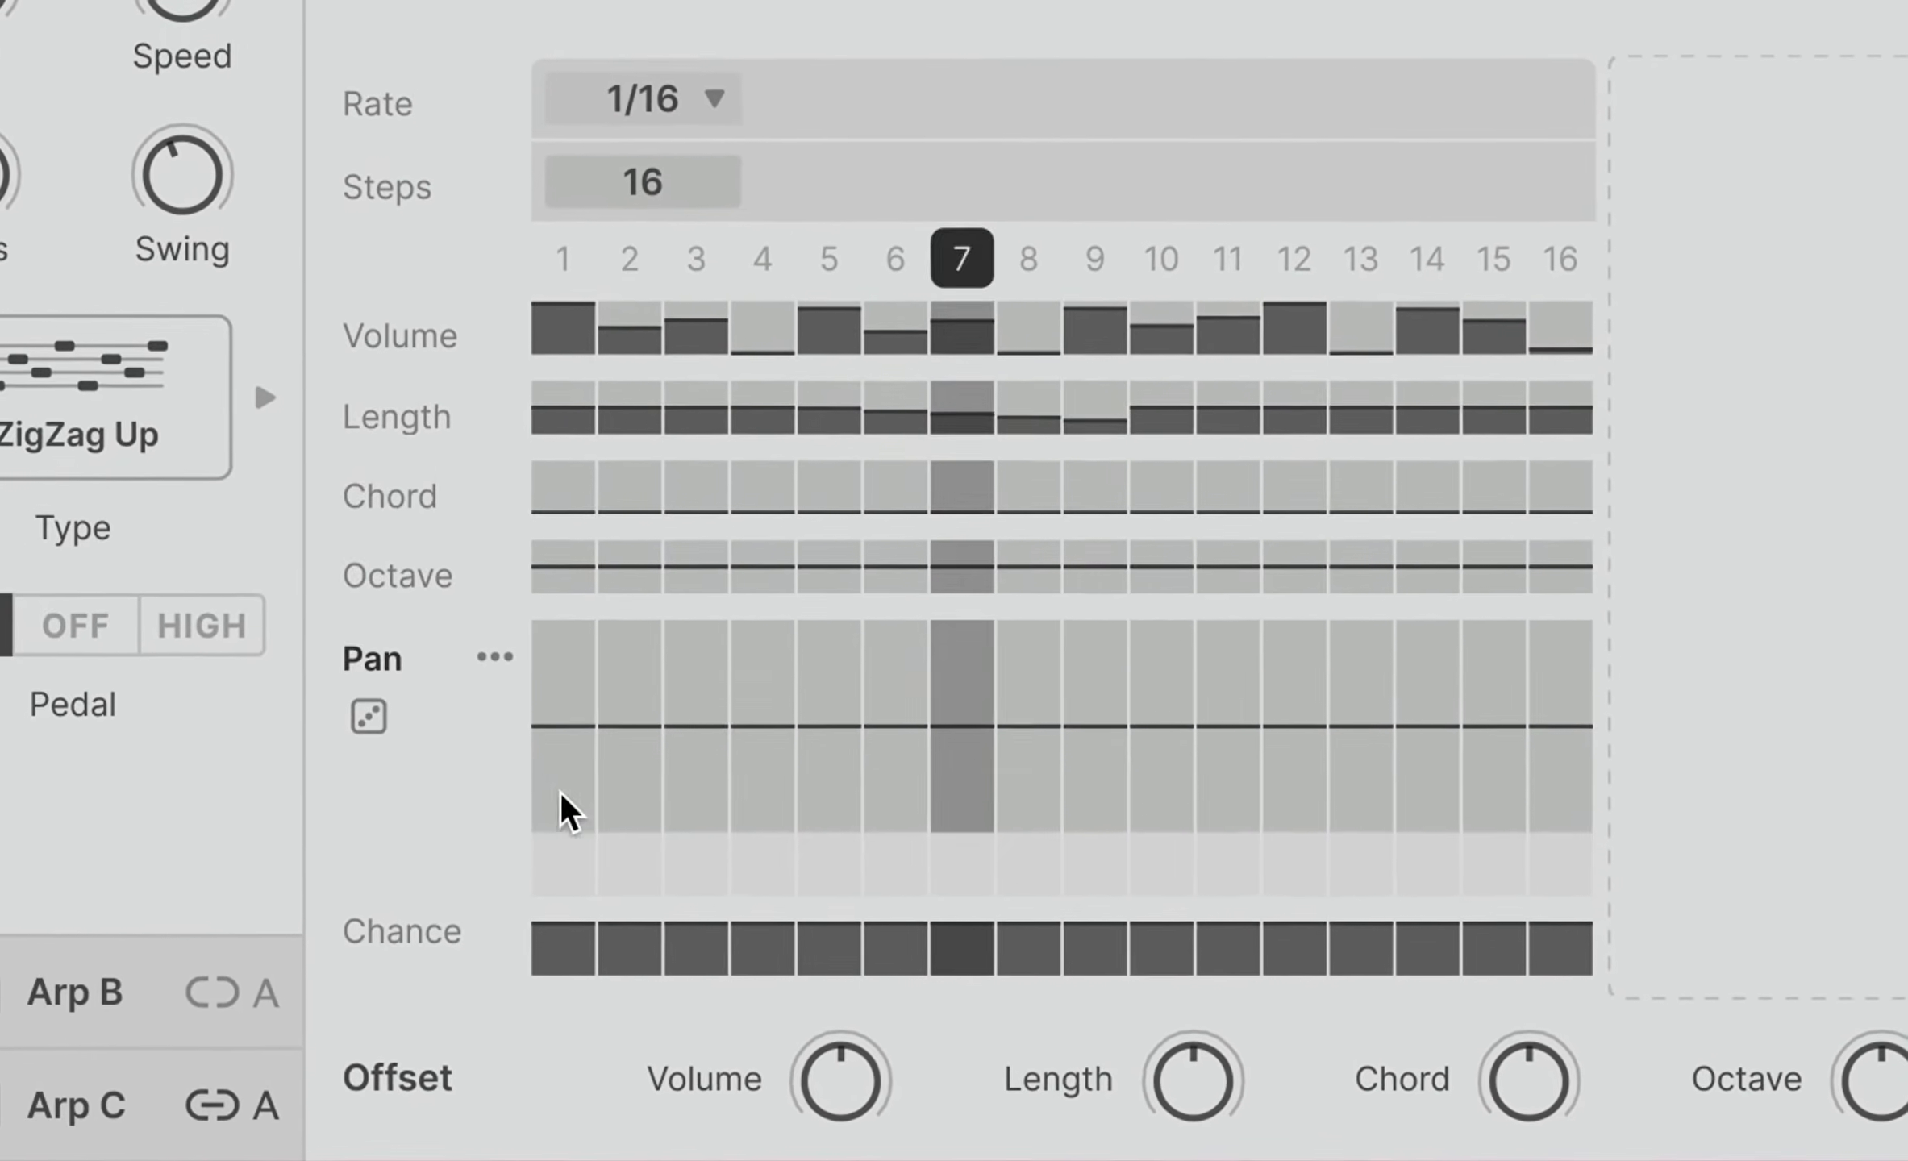
drag(751, 720, 751, 674)
mouse_move(857, 731)
mouse_down()
mouse_move(851, 711)
mouse_move(1203, 816)
mouse_up()
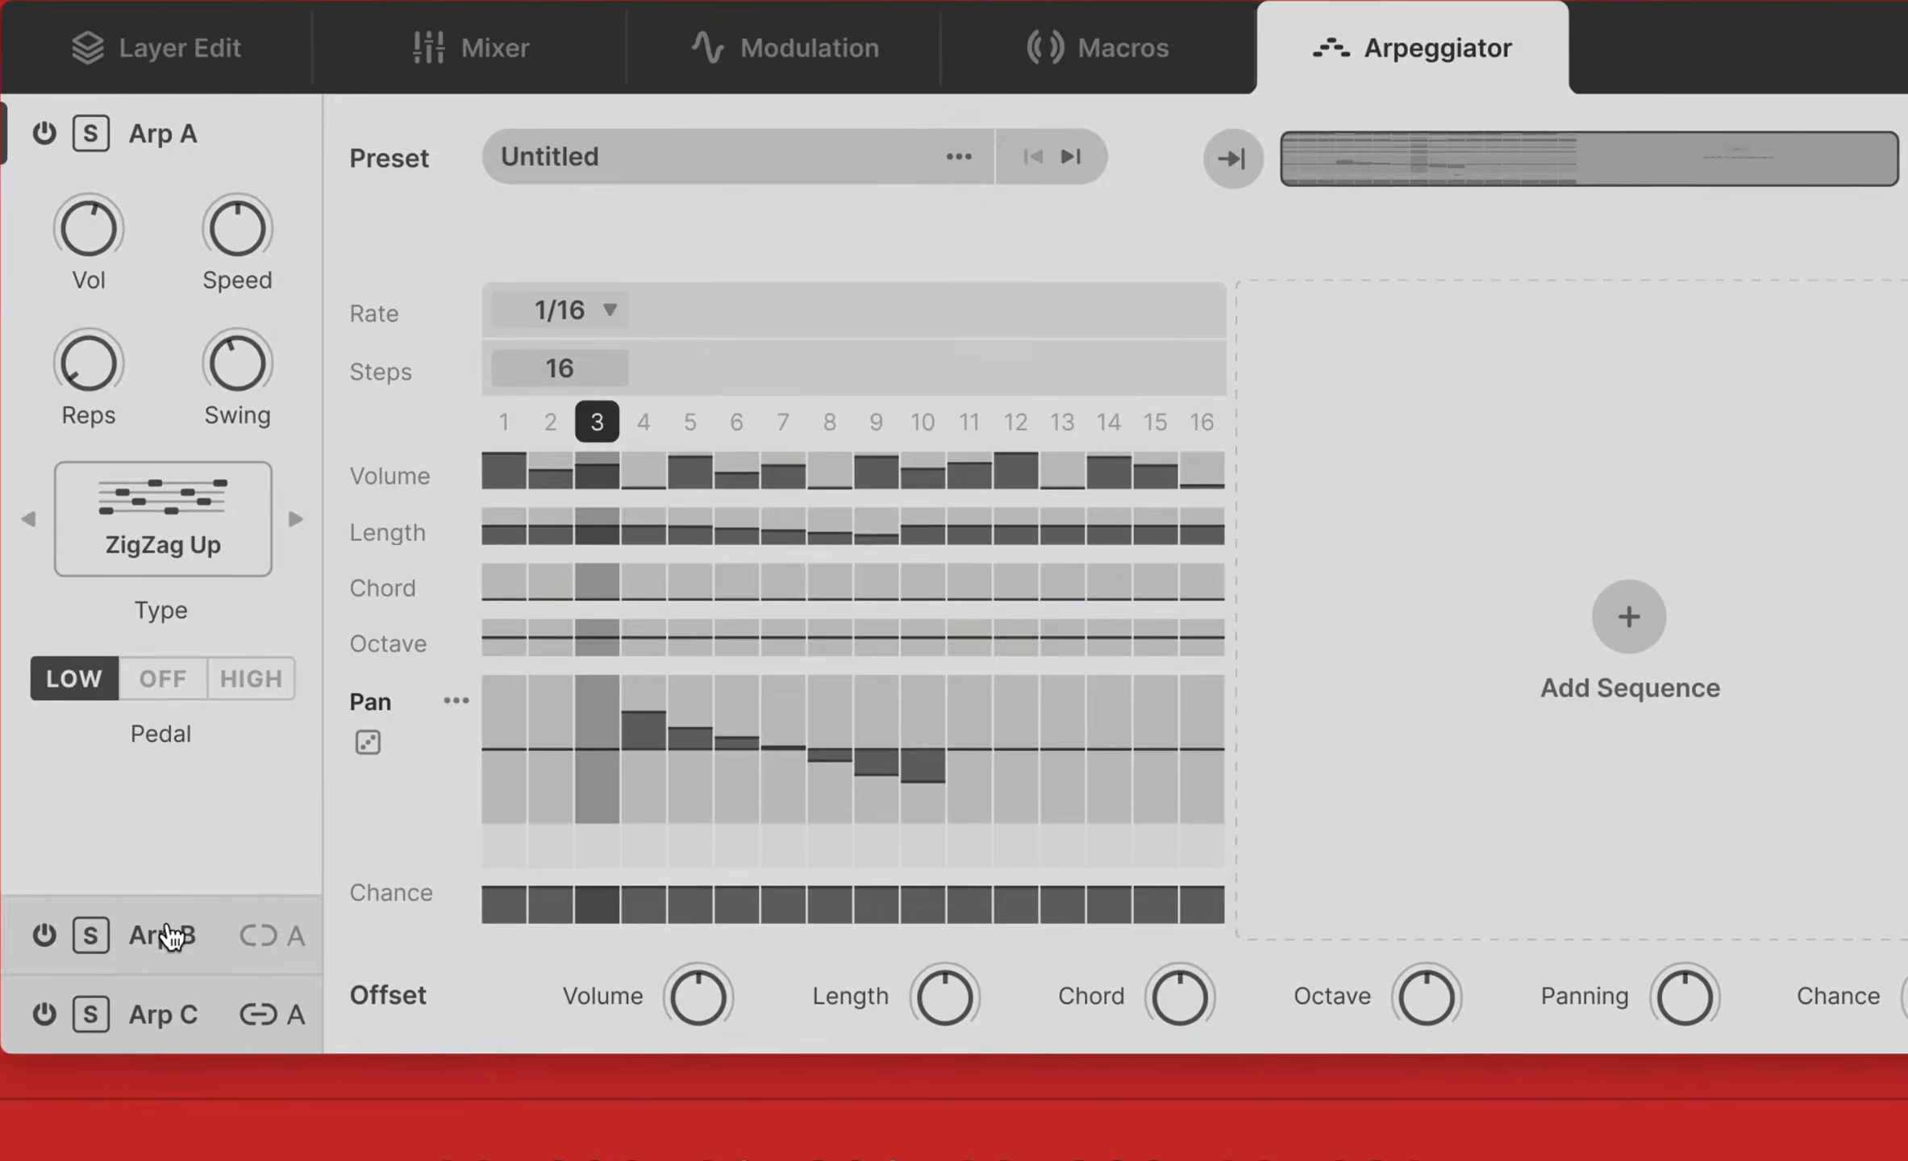
- Raise the volume of Arp B's step 10 to 20% and expand its pan lane
click(169, 936)
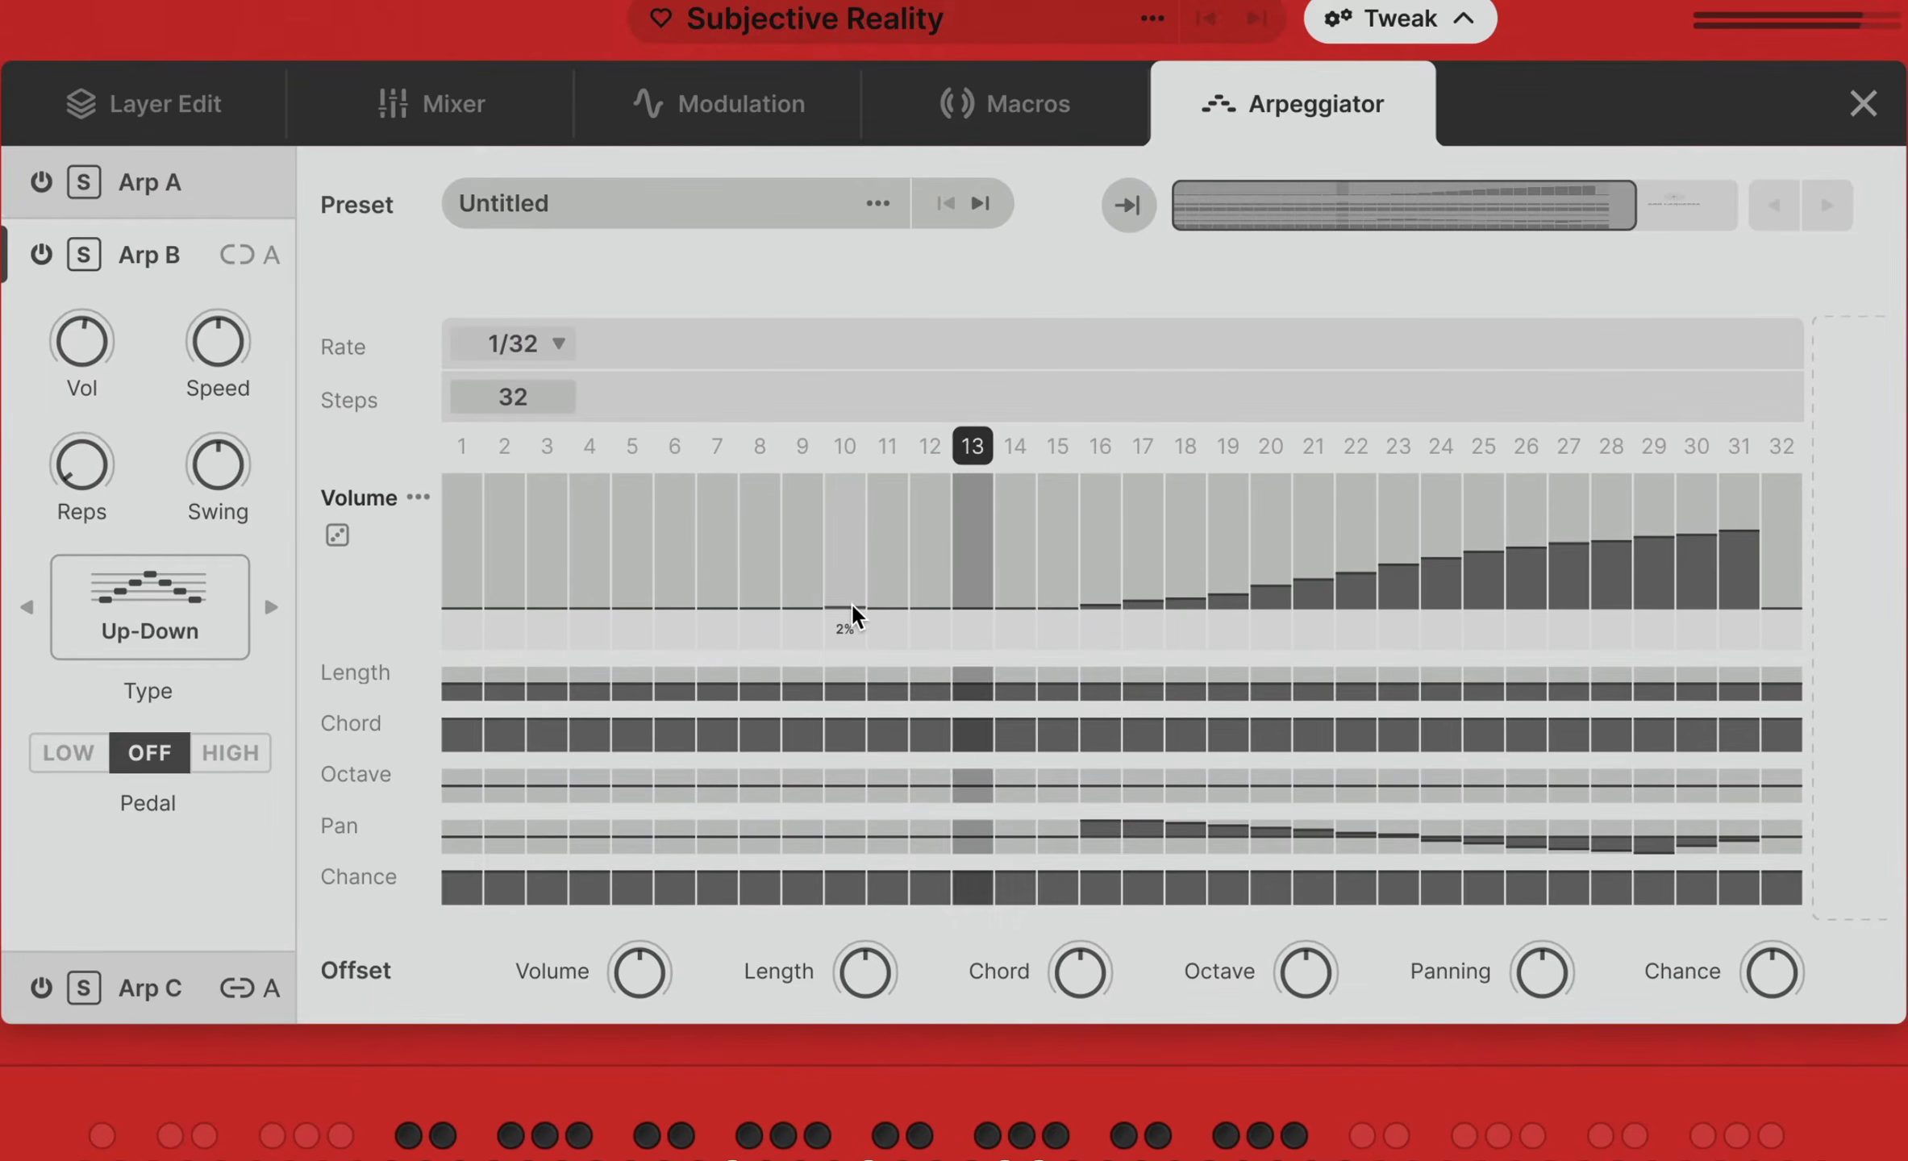
drag(851, 610, 855, 581)
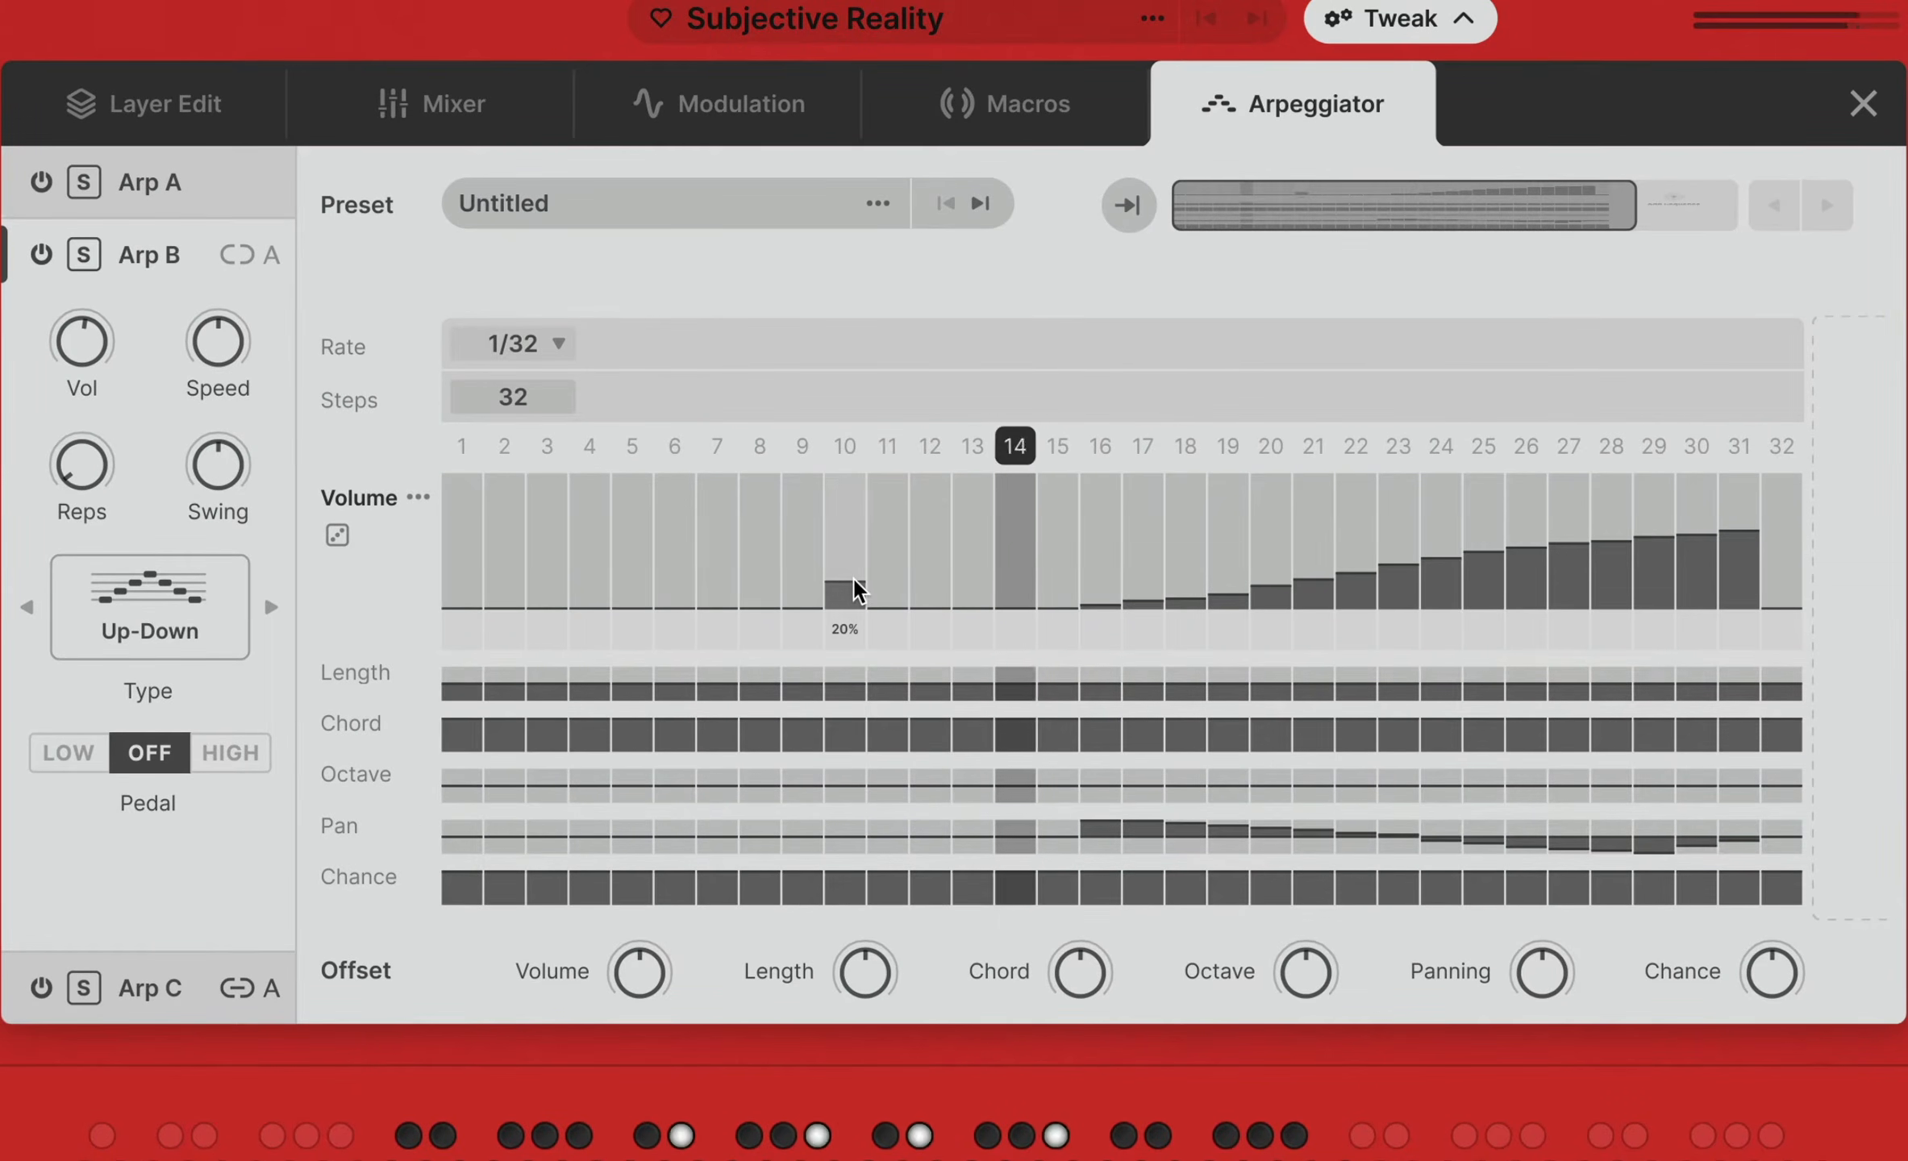
click(395, 830)
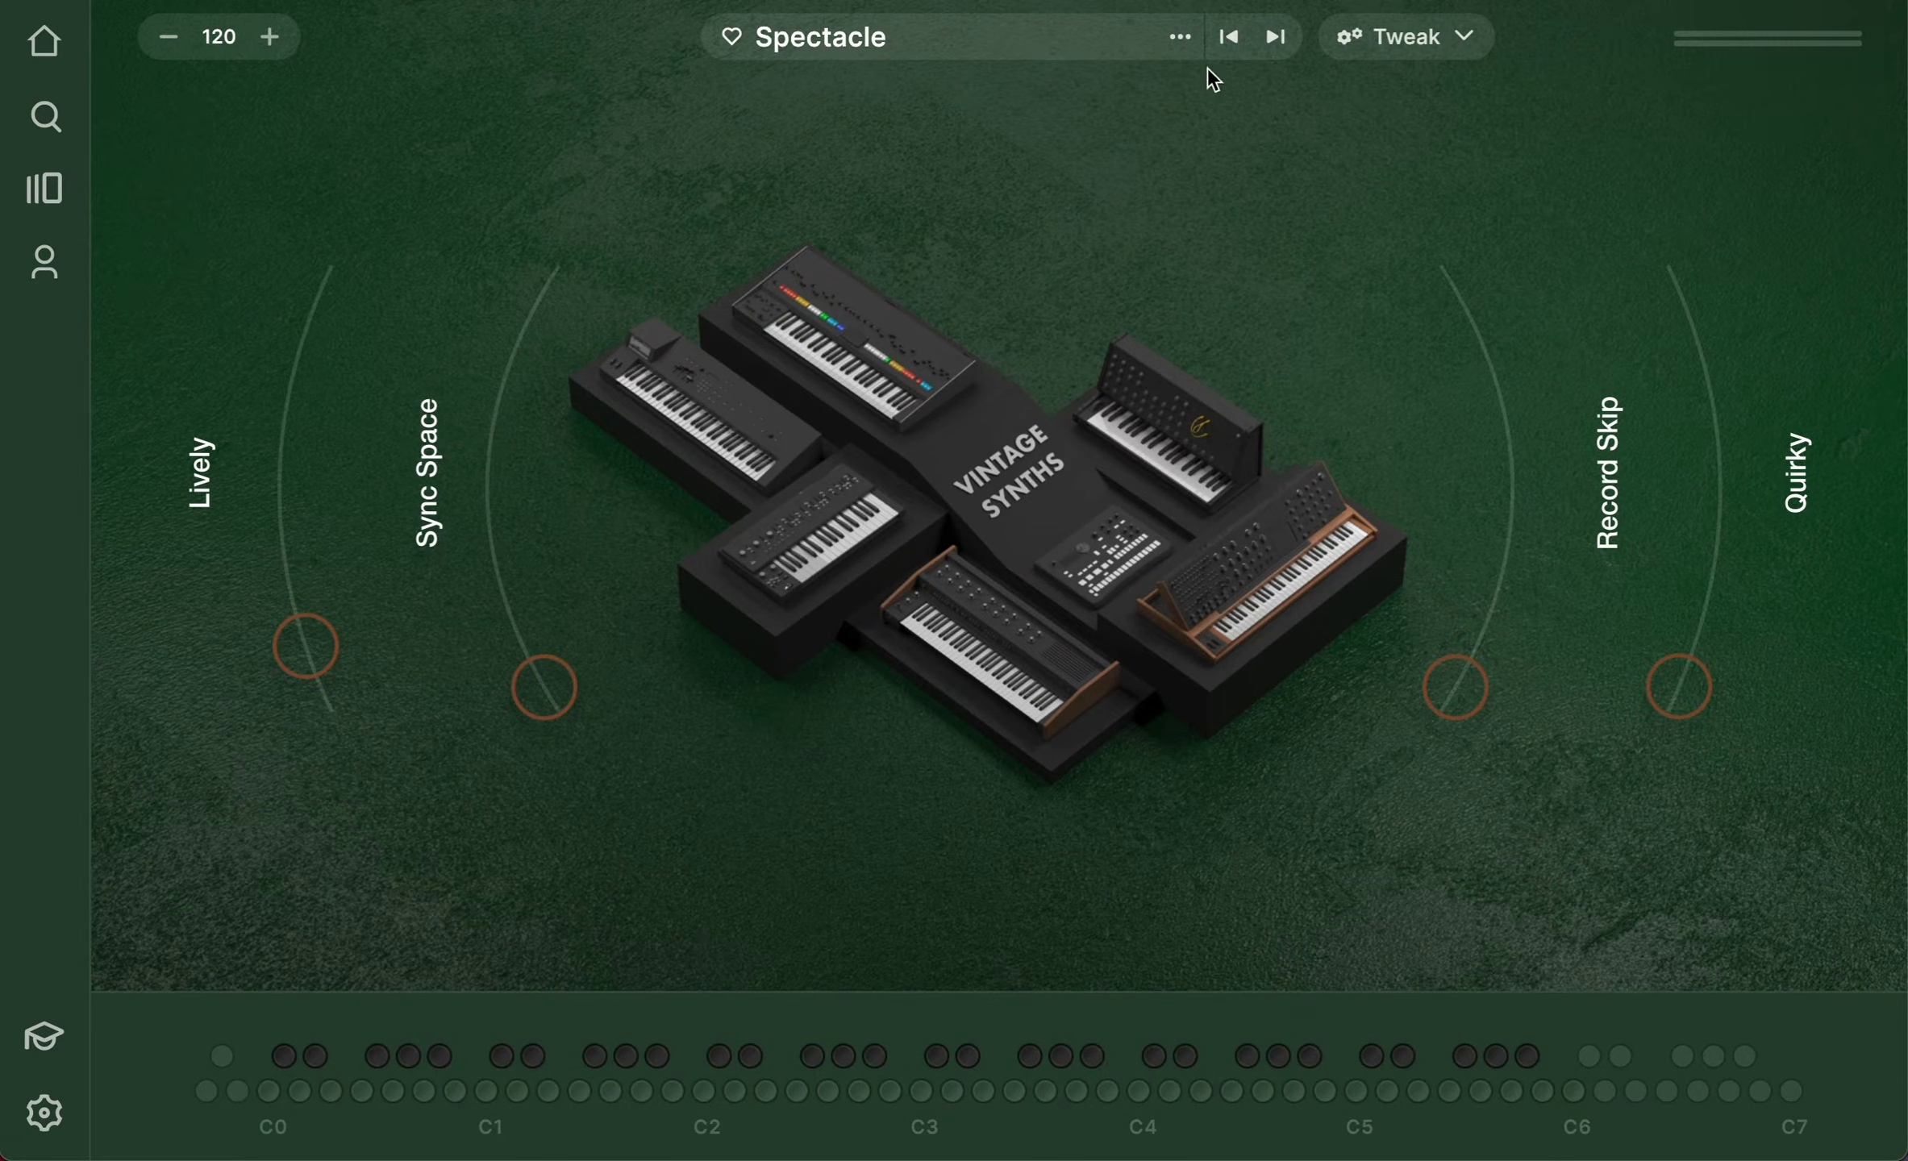
- Create a new Note Kit from the Spectacle preset
click(1180, 37)
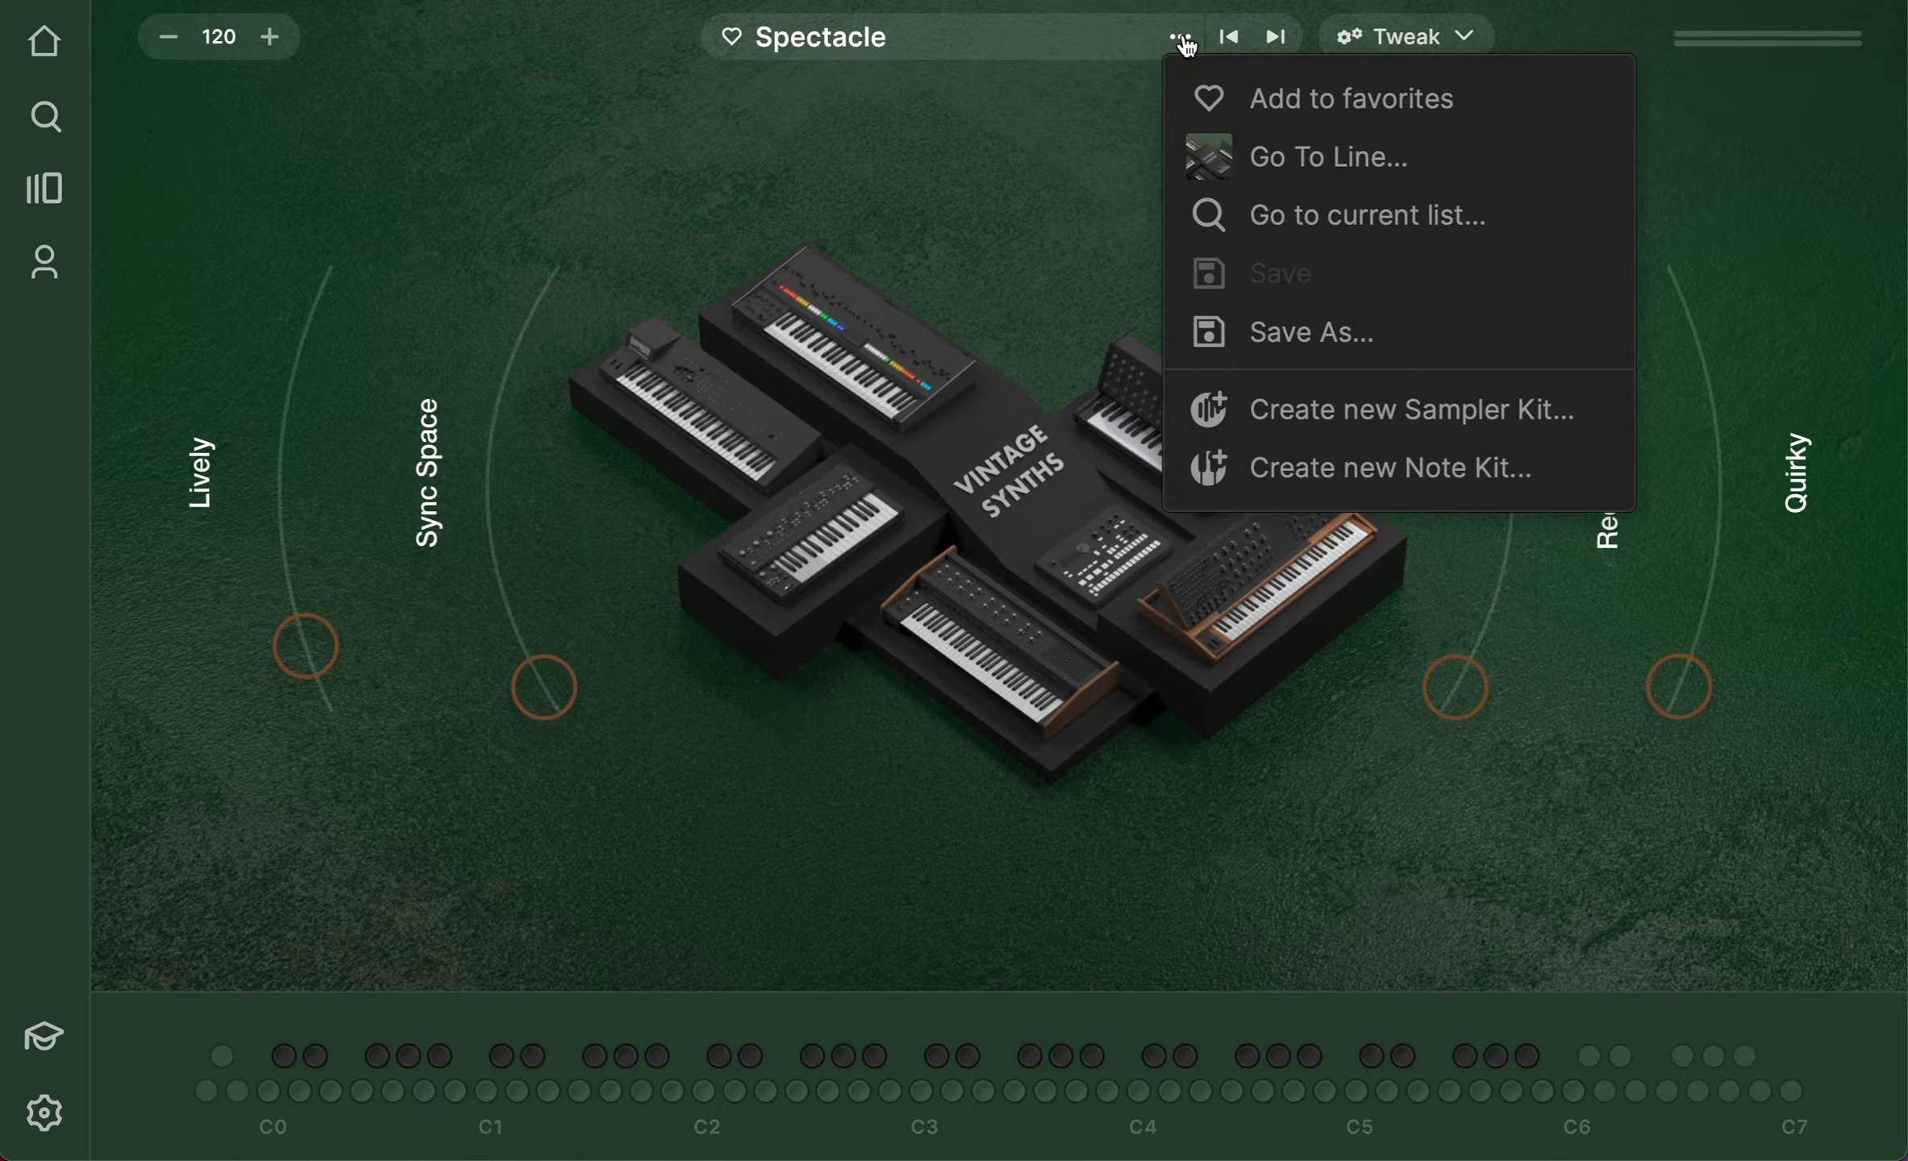
click(1315, 446)
click(1184, 693)
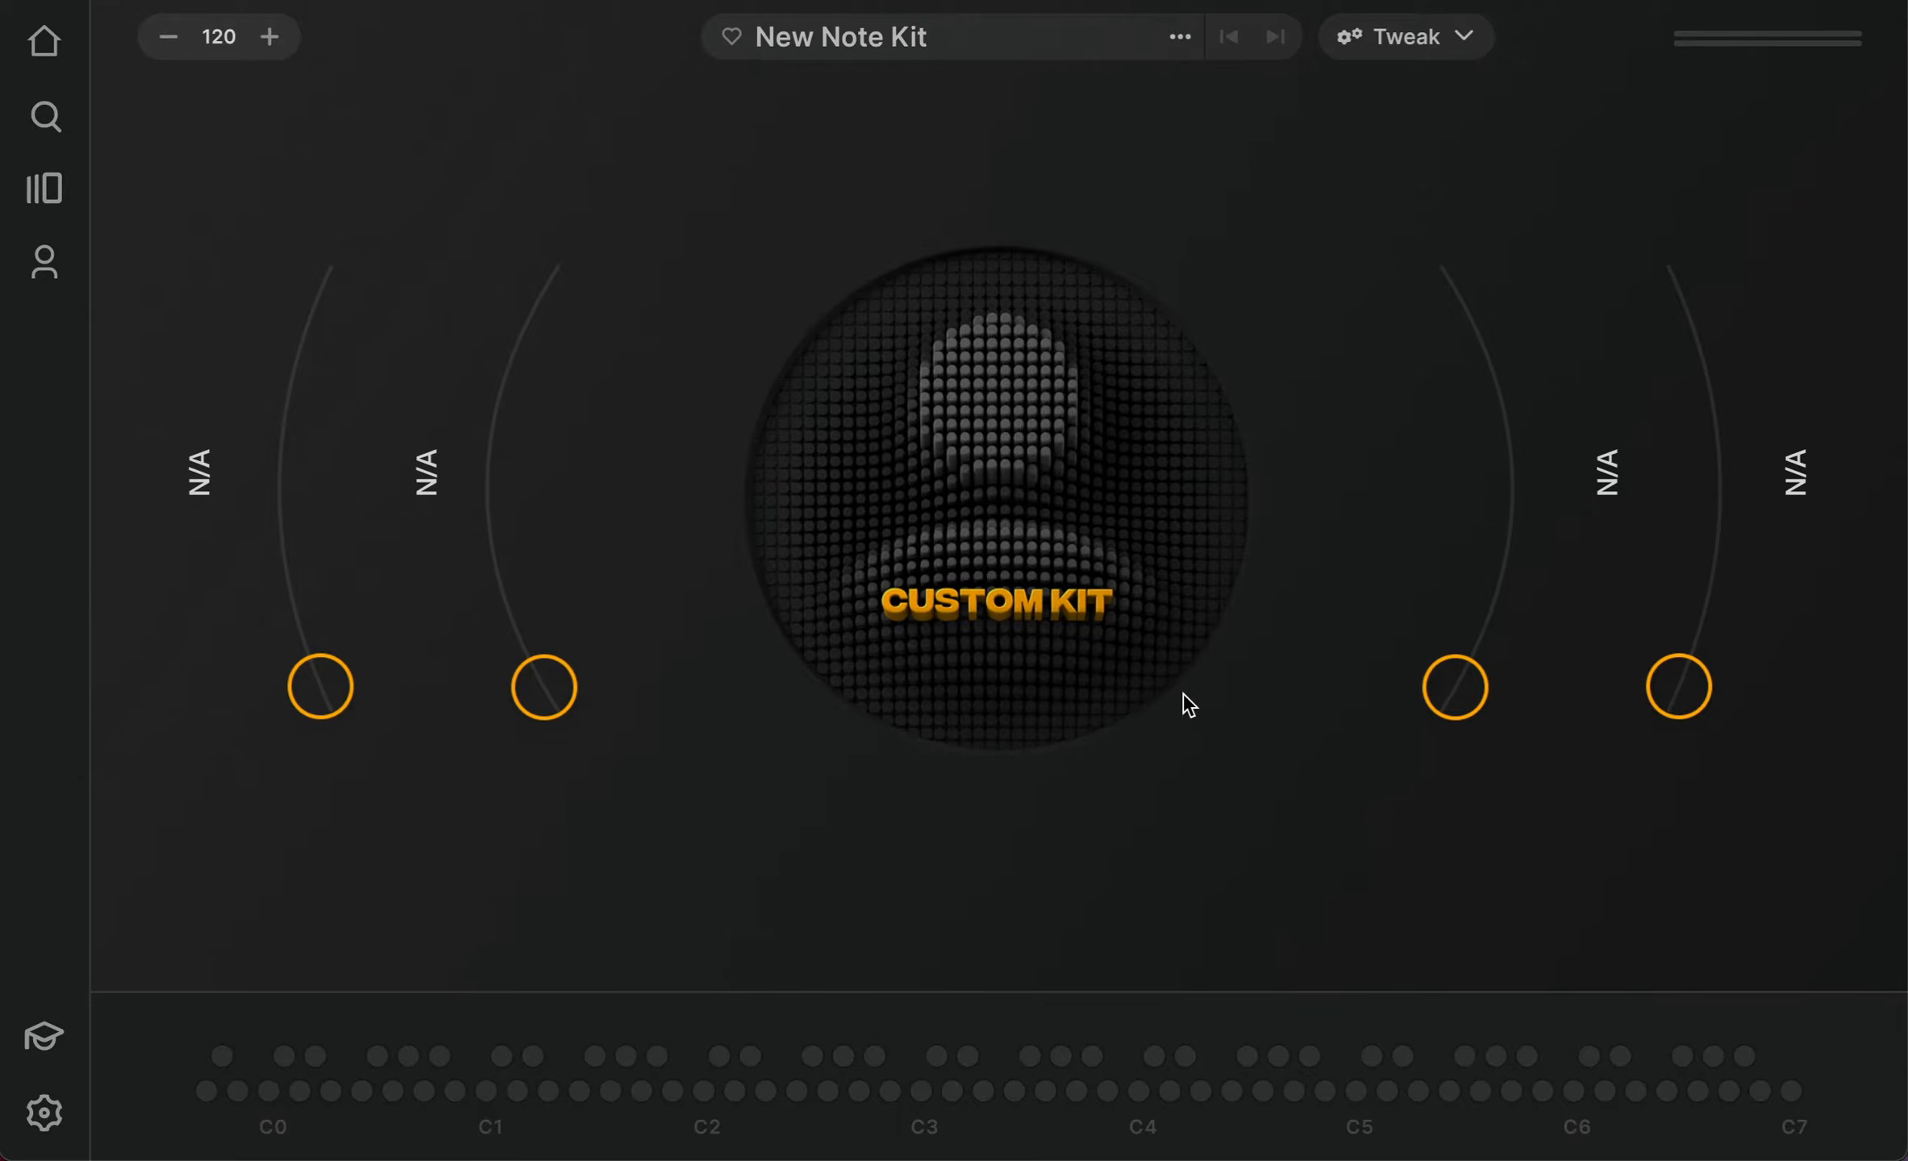
- Load the Basic Analog Triangle source into Layer A and return to the layer overview
click(1449, 50)
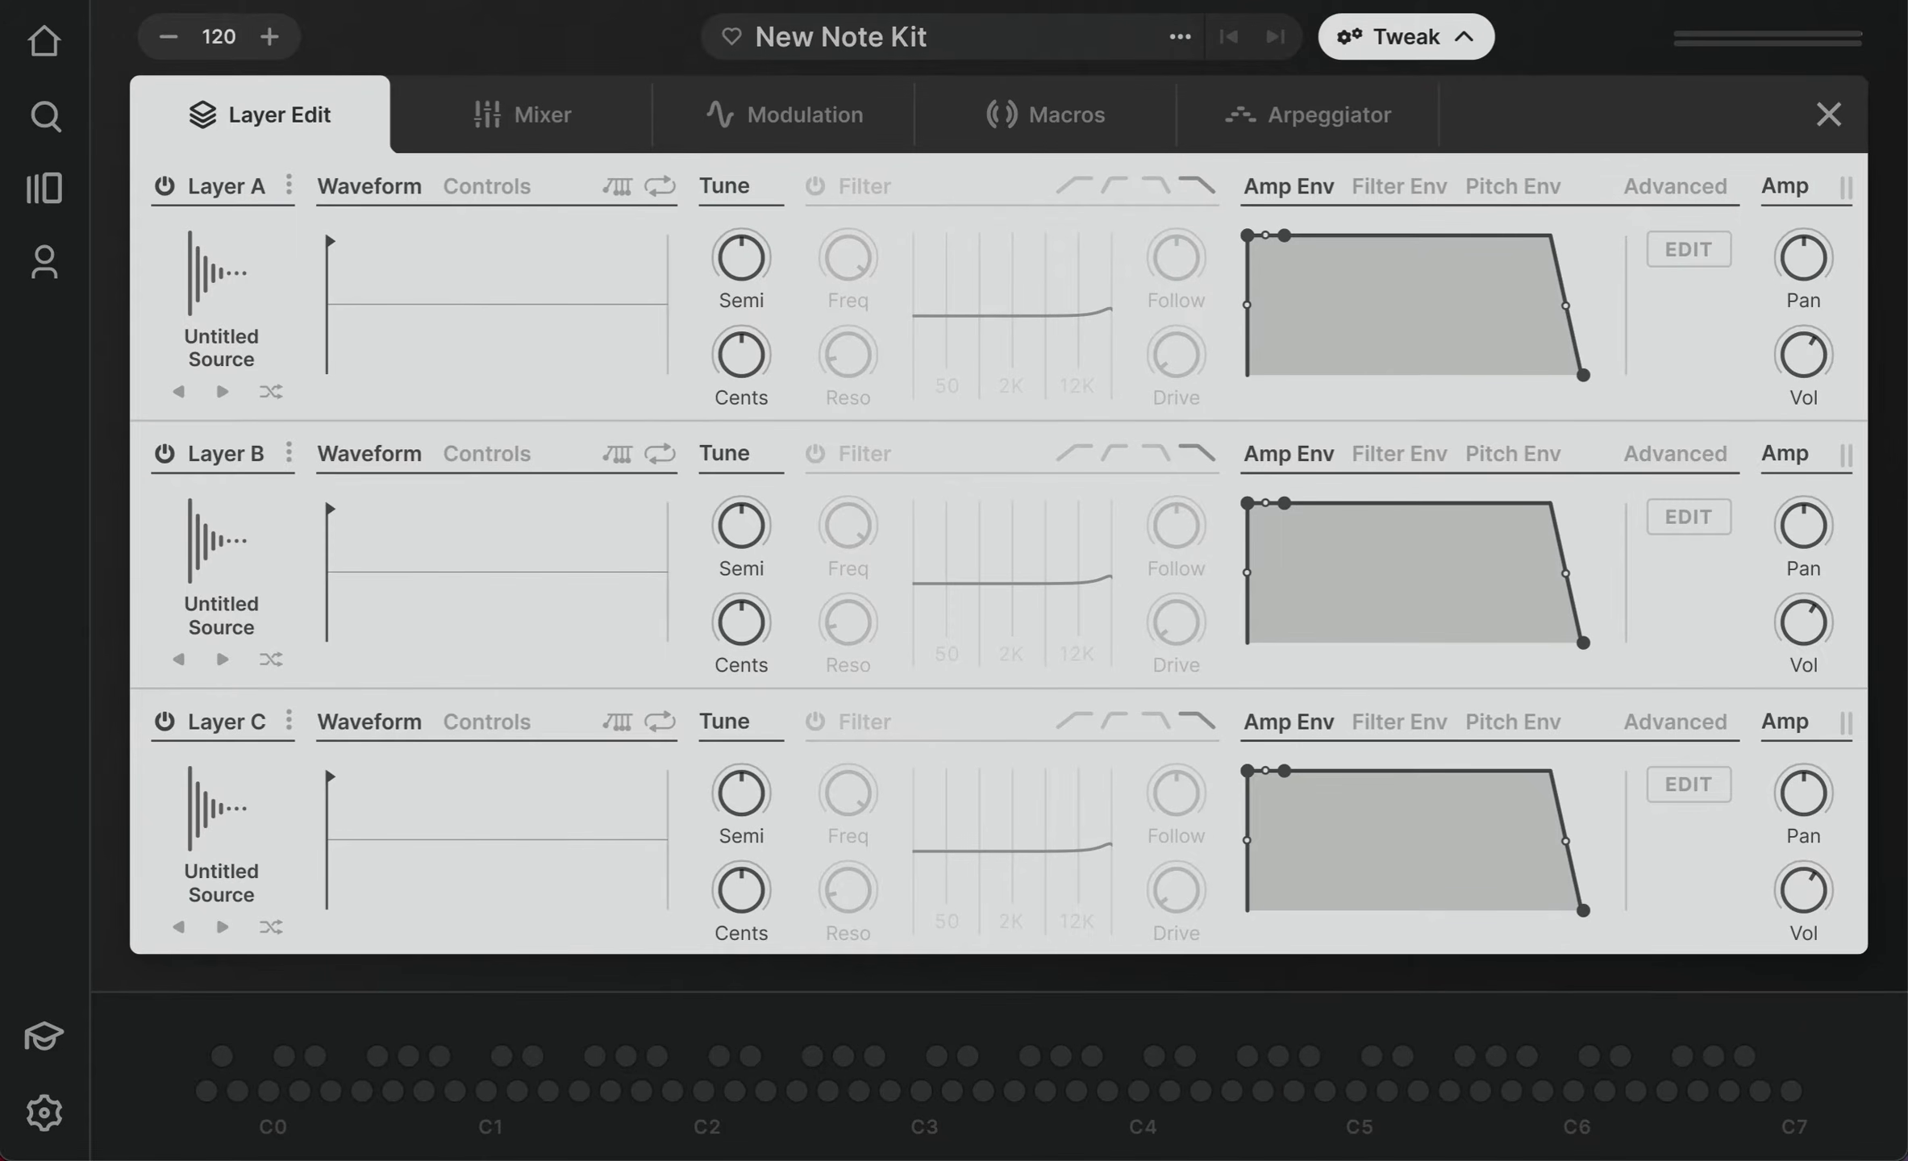
click(234, 279)
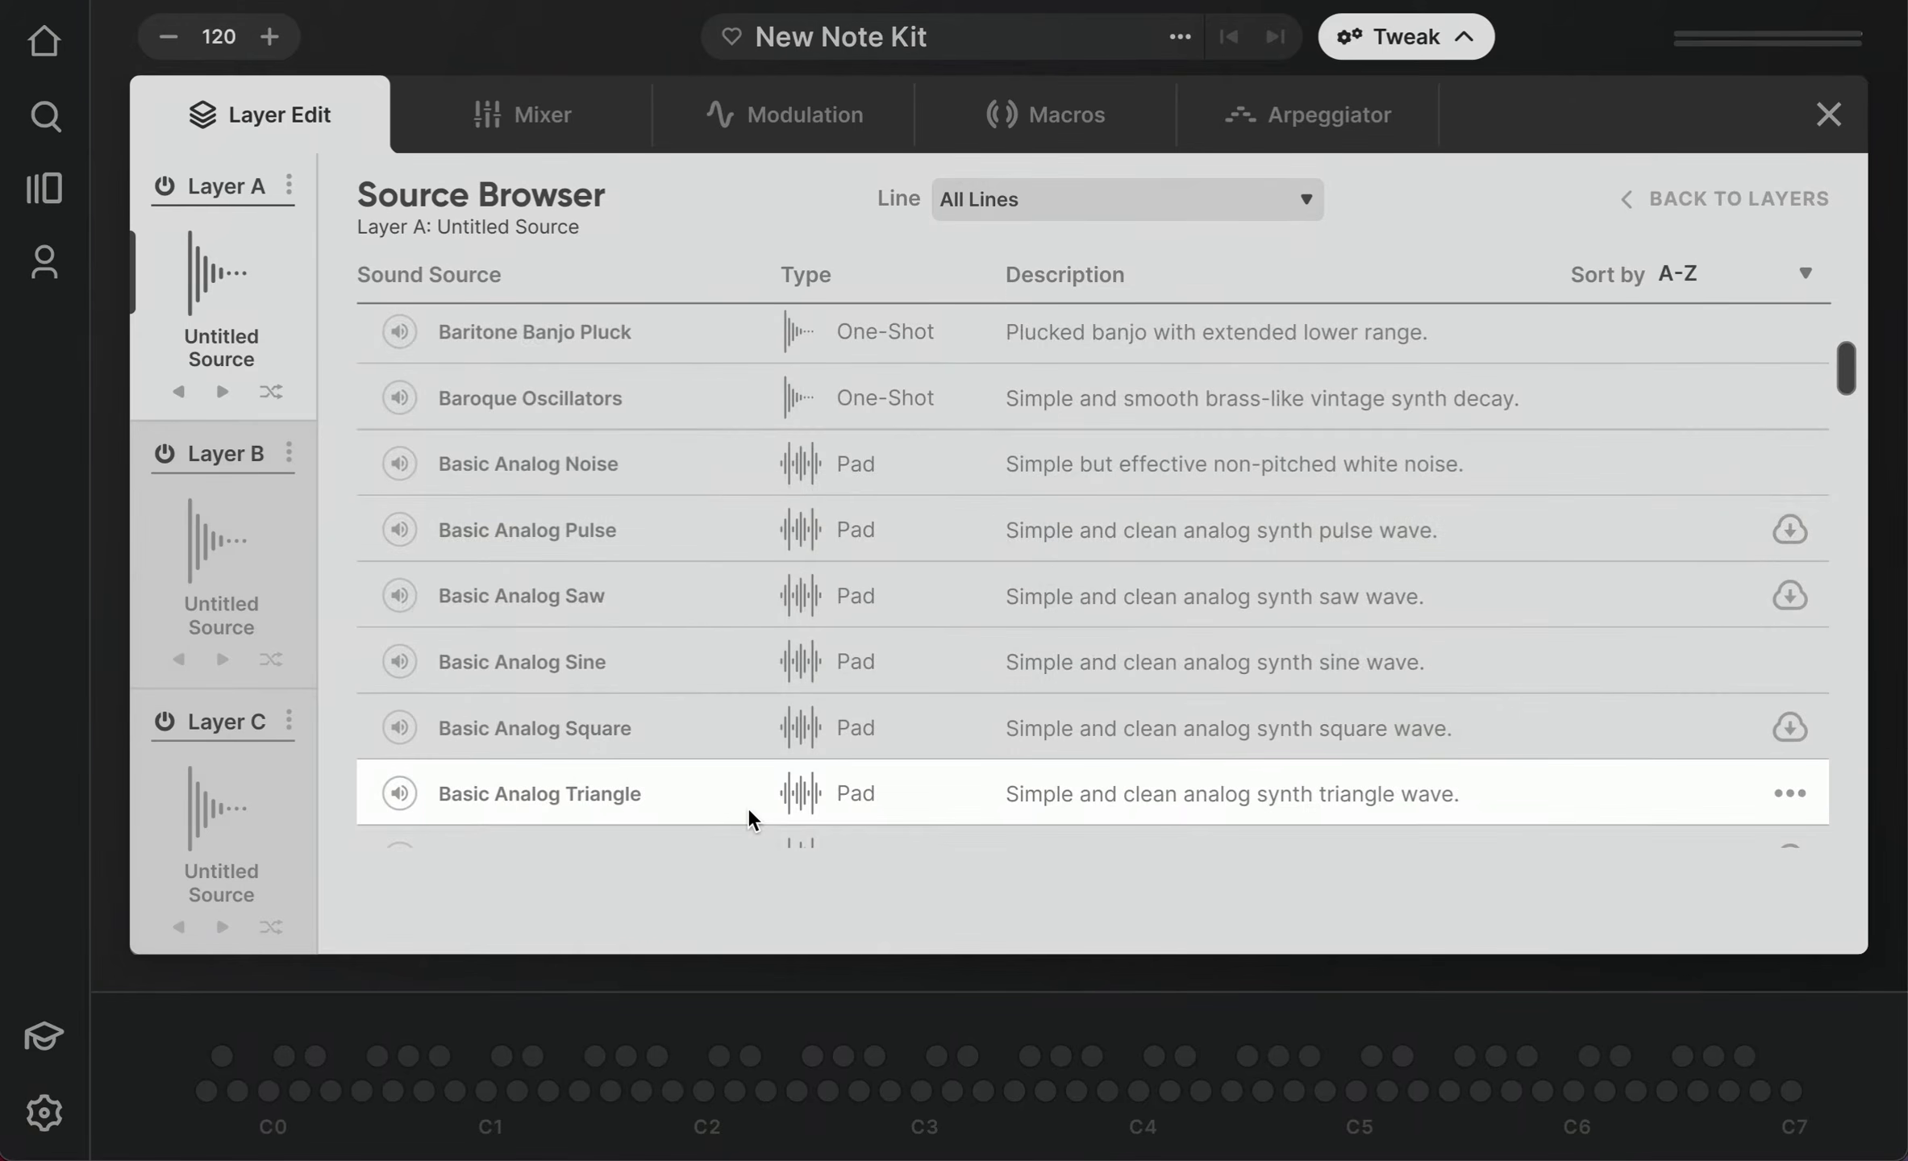
click(750, 807)
click(1693, 199)
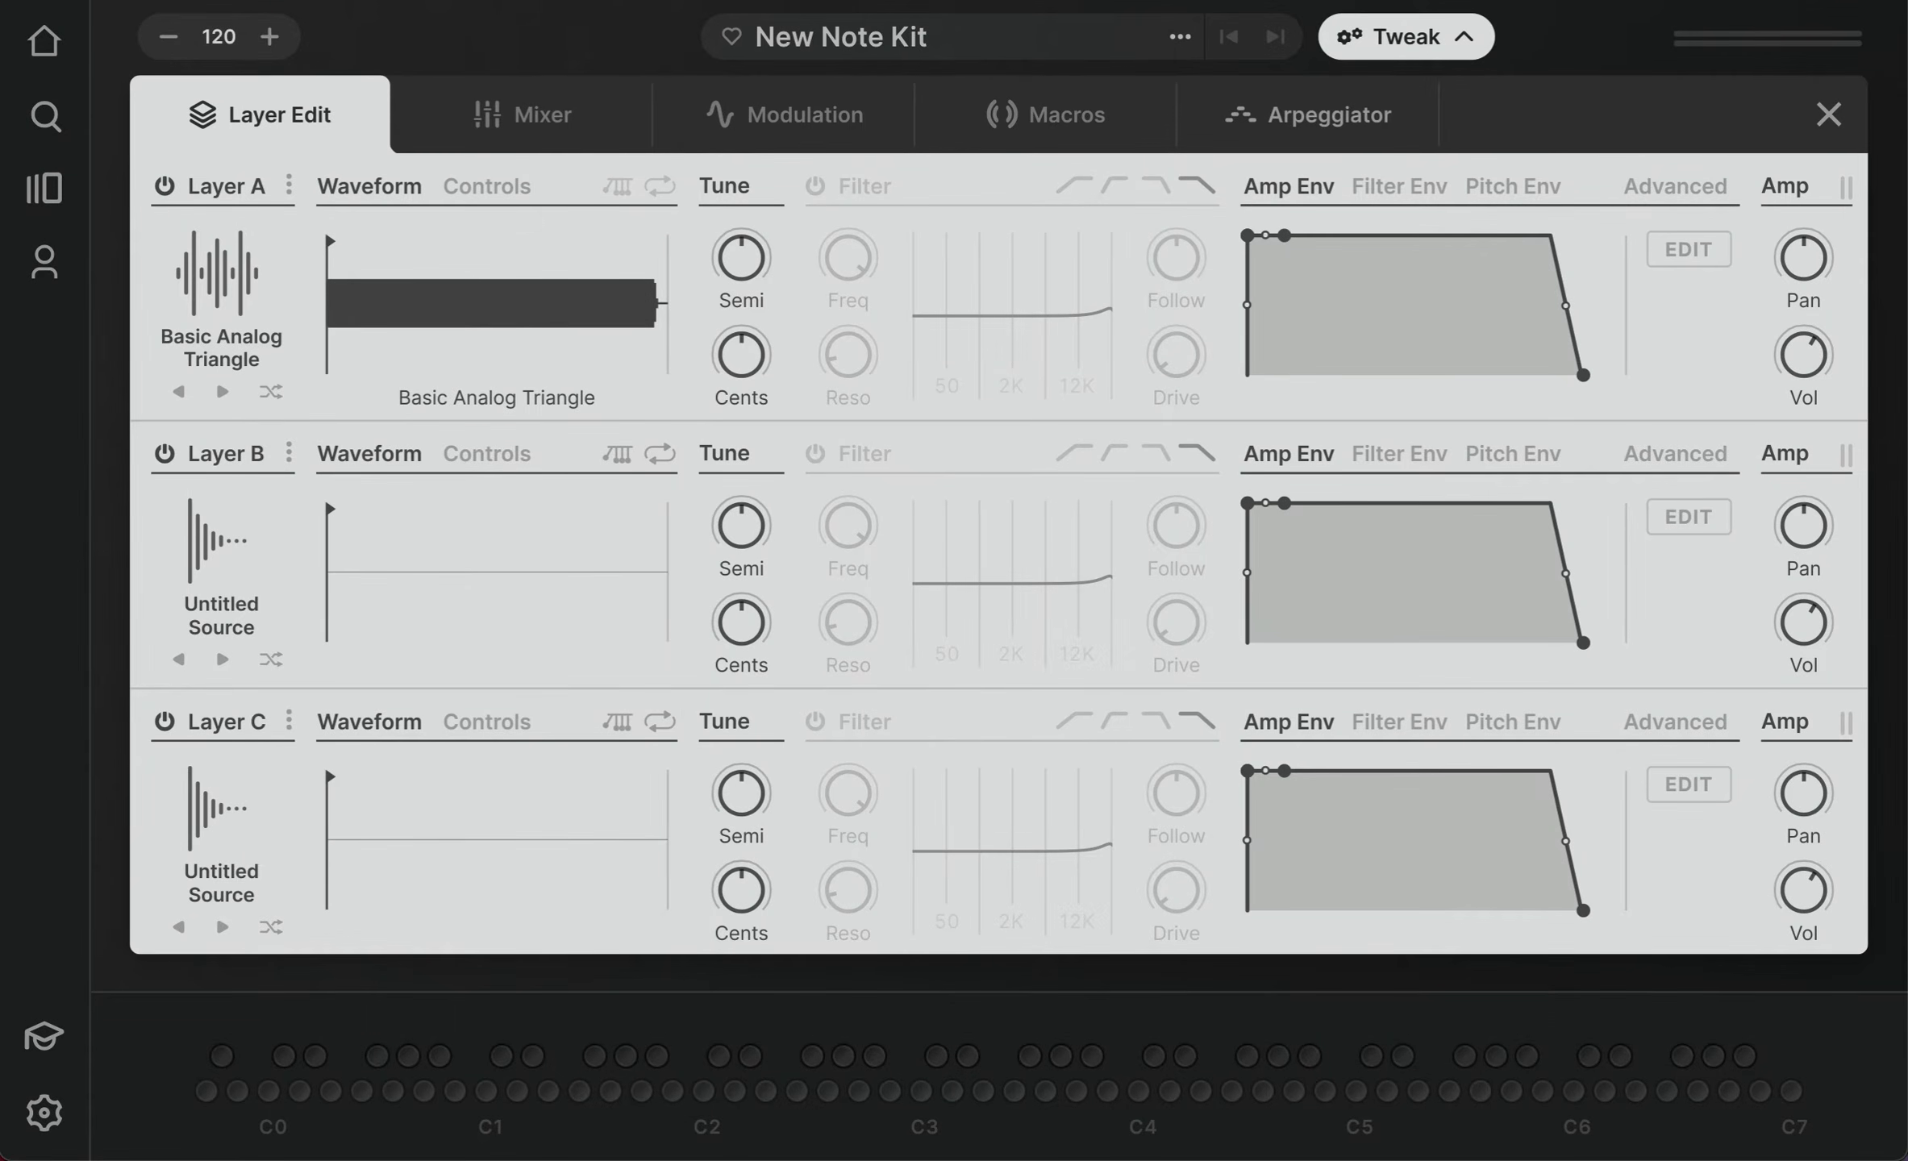
- Enable the arpeggiators Arp A, Arp B and Arp C for the kit
click(1298, 122)
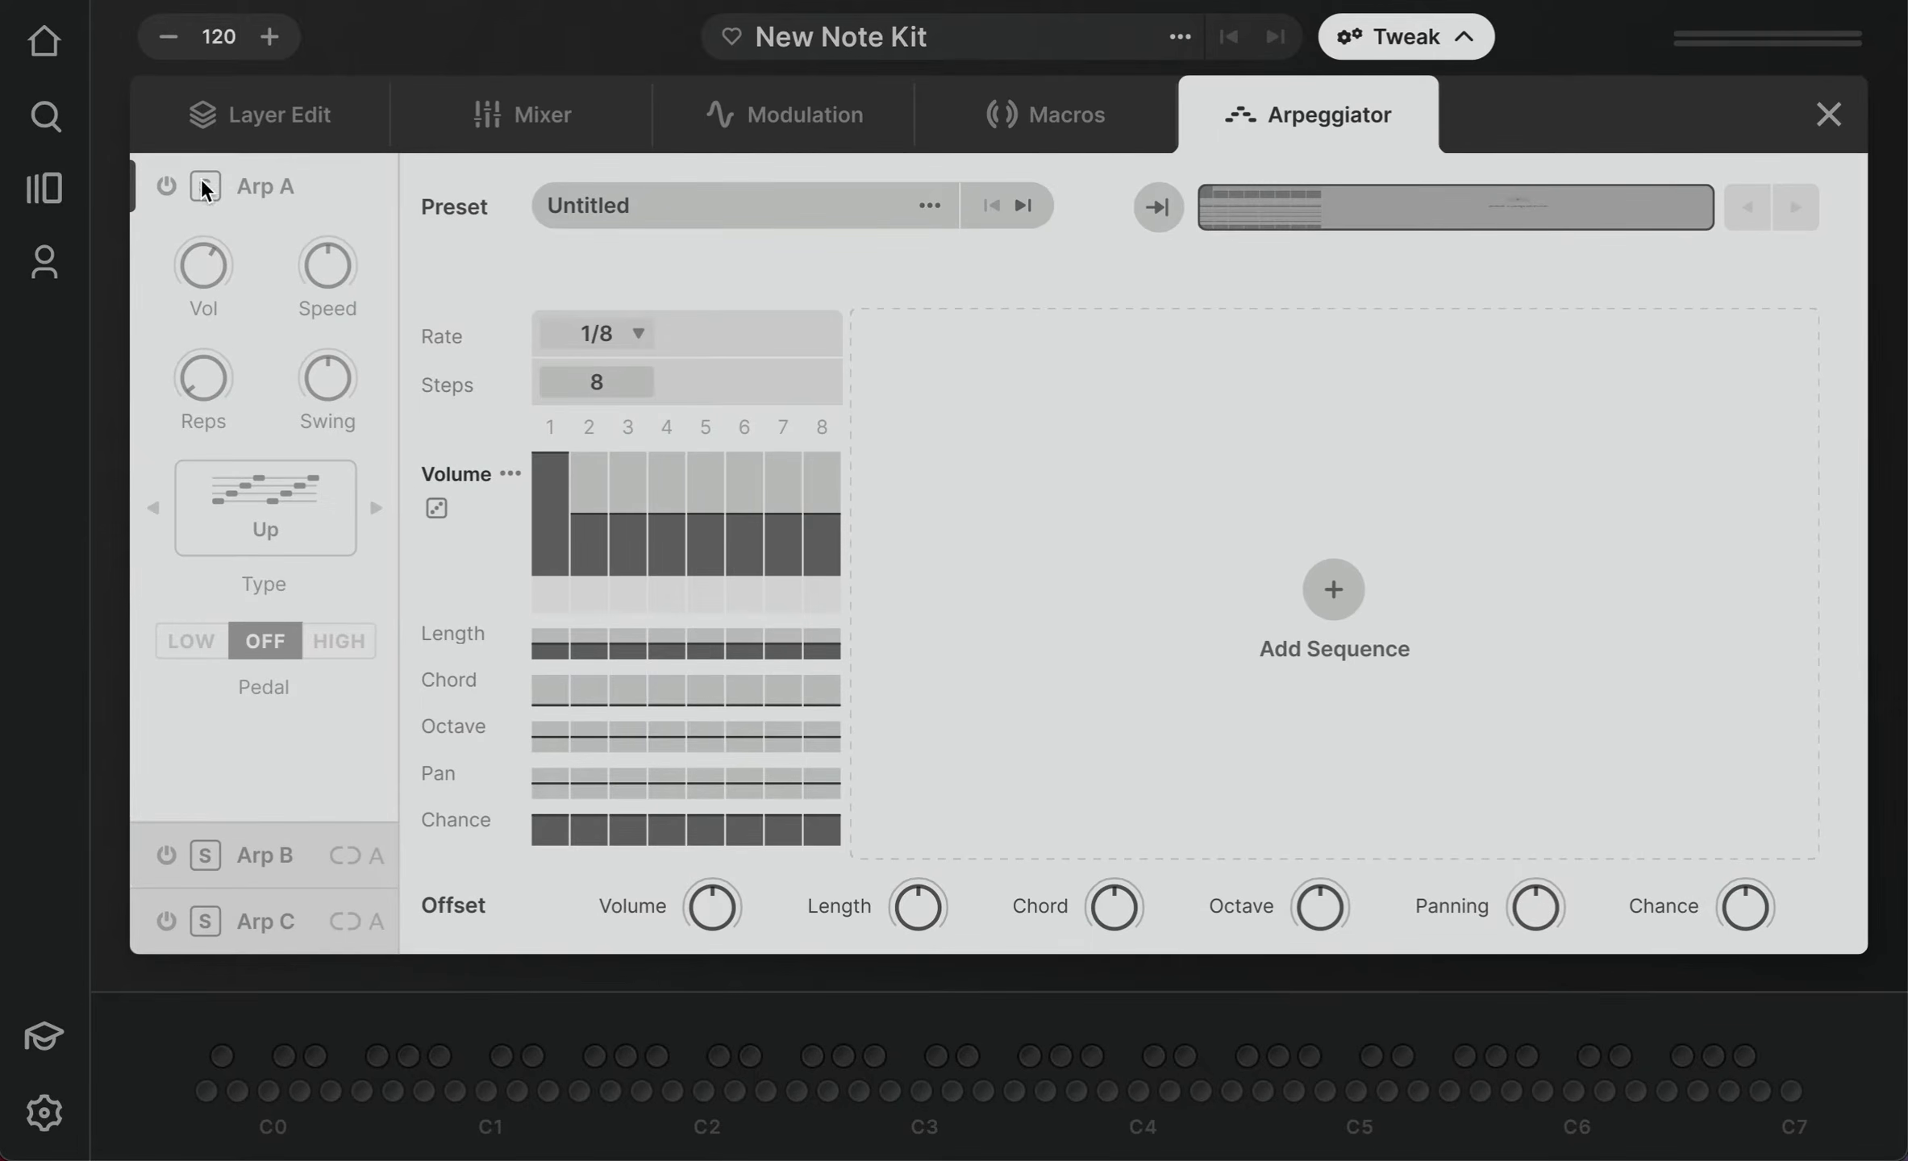
click(164, 193)
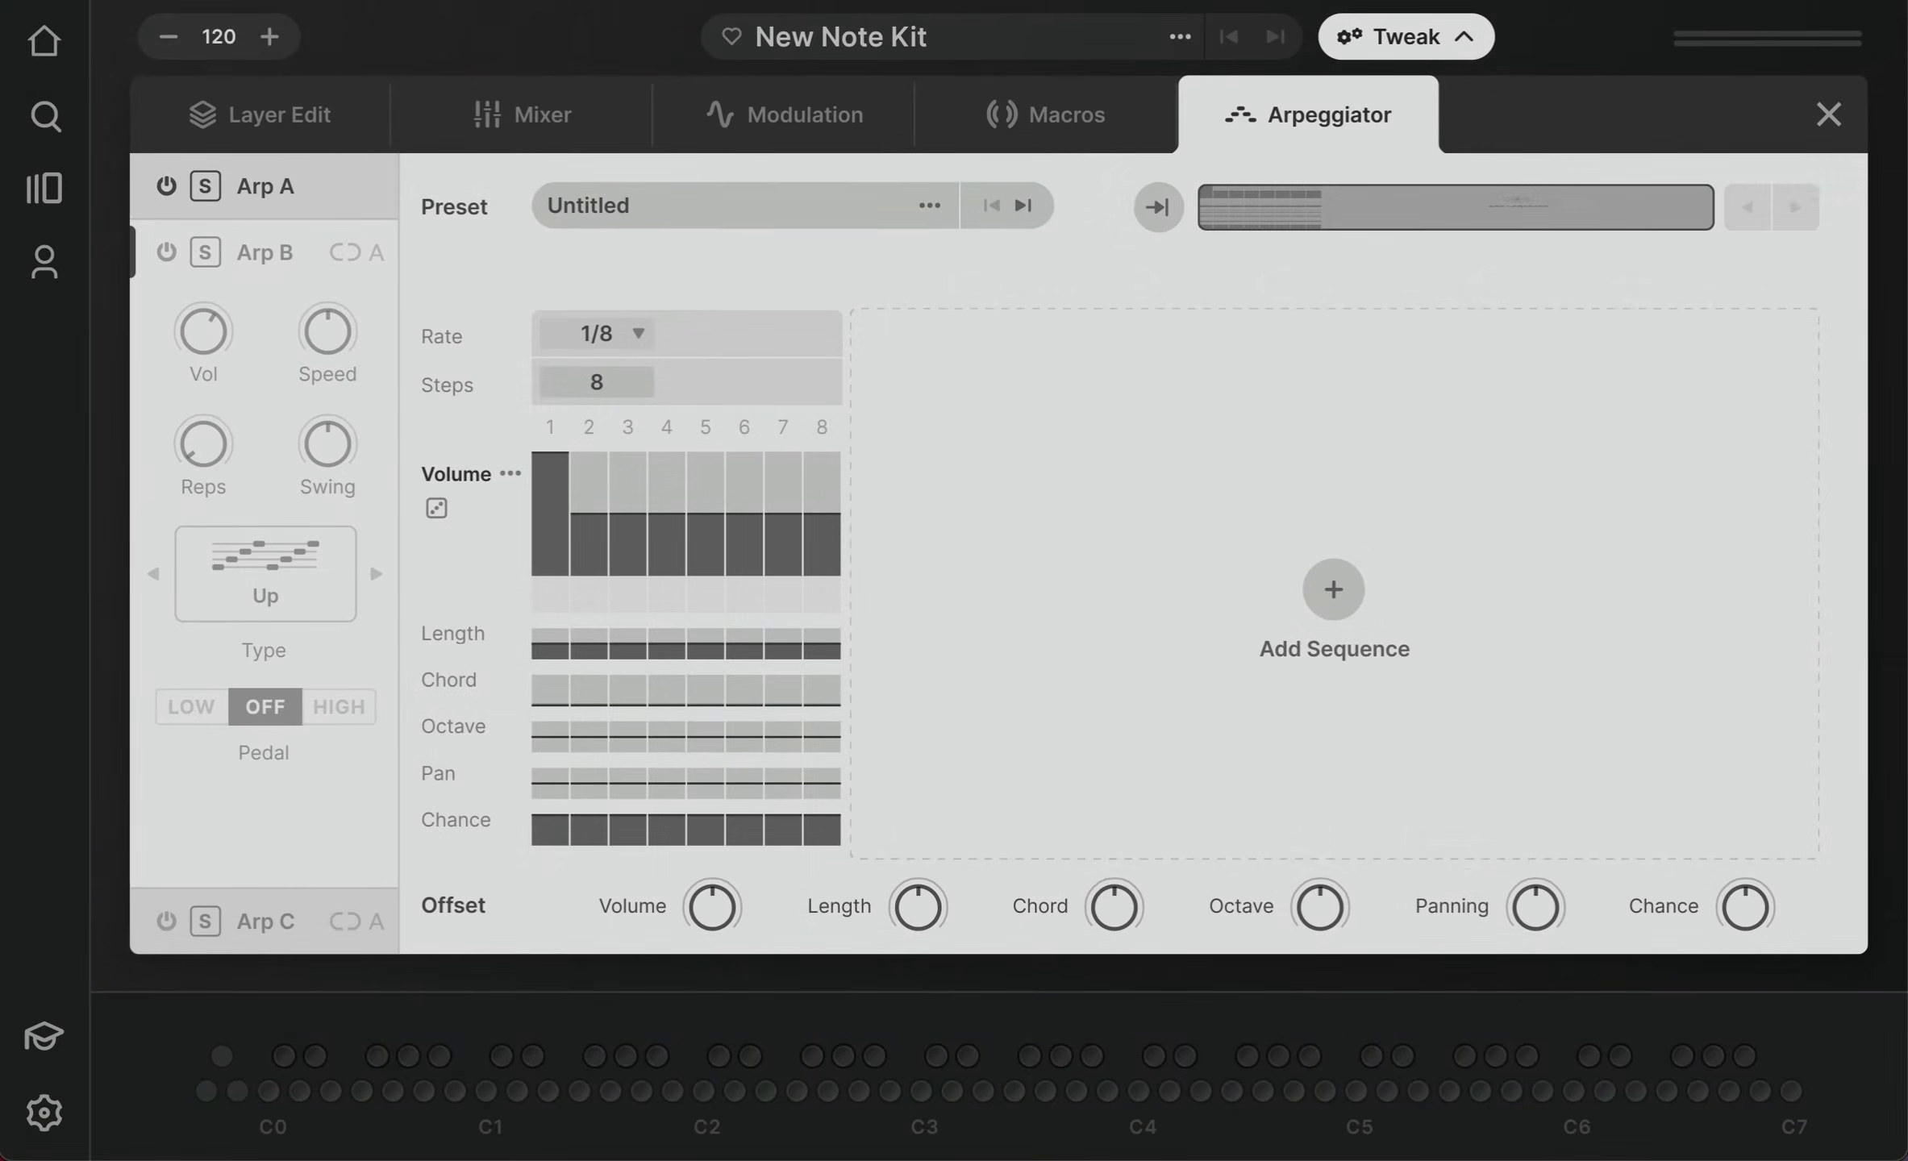
click(206, 253)
click(206, 255)
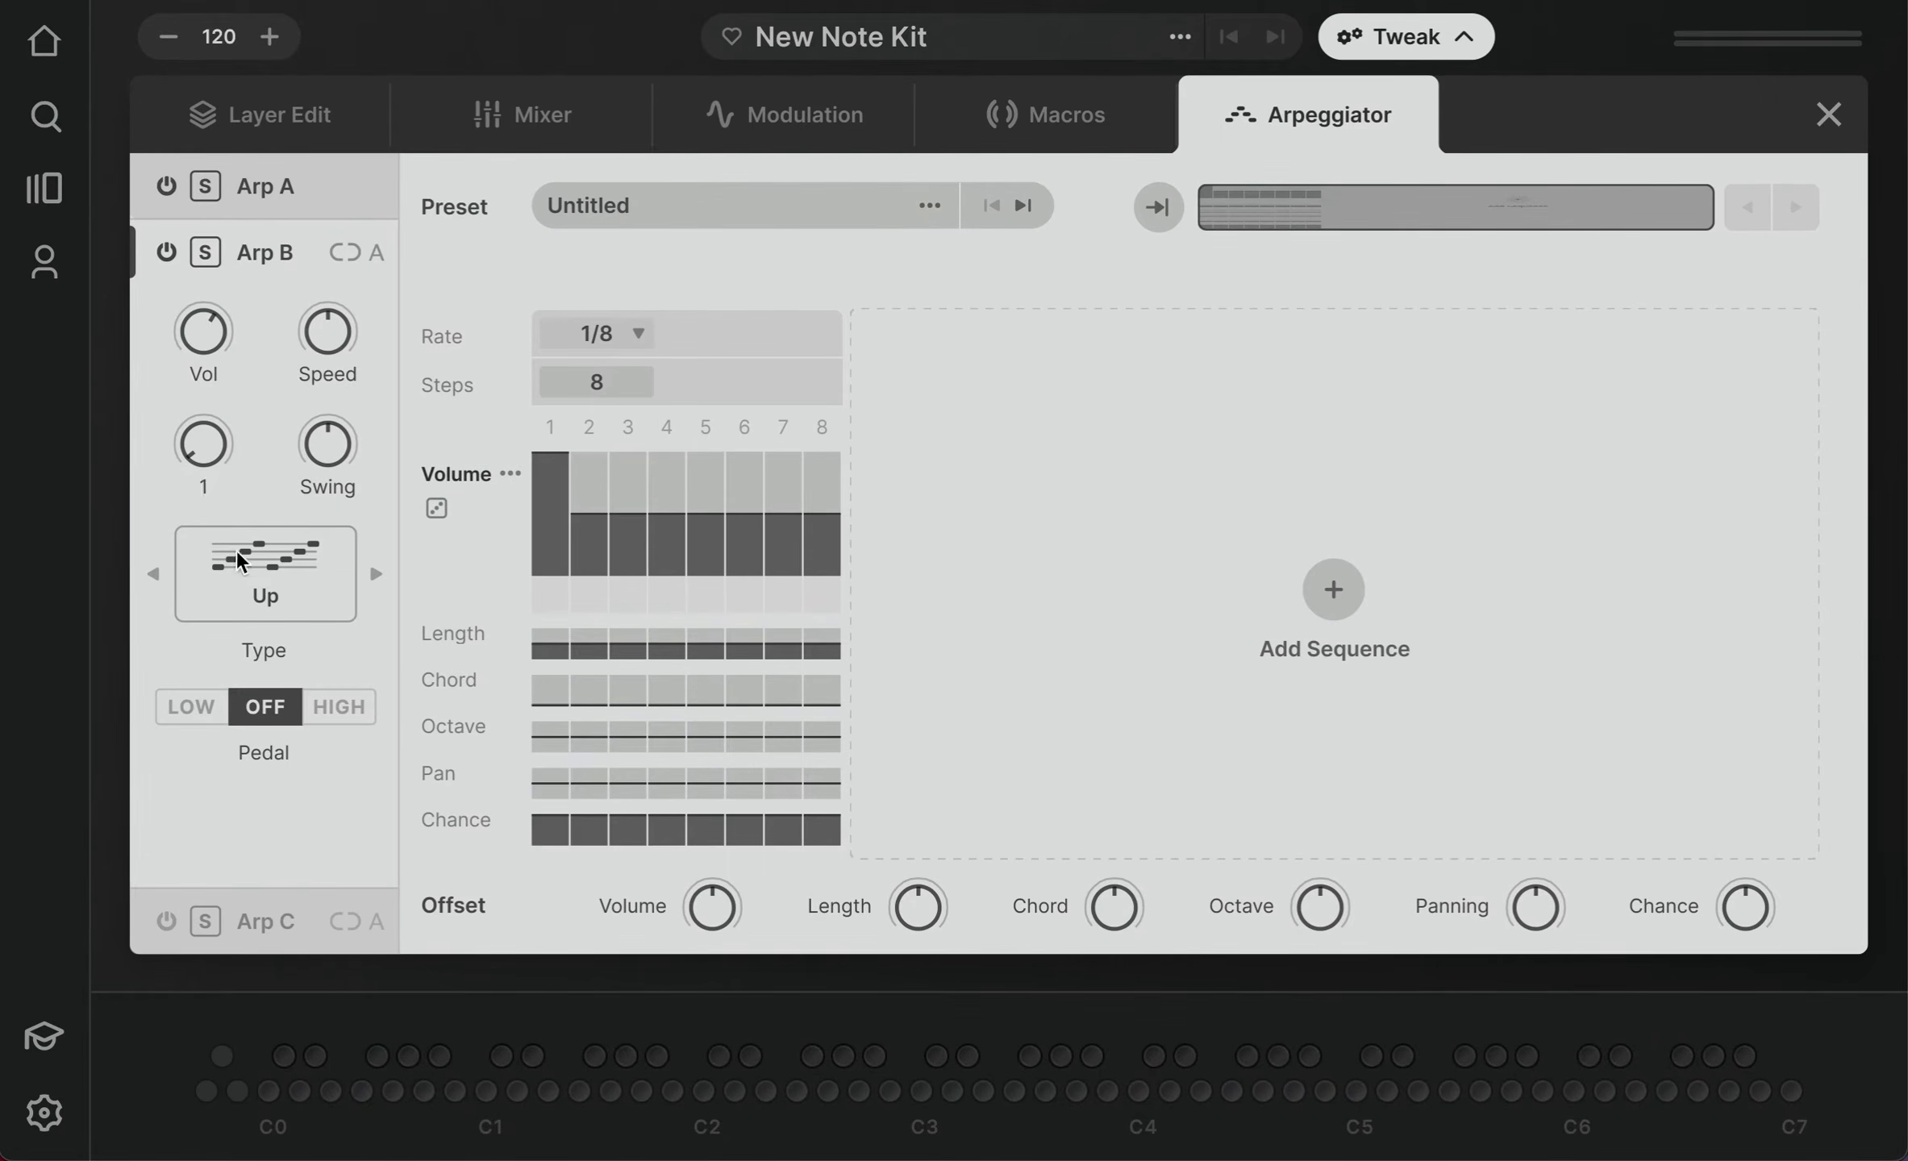
click(266, 911)
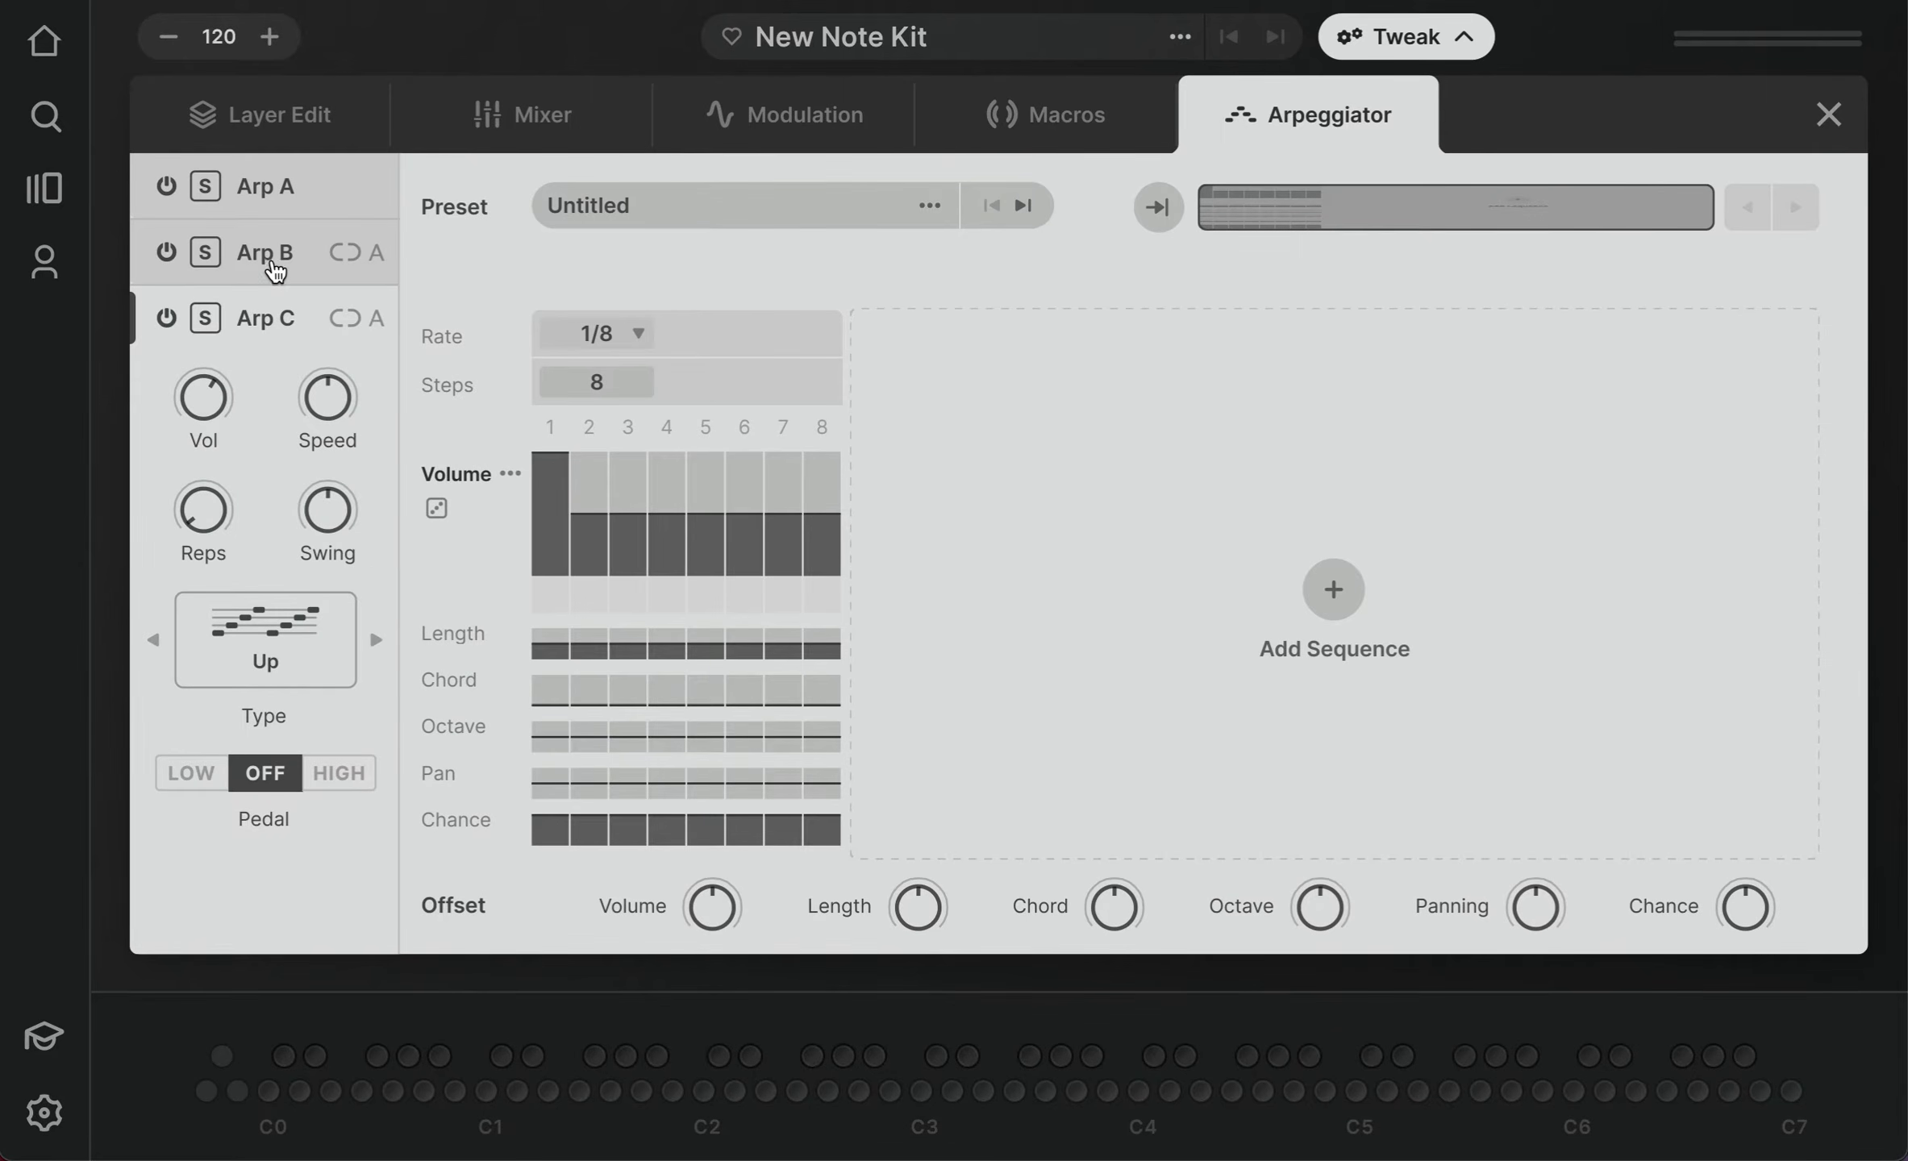
- Link Arp B's settings to Arp A
click(270, 262)
click(340, 257)
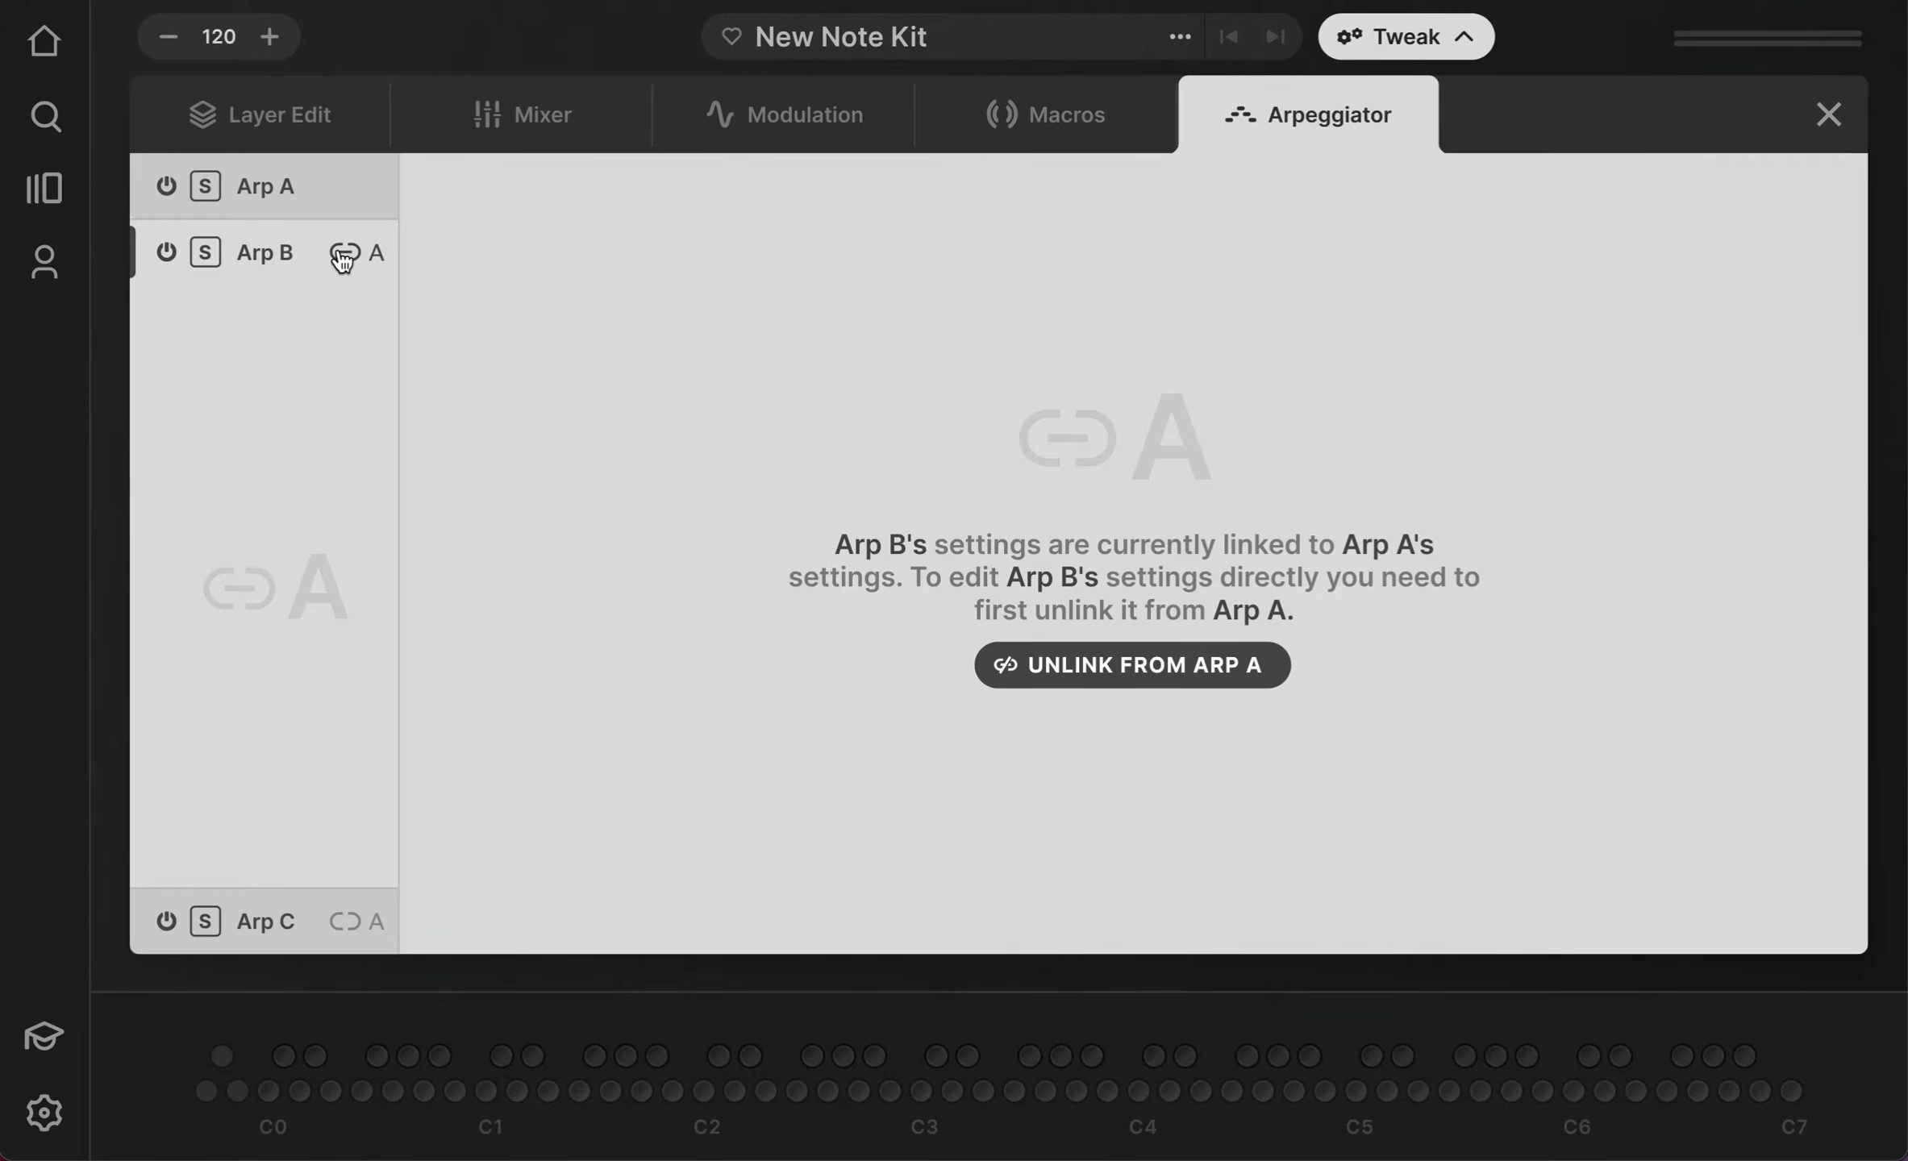
click(373, 254)
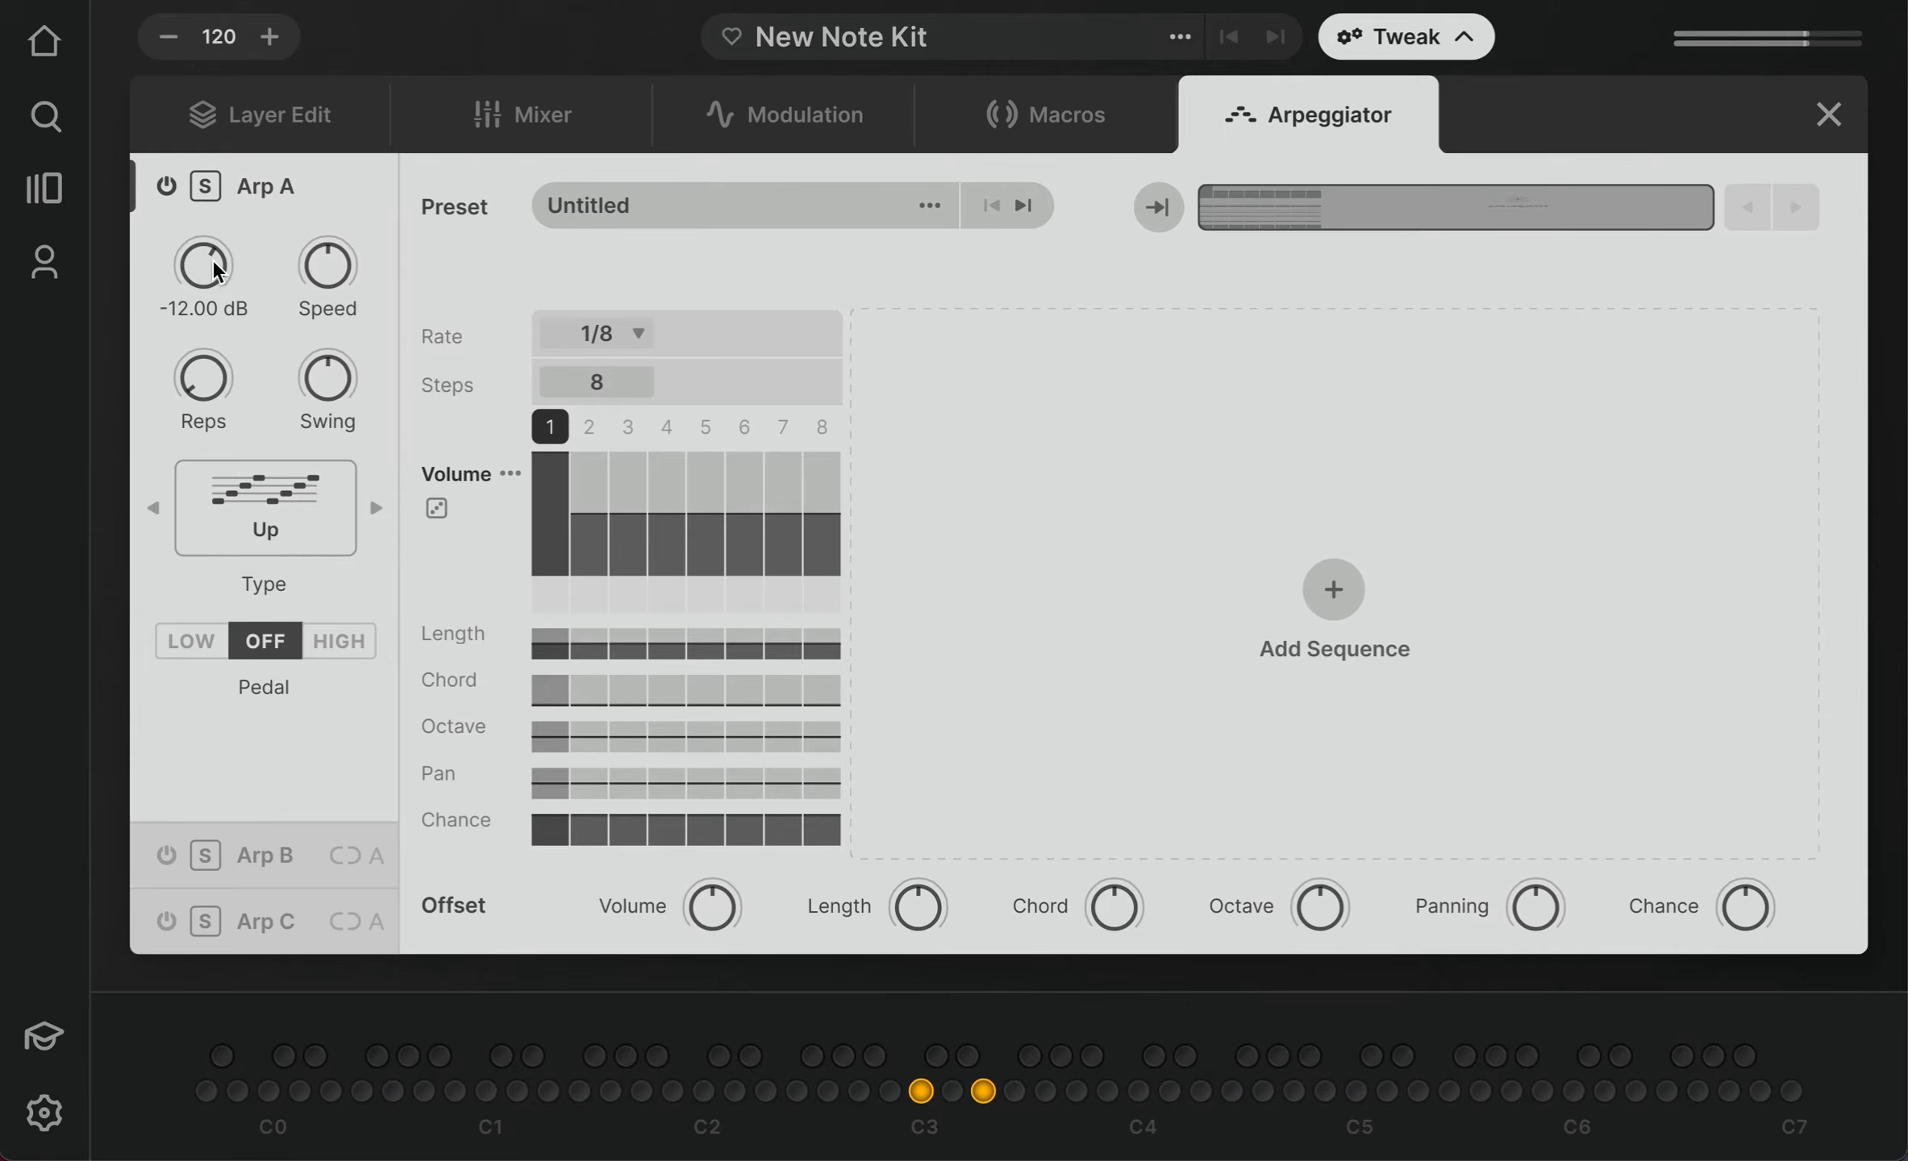
- Try out Arp A's volume, speed, repetition and swing controls, with the repetitions raised to 3
drag(214, 262, 346, 189)
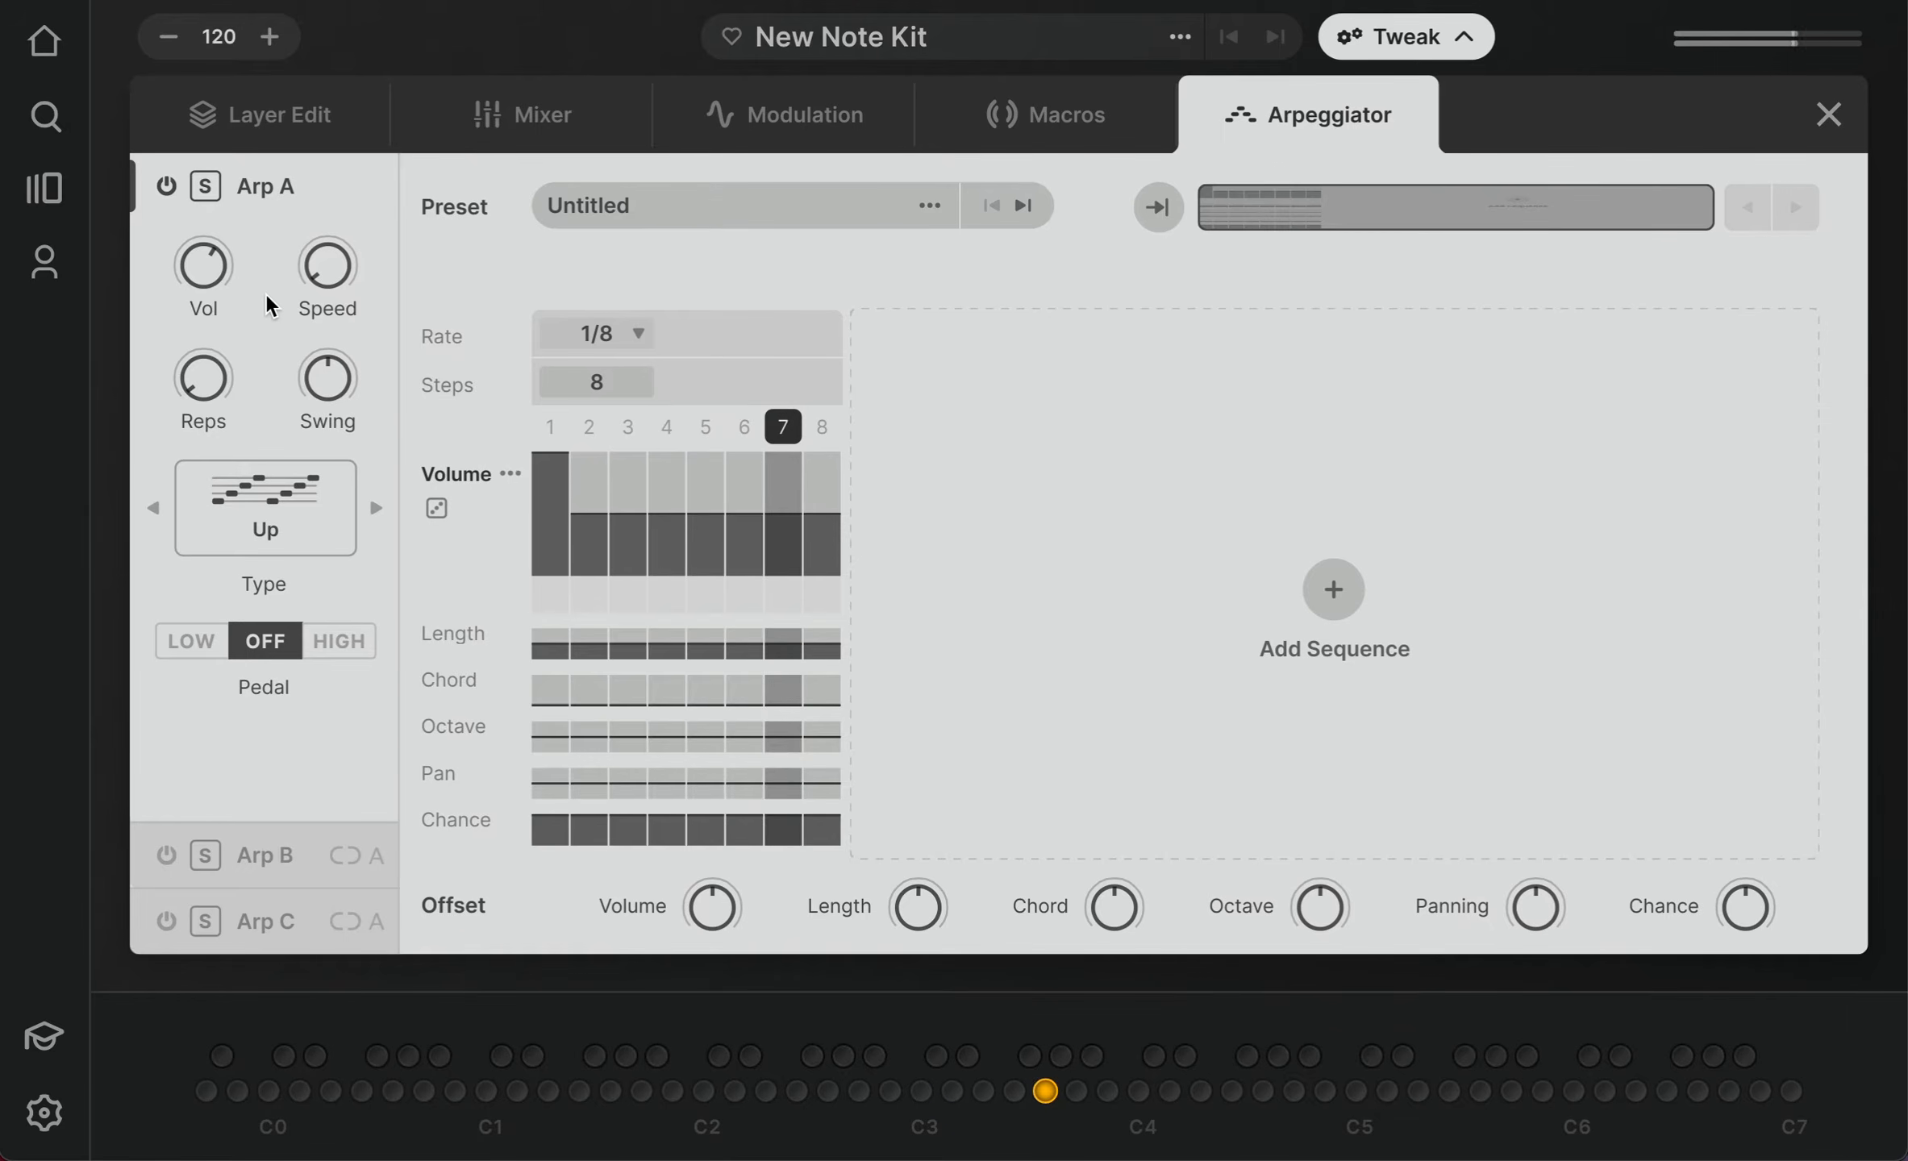
mouse_move(213, 372)
mouse_down()
mouse_move(215, 349)
mouse_move(202, 388)
mouse_move(204, 361)
mouse_up()
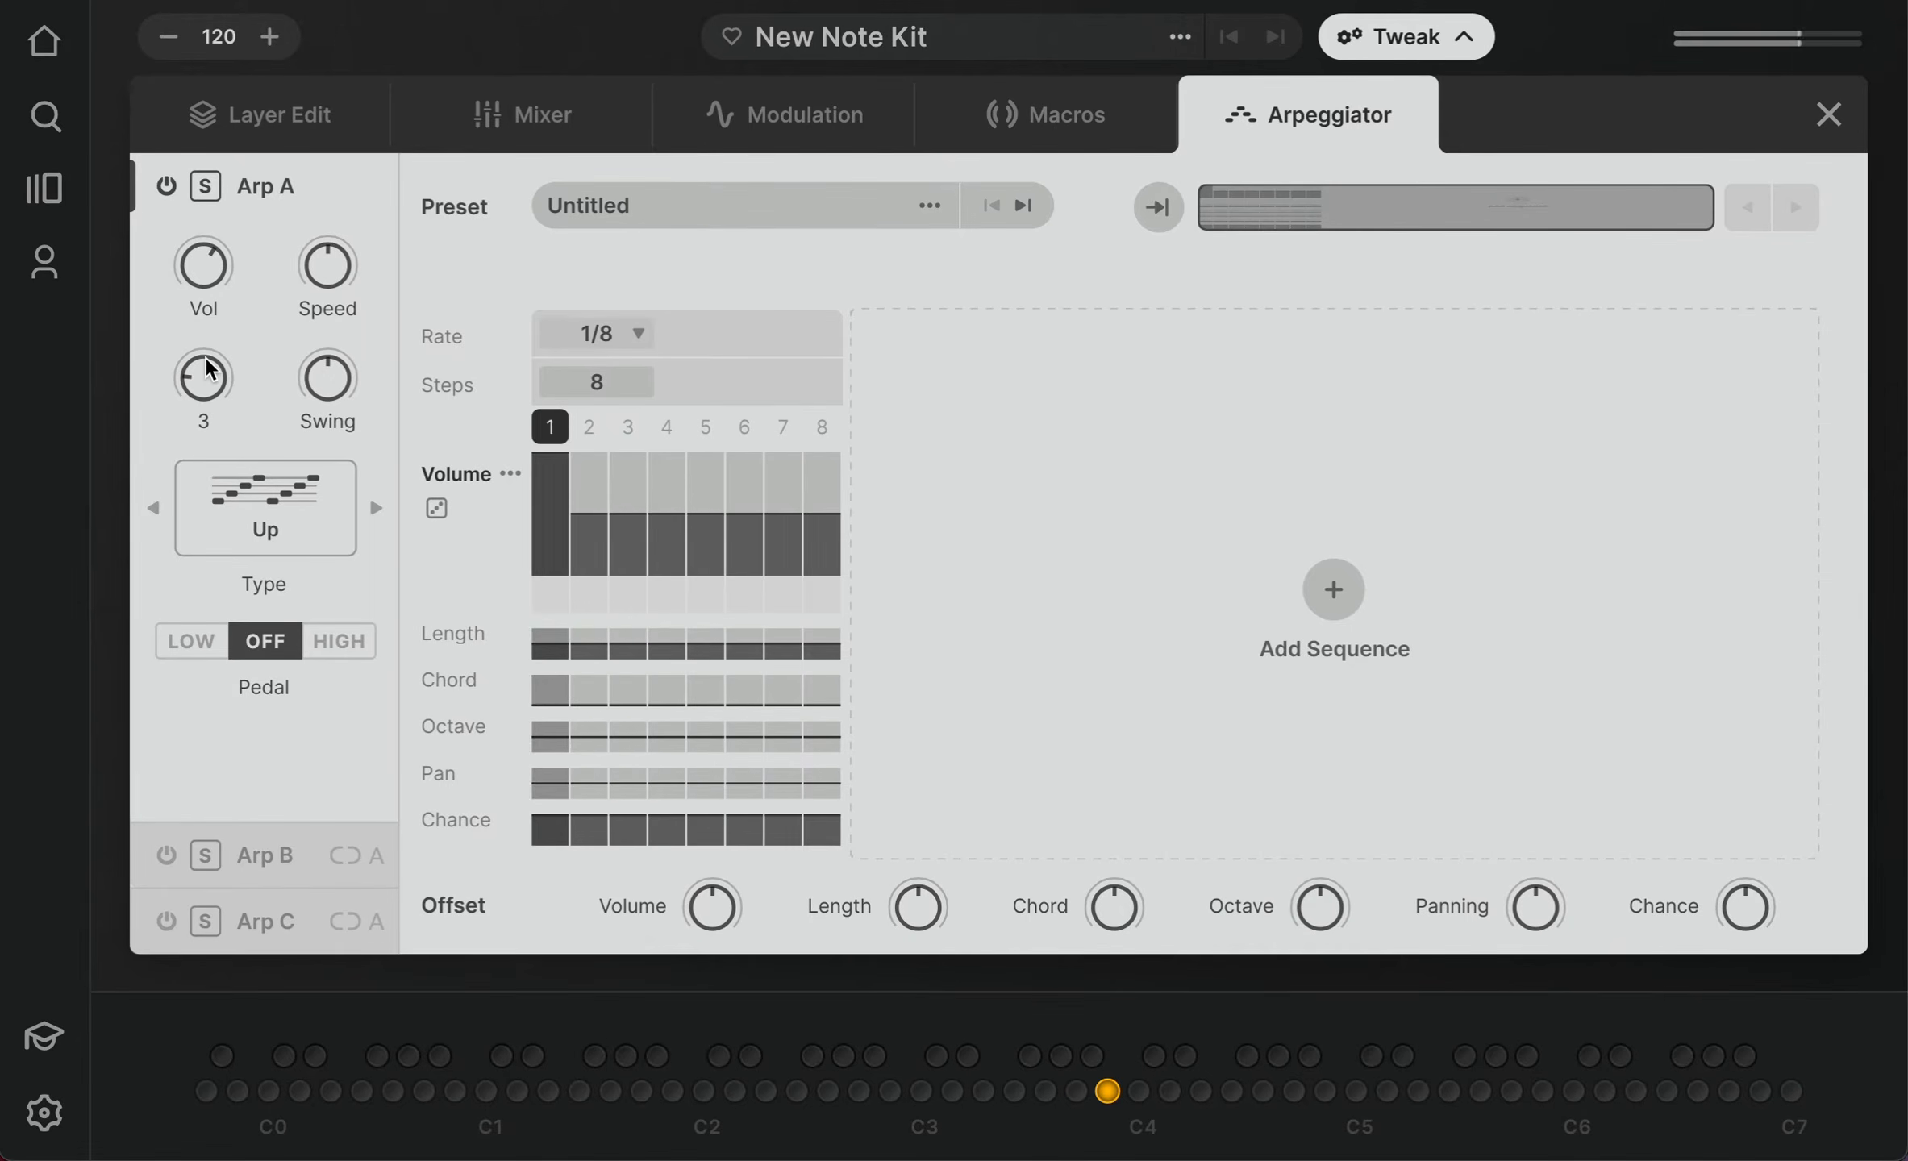
mouse_move(347, 403)
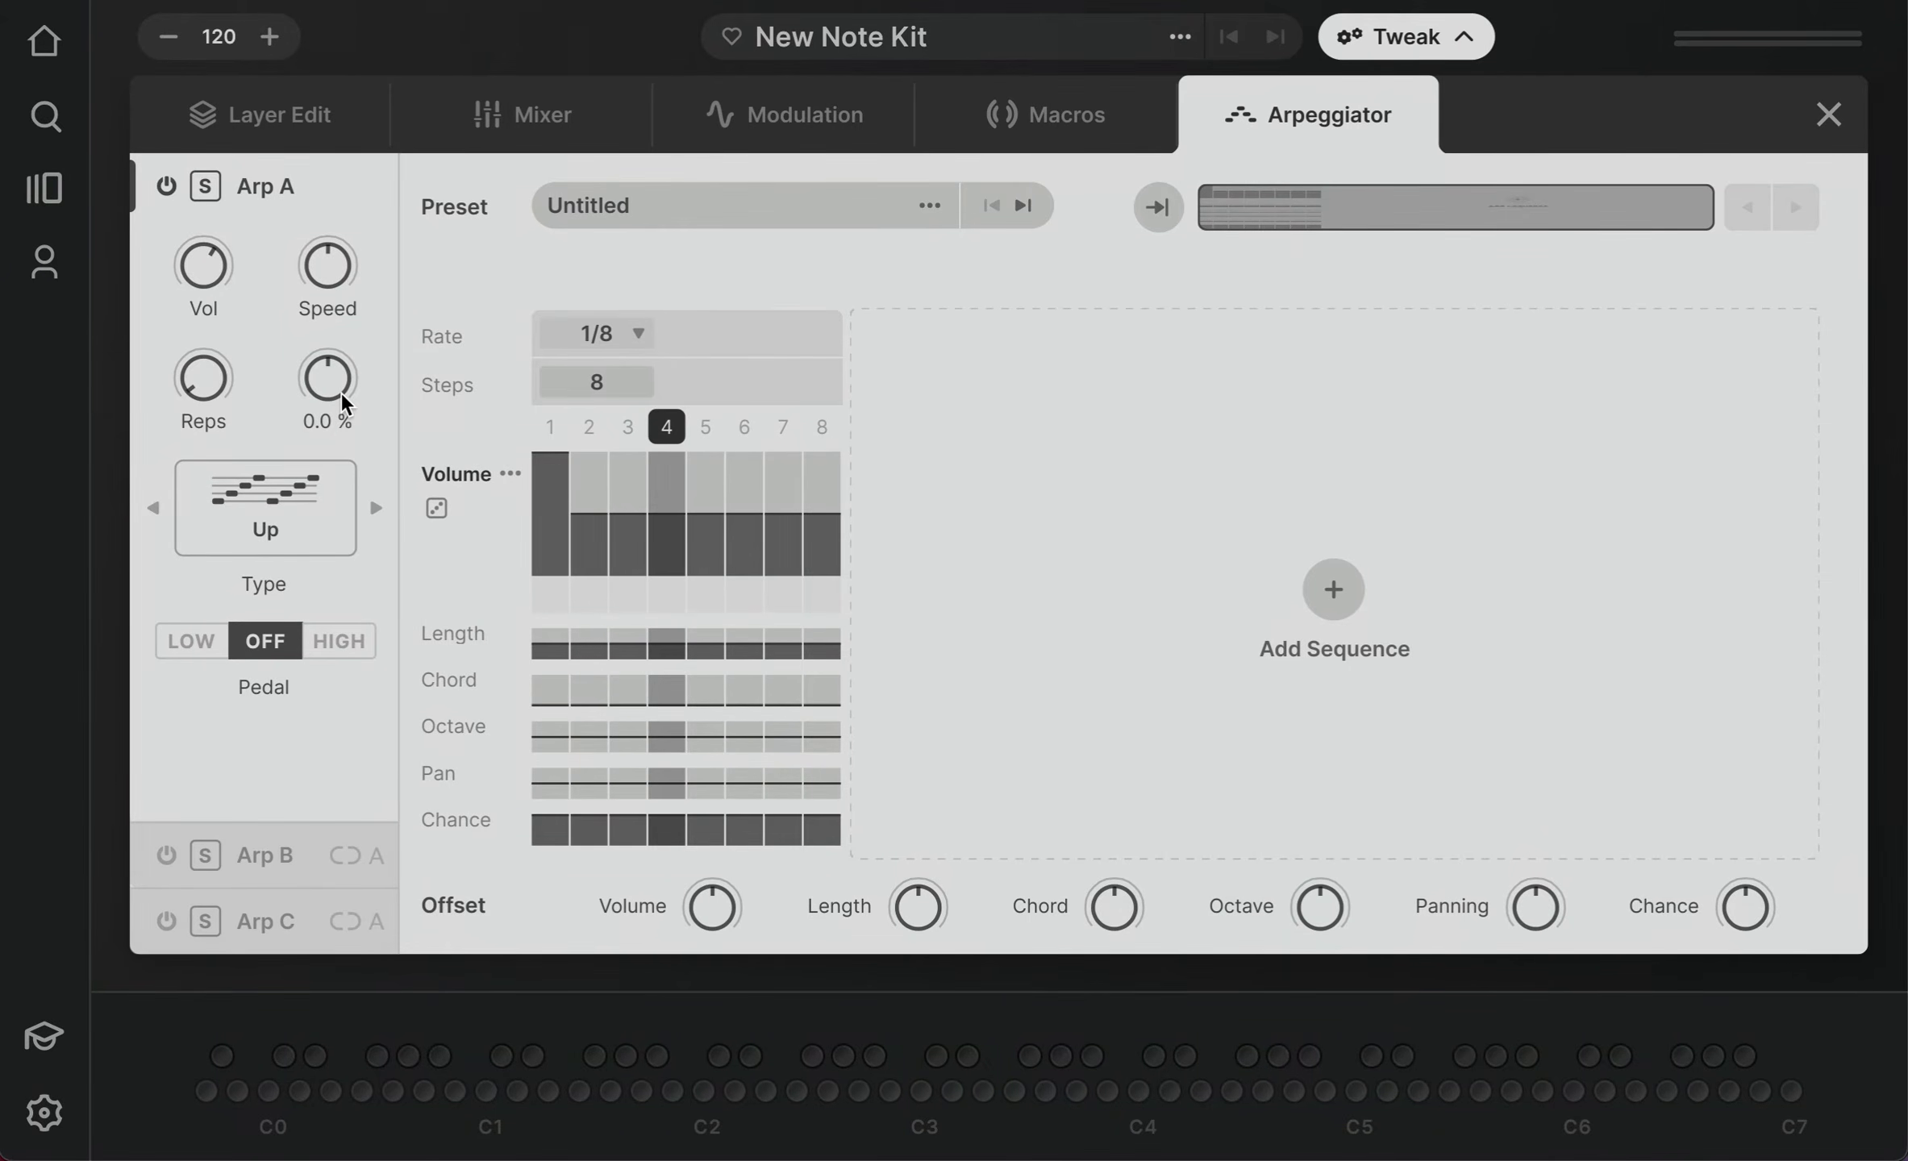
drag(347, 403, 362, 187)
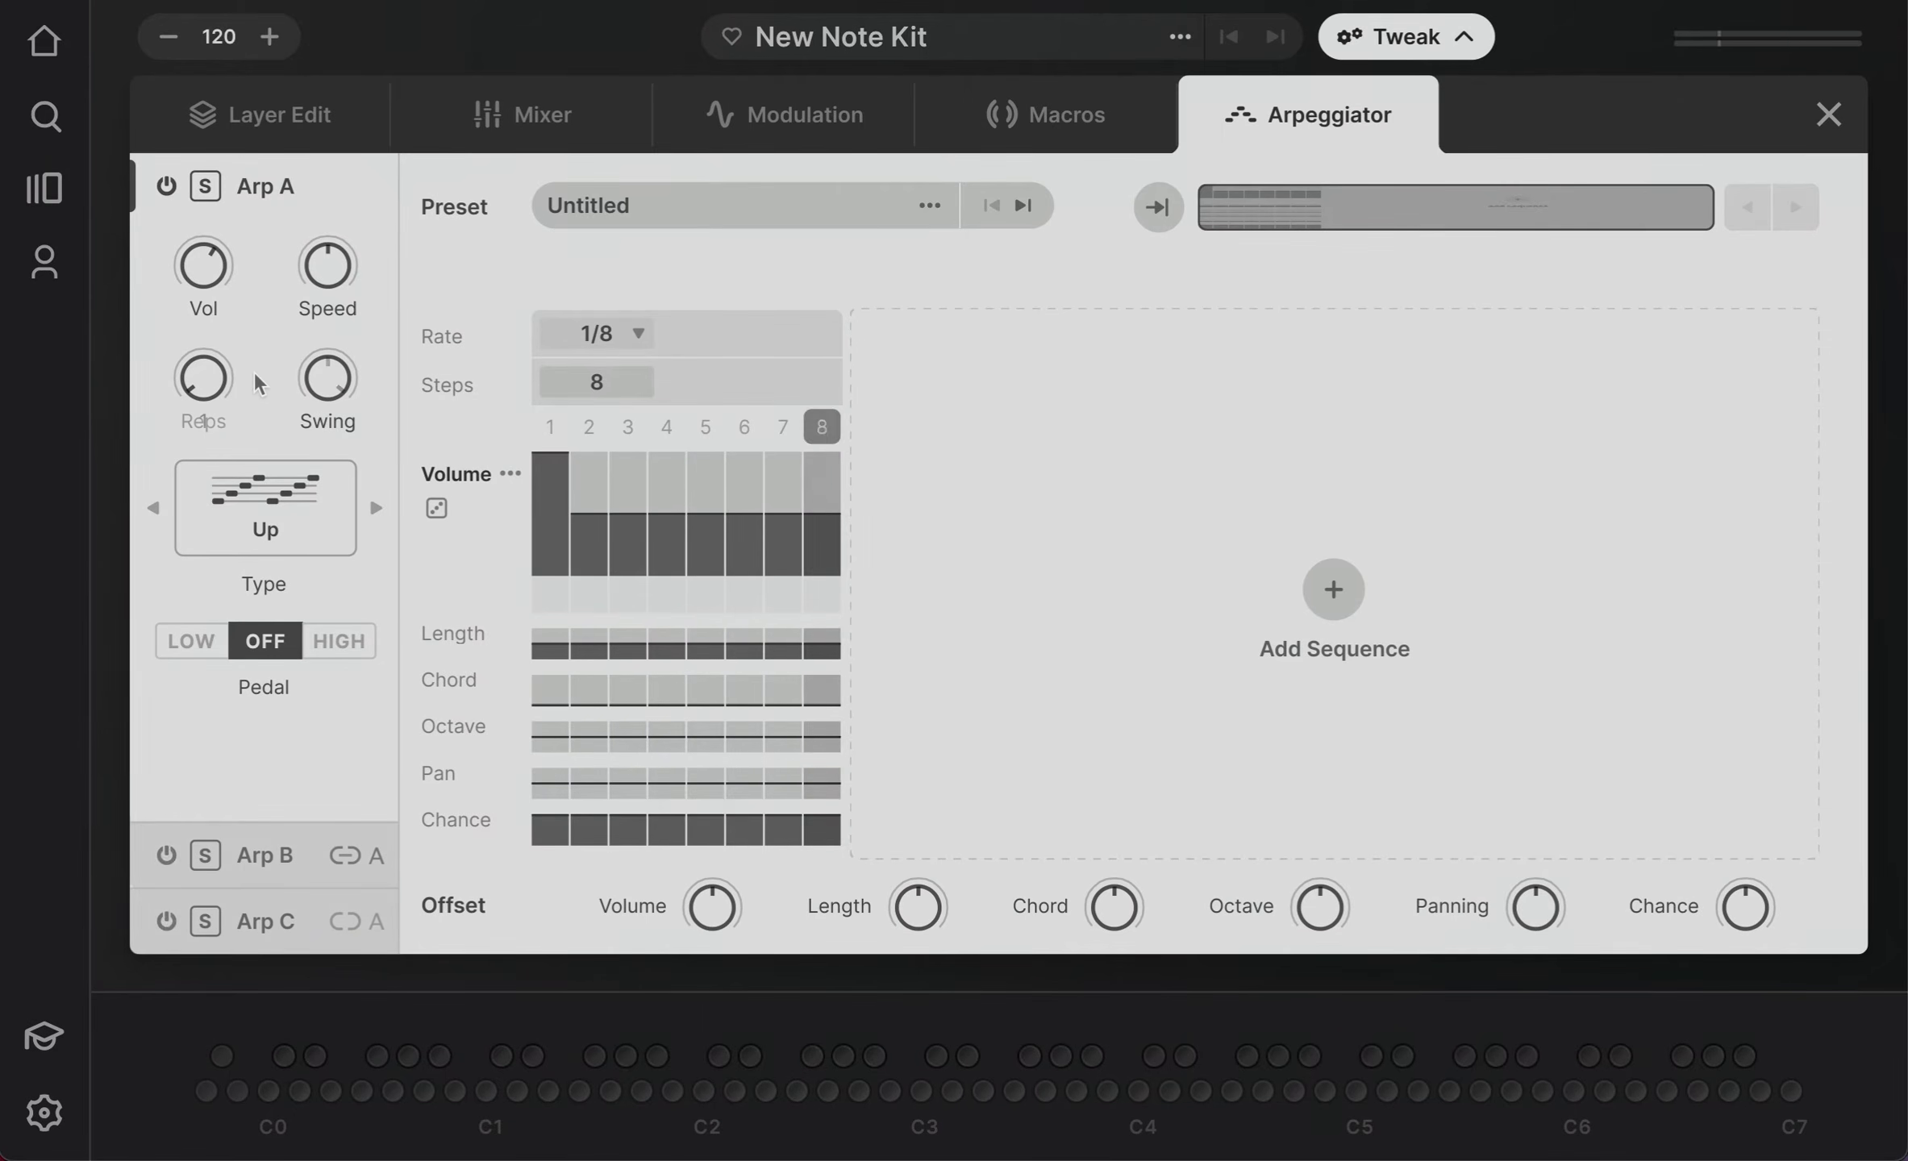
- Look through the macro and modulation assignment options for Arp A's speed
right_click(327, 266)
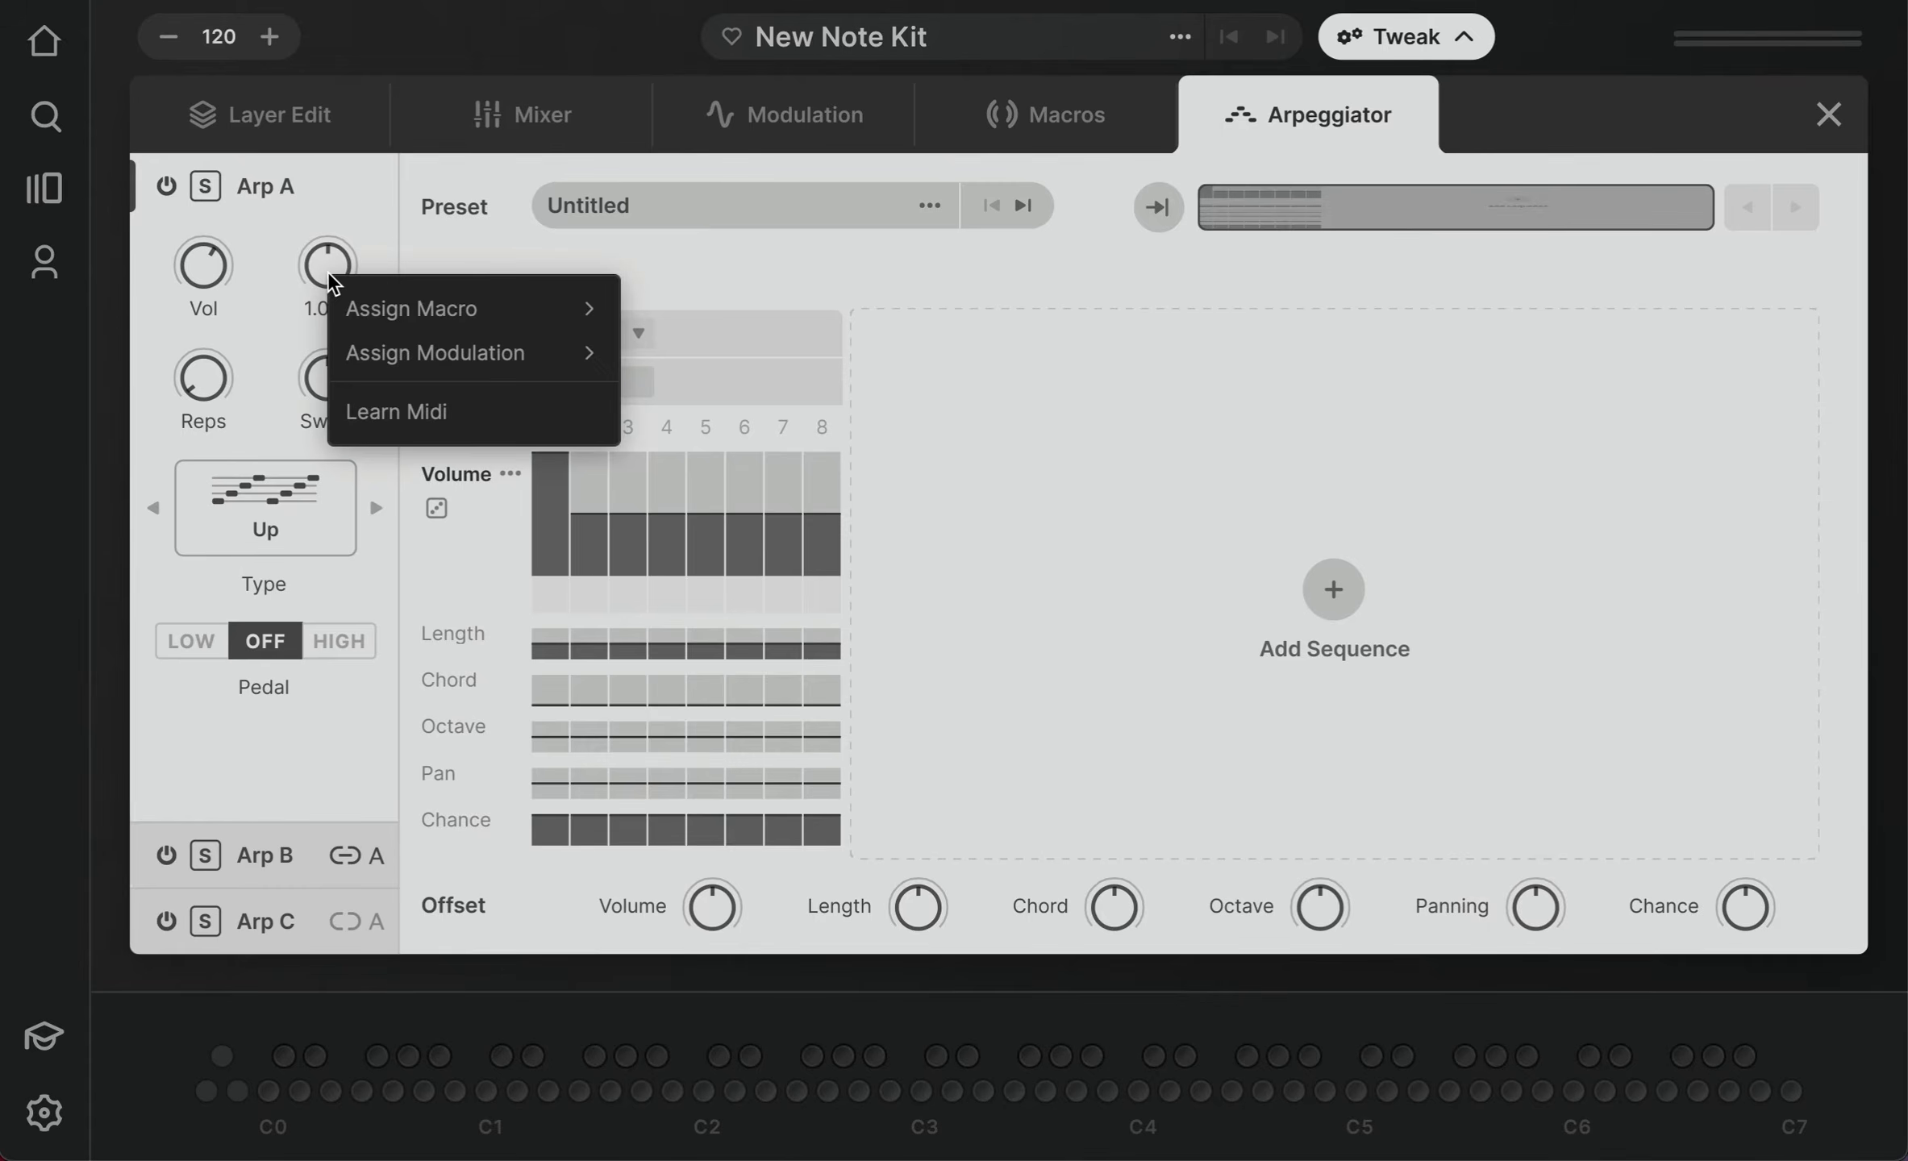
mouse_move(358, 307)
mouse_move(363, 350)
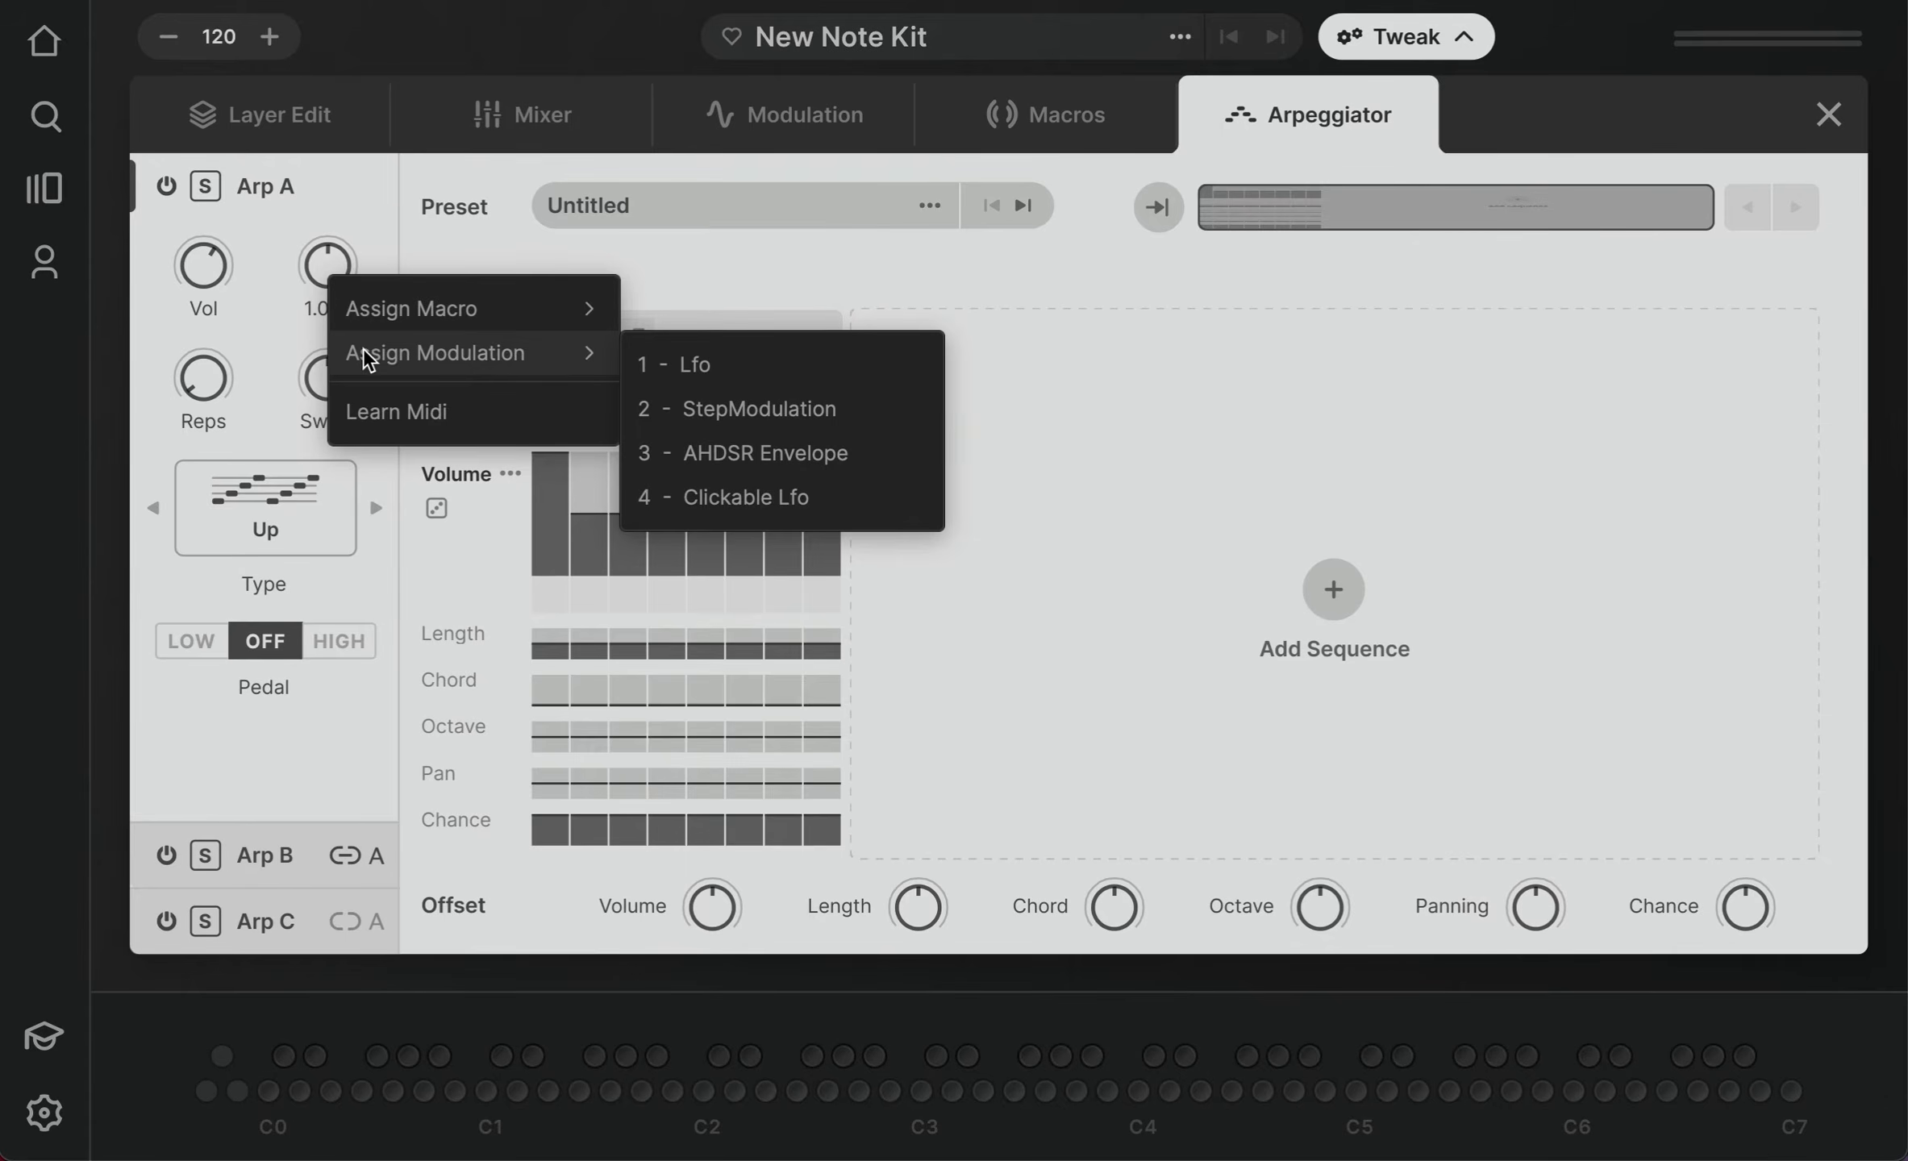
click(280, 317)
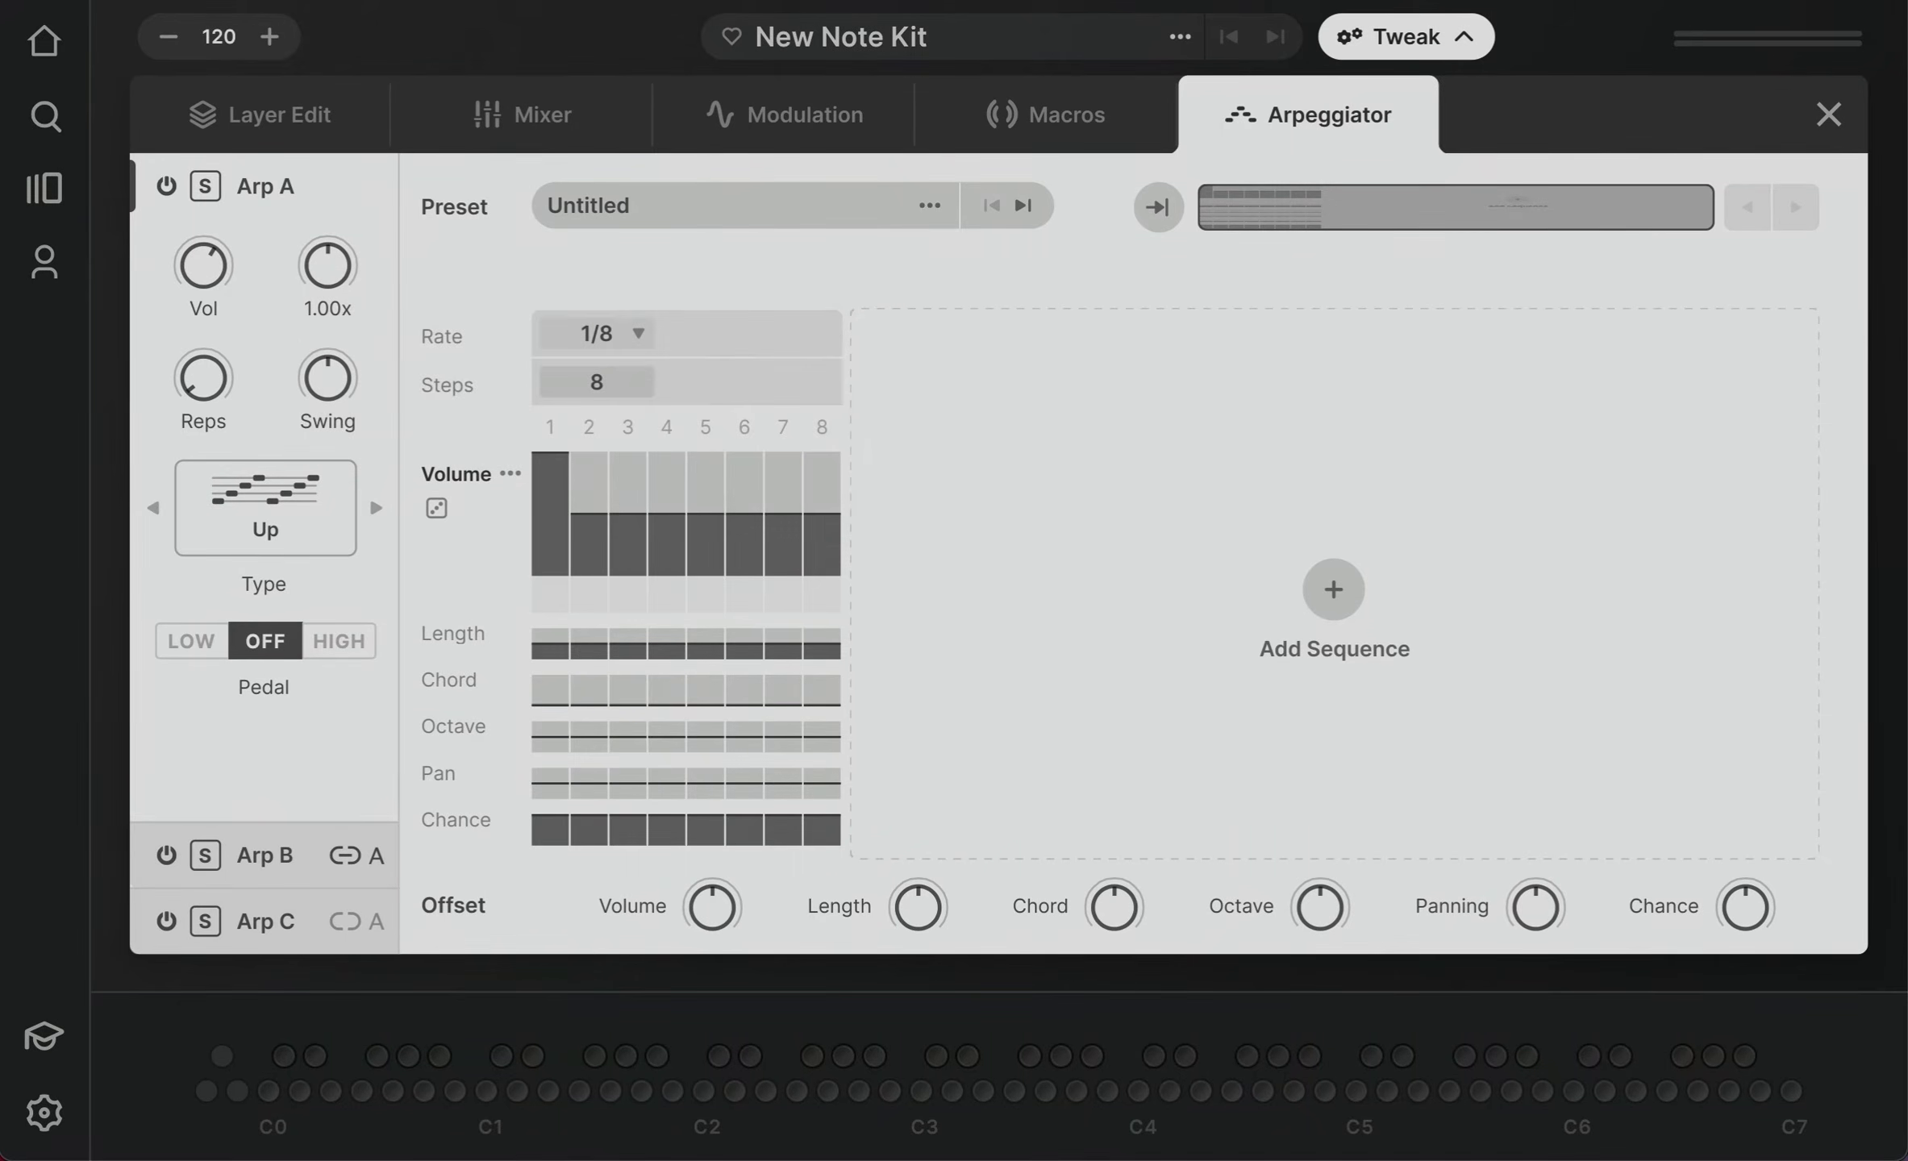
- Set Arp A's arpeggiator type to Up-Down and try the High pedal mode
click(265, 507)
click(749, 379)
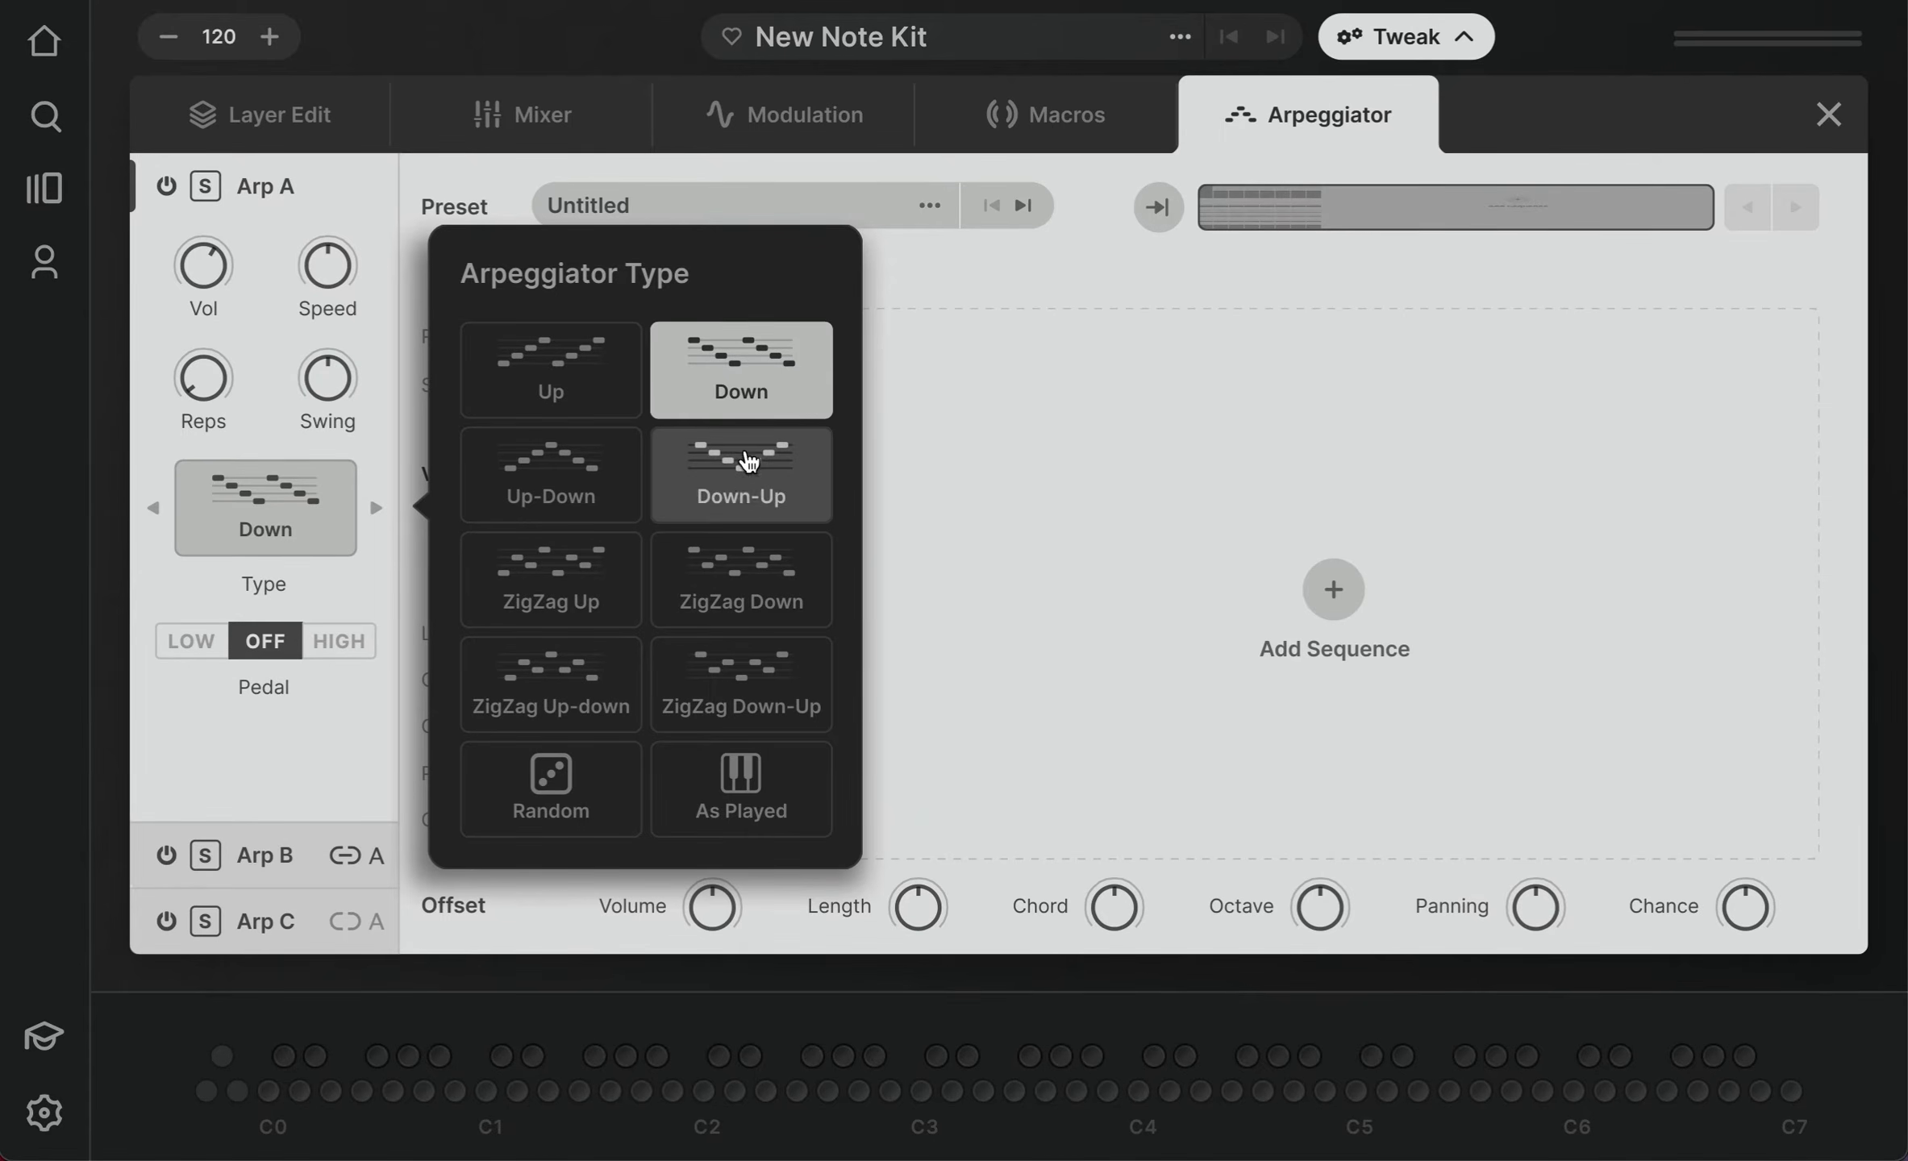
click(748, 488)
click(556, 488)
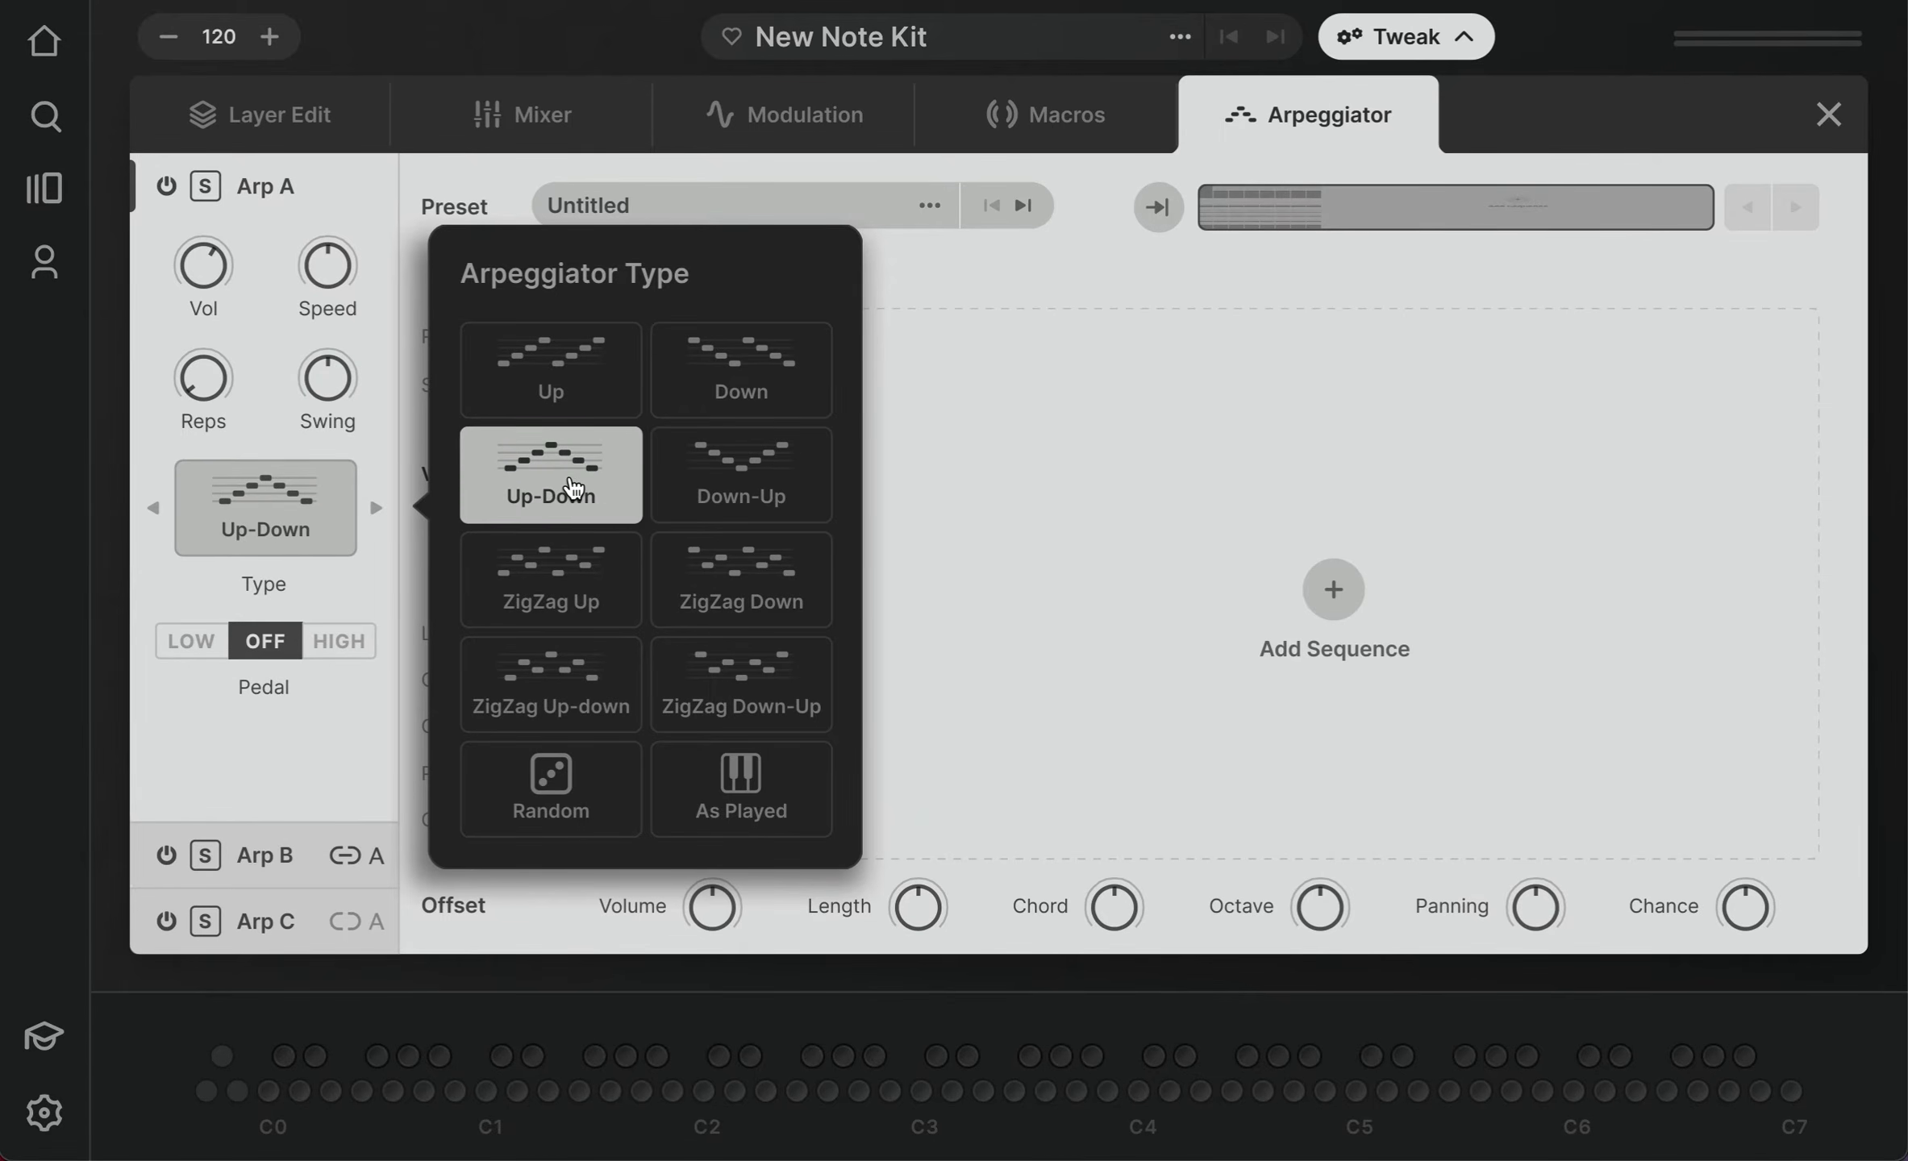
click(308, 505)
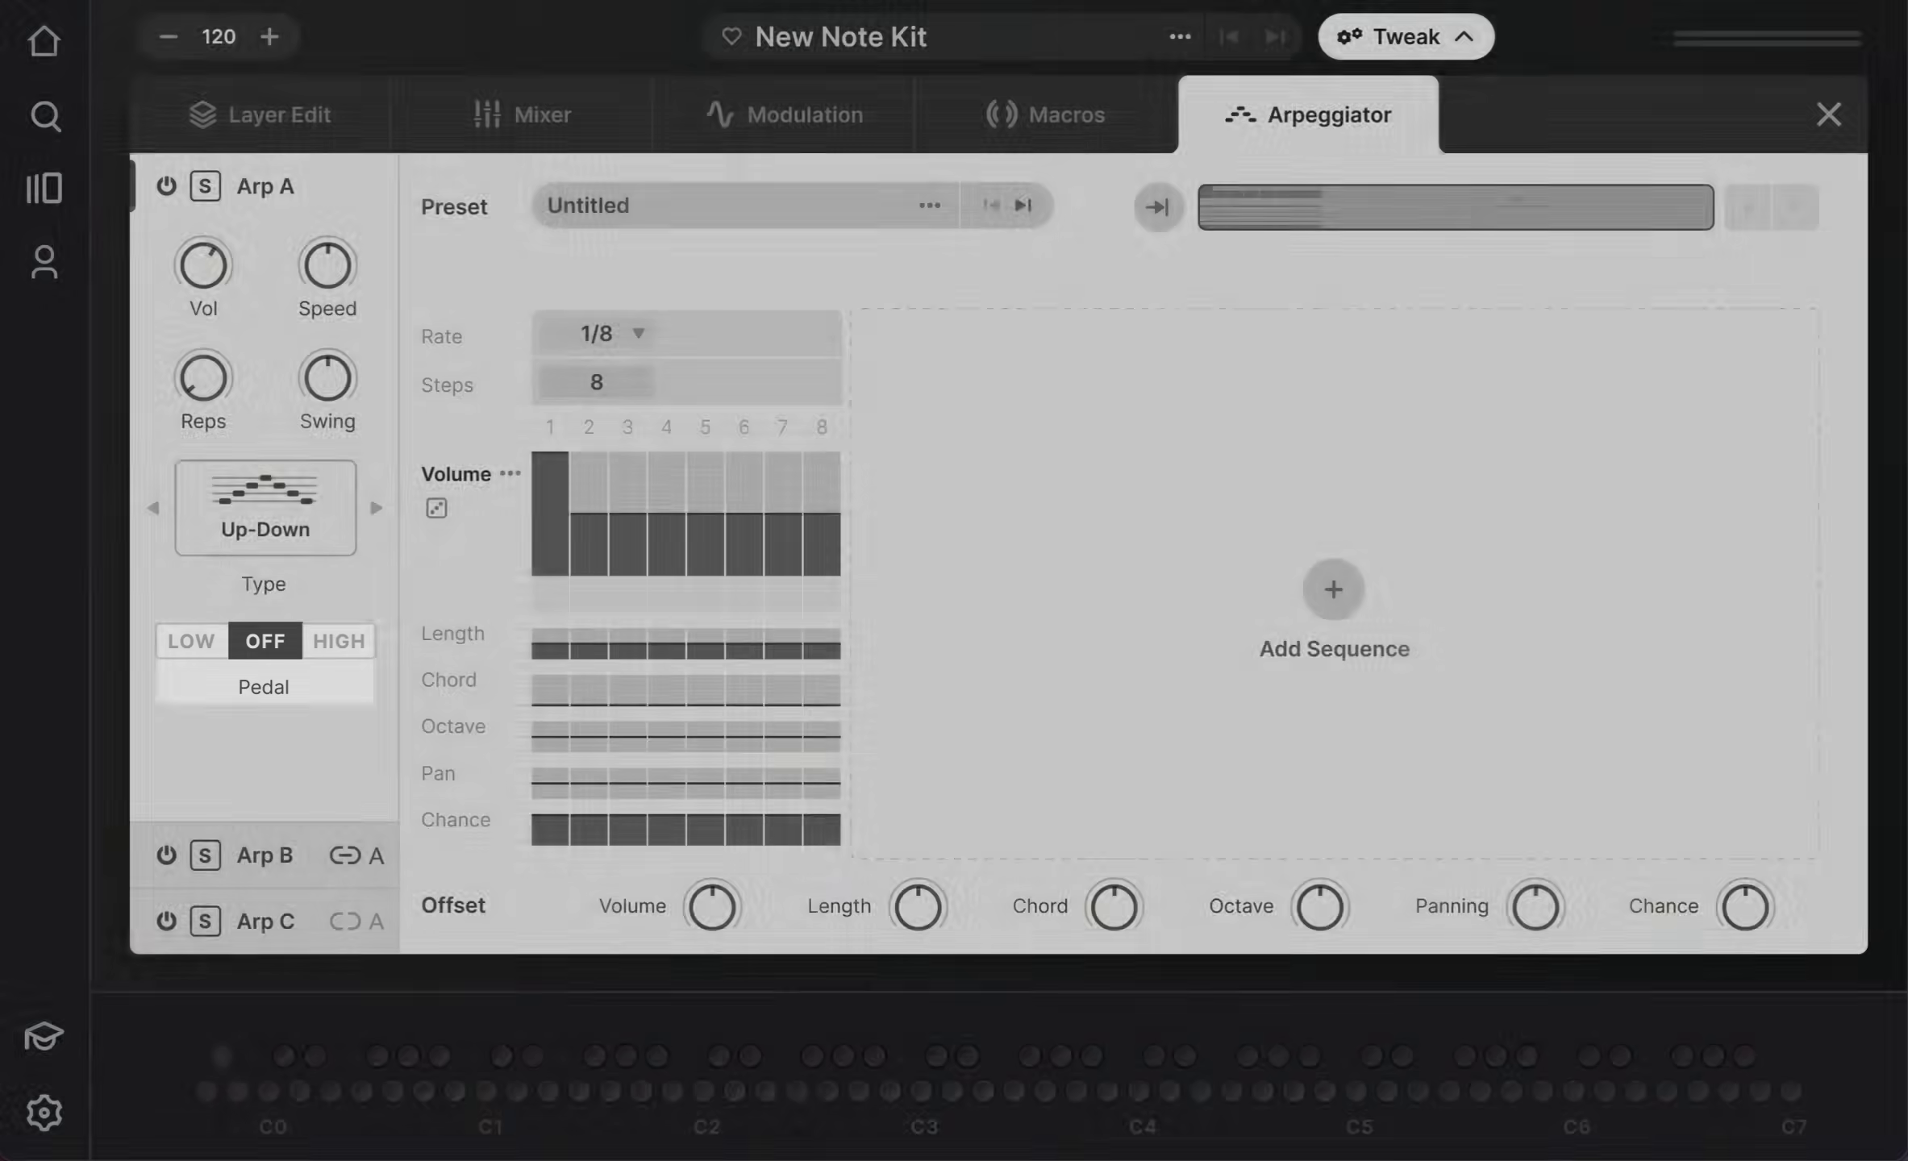
click(339, 641)
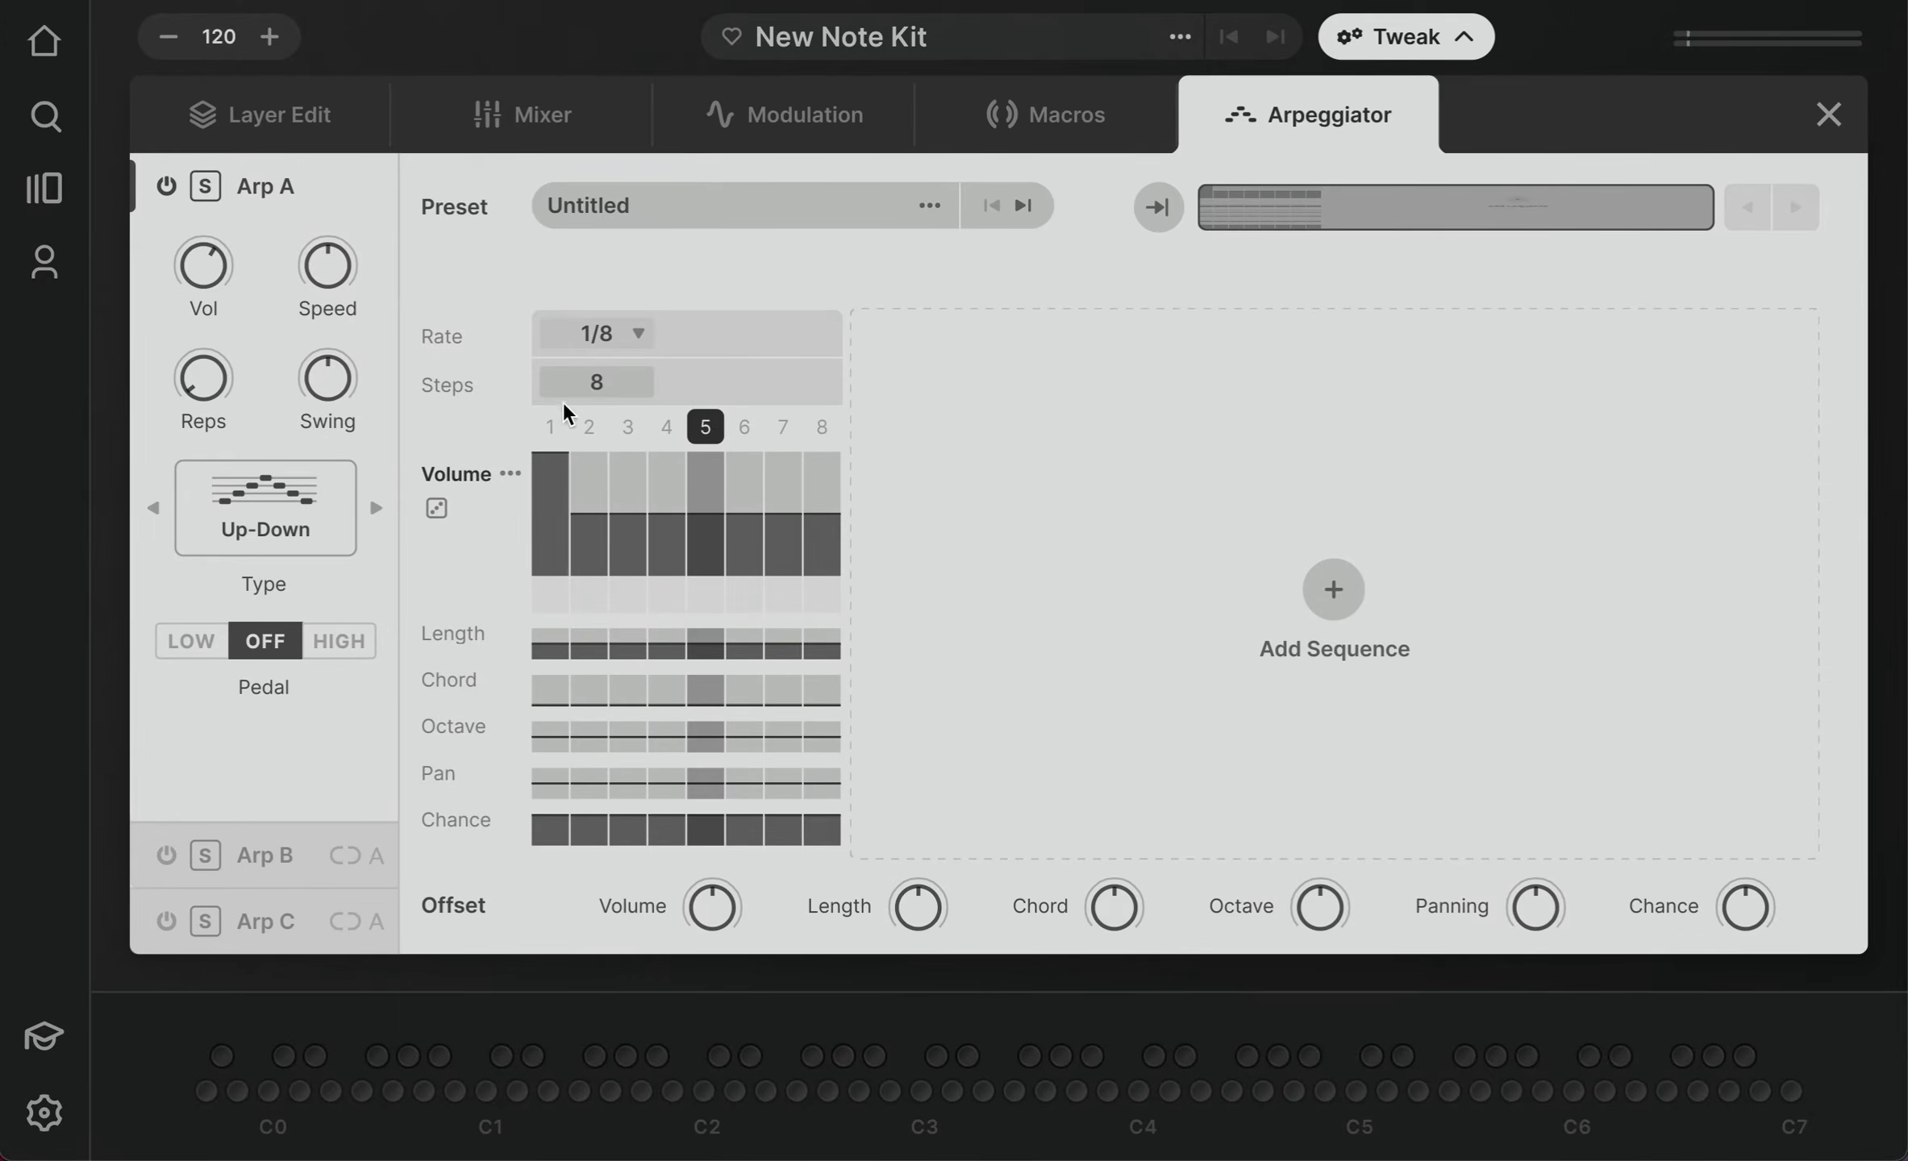
- Set the rate of Arp A's sequence to 1/4 and try a different step count
click(597, 333)
click(618, 196)
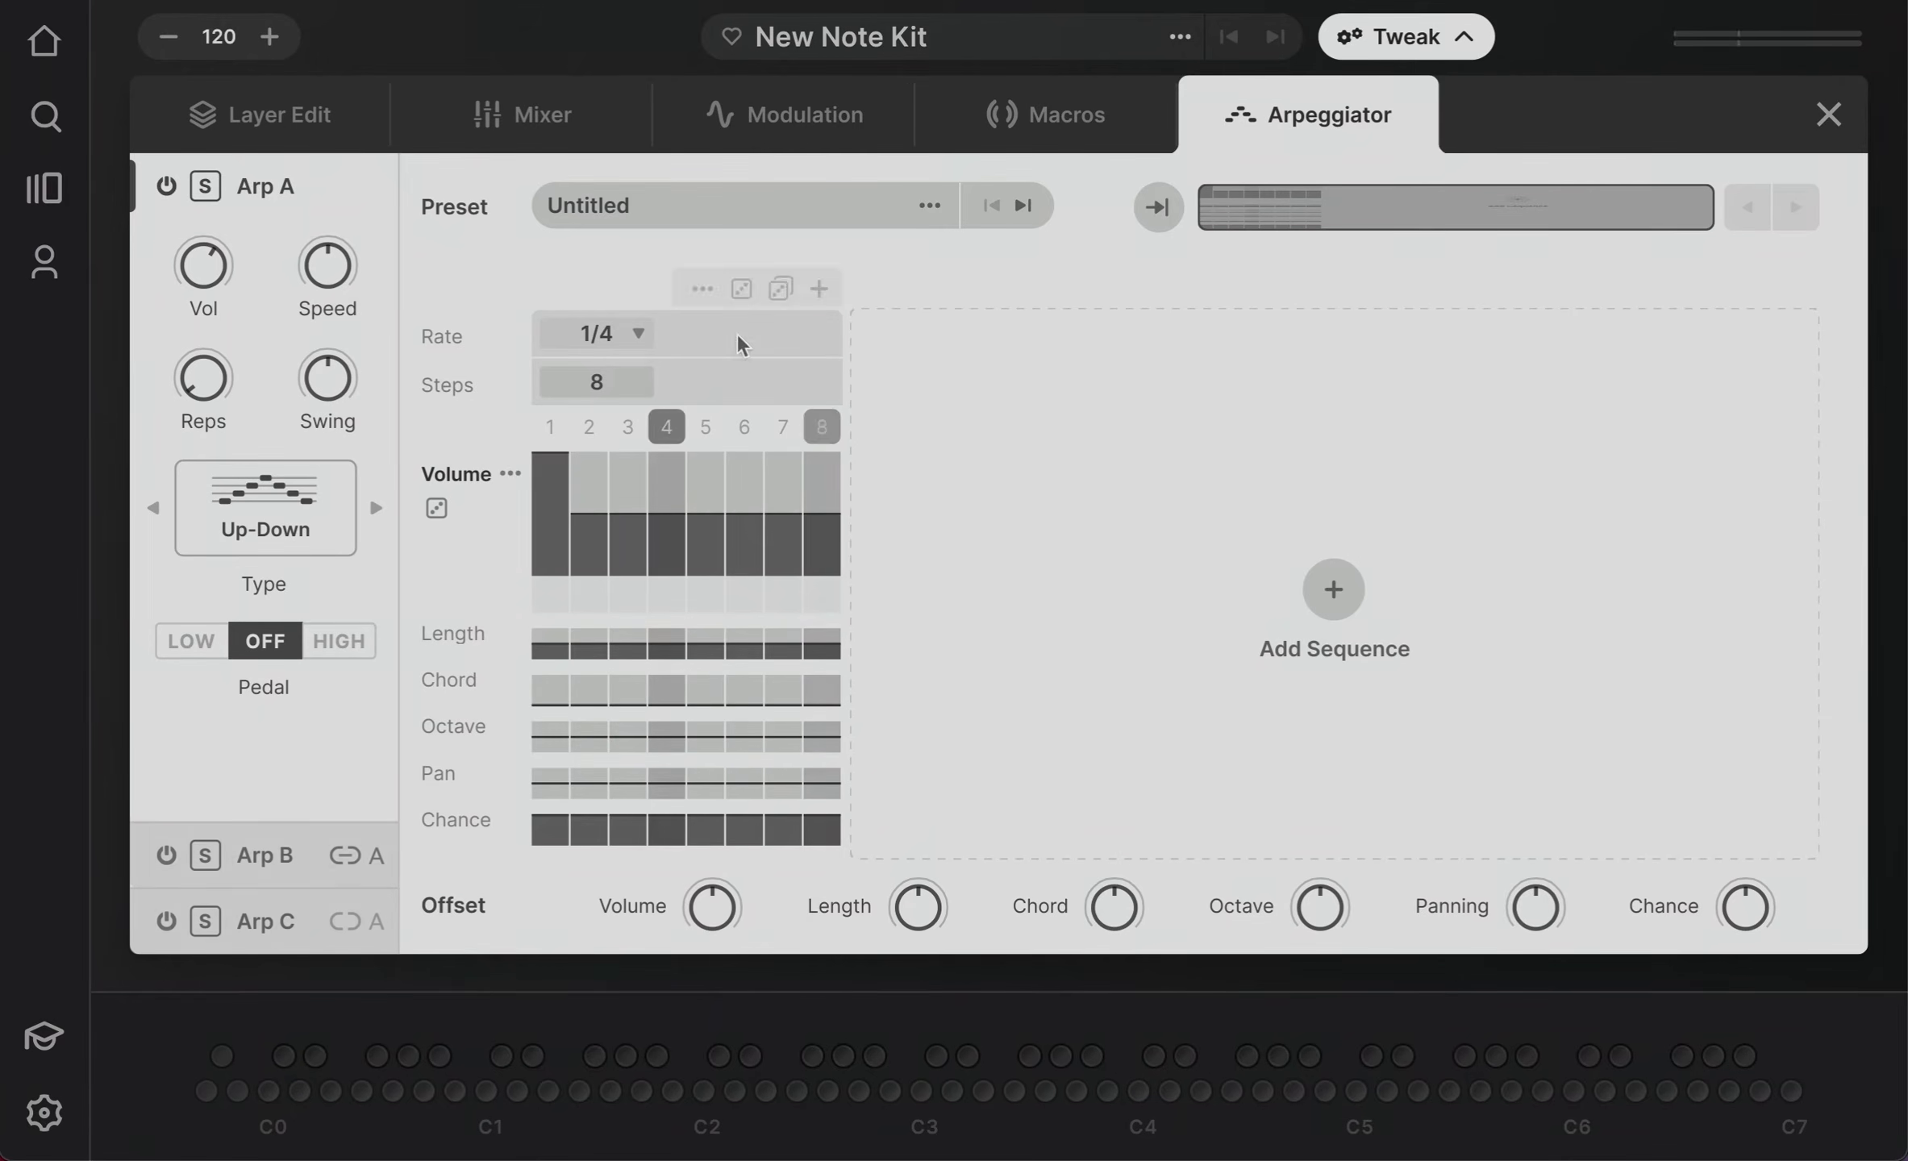
drag(597, 405, 644, 376)
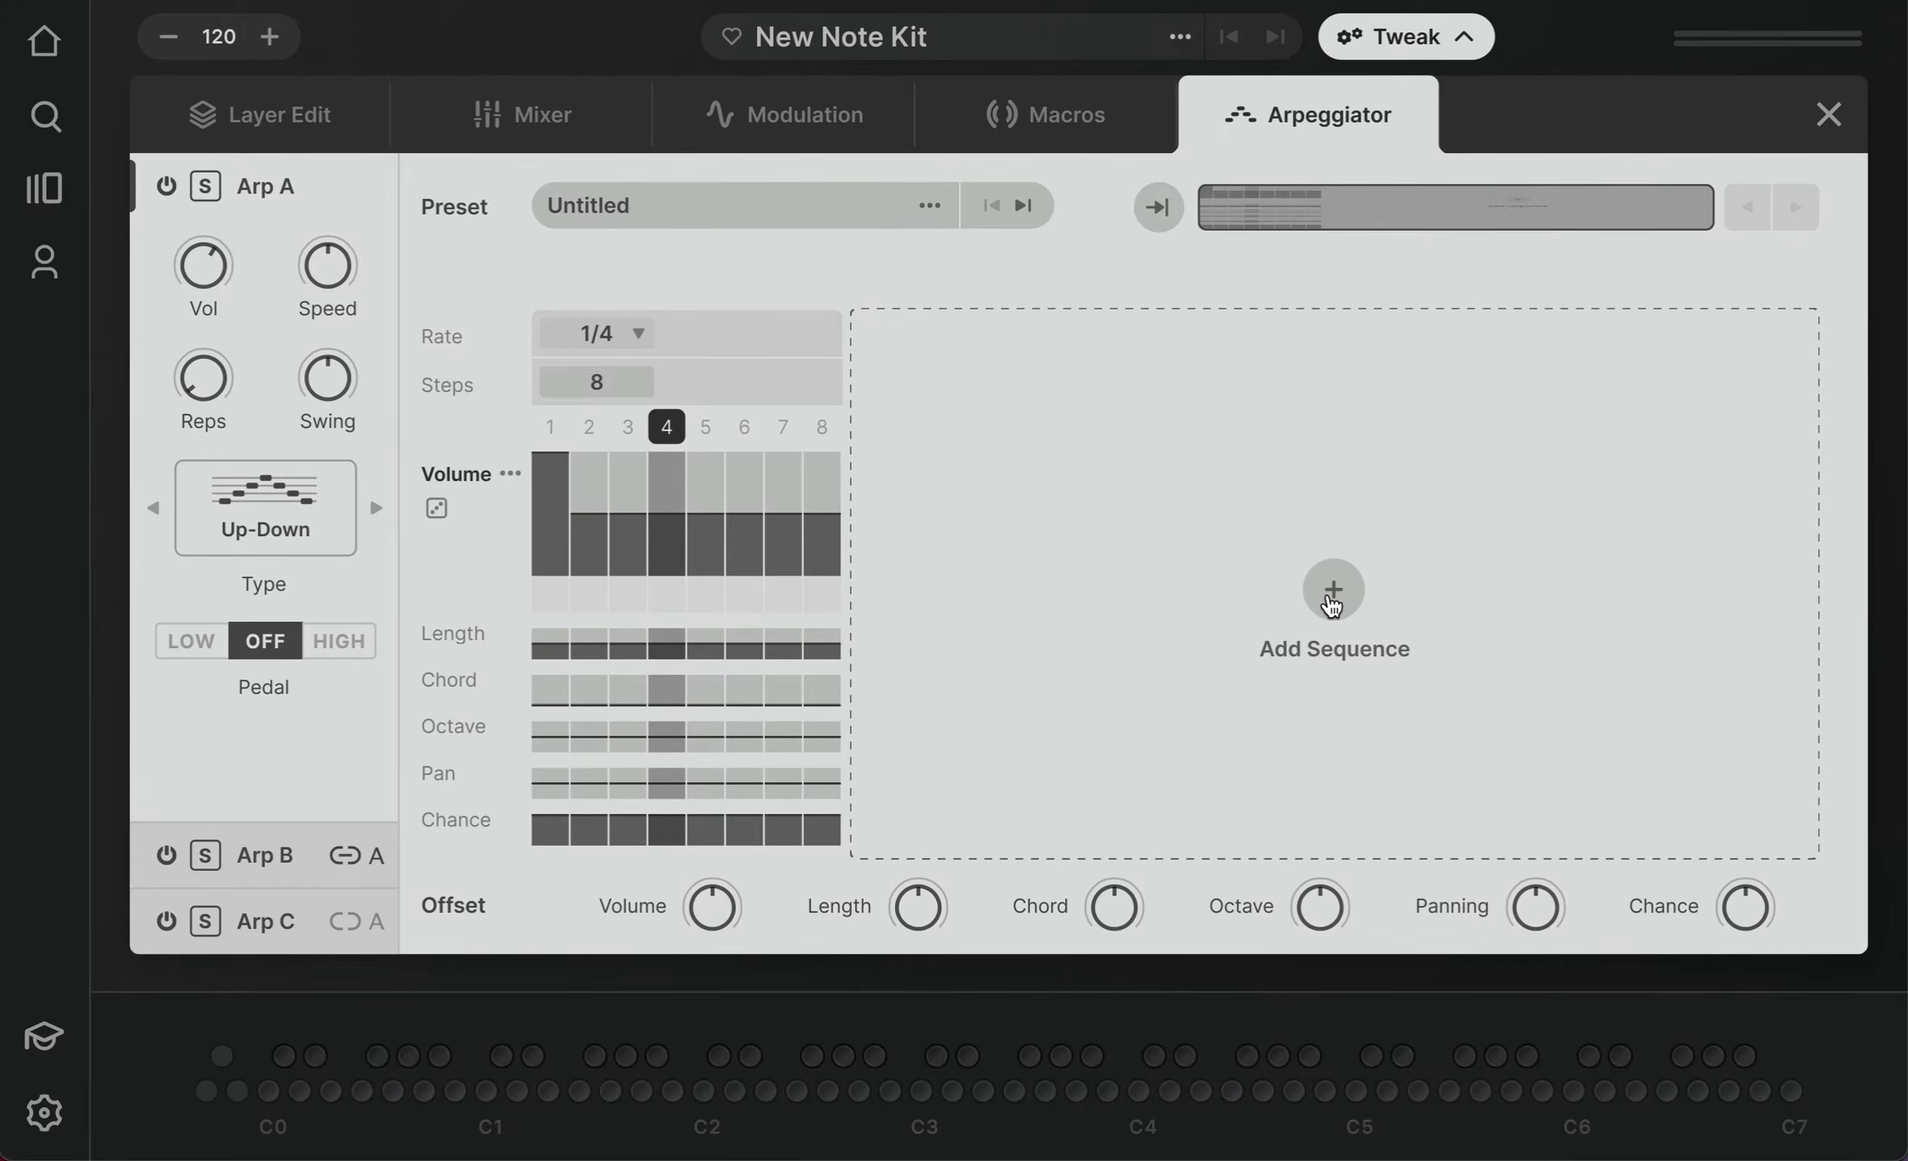
- Add two sequences to Arp A and delete the middle one
double_click(1331, 597)
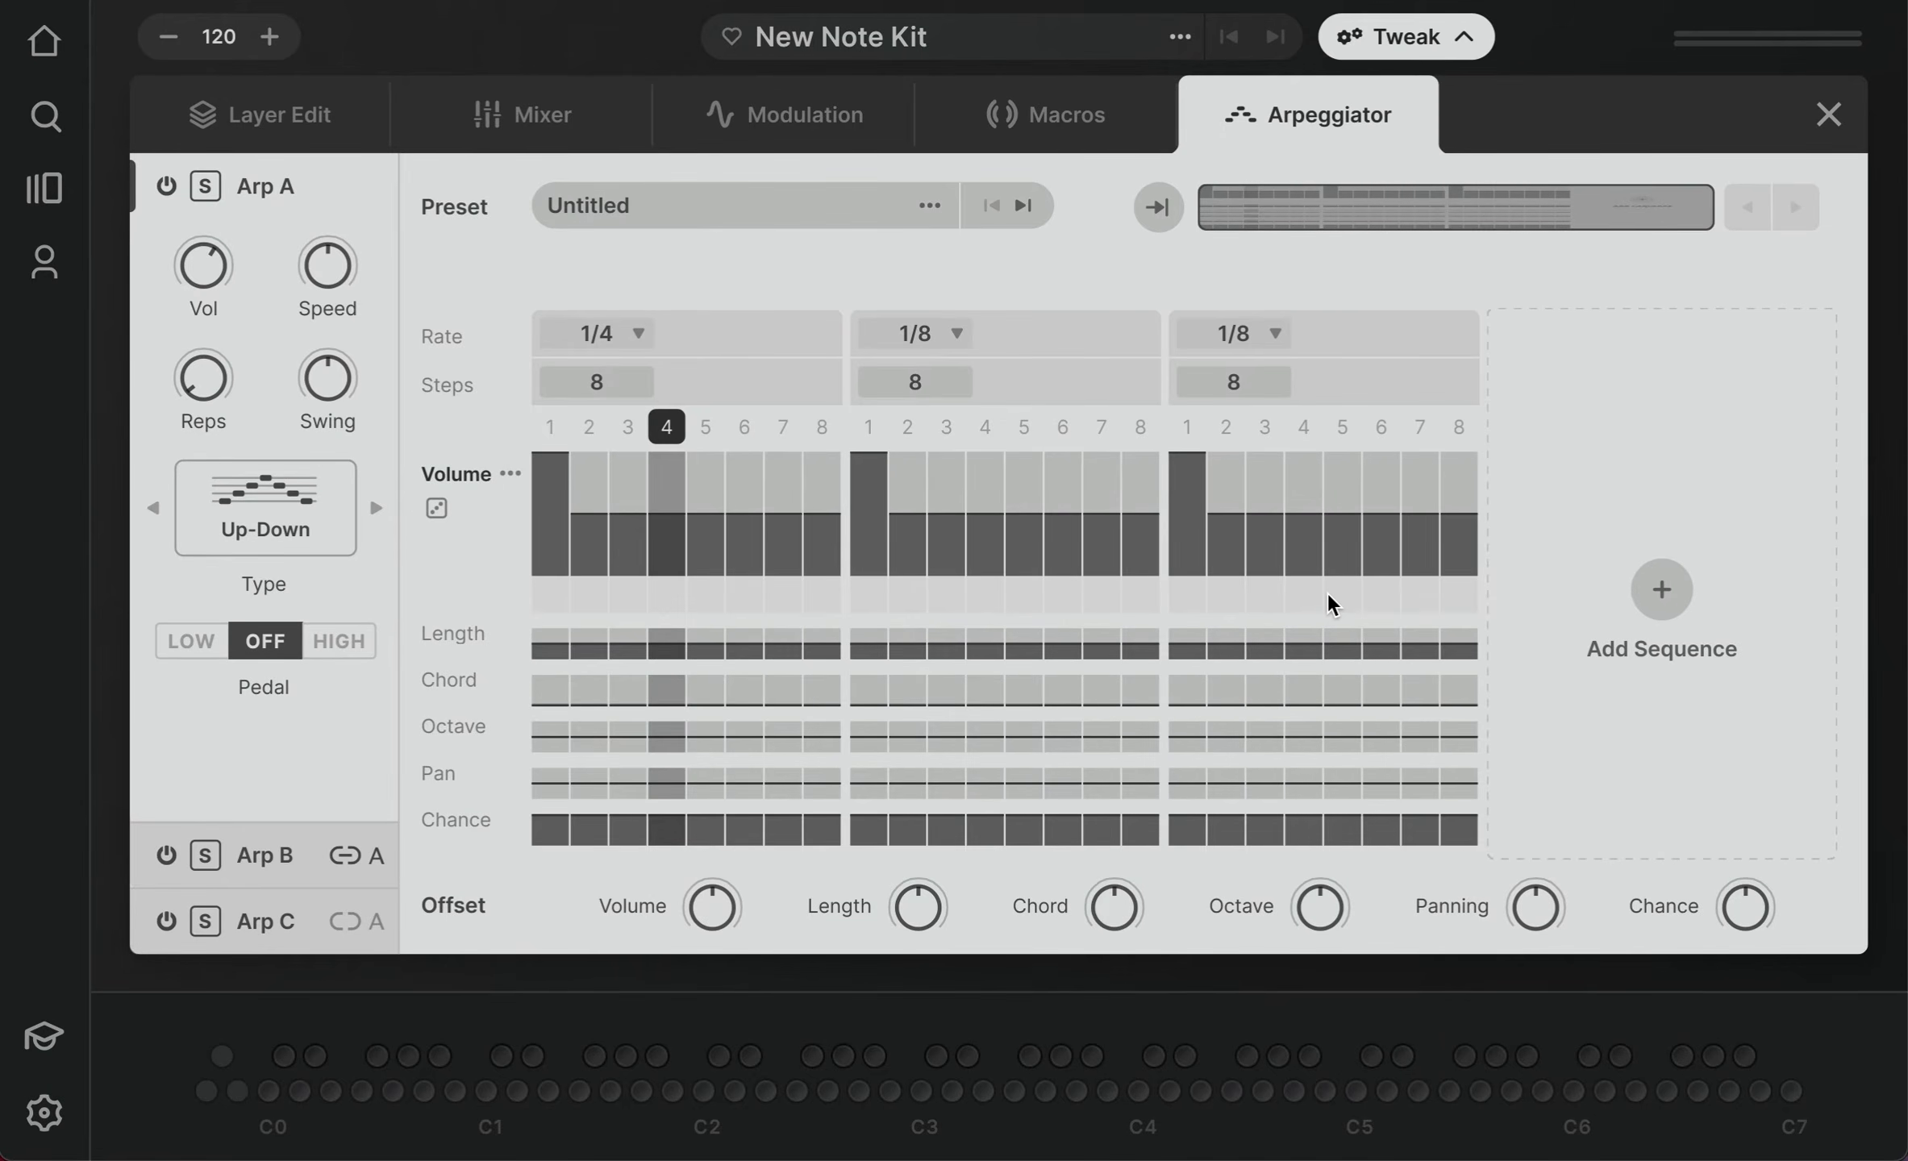
mouse_move(1023, 287)
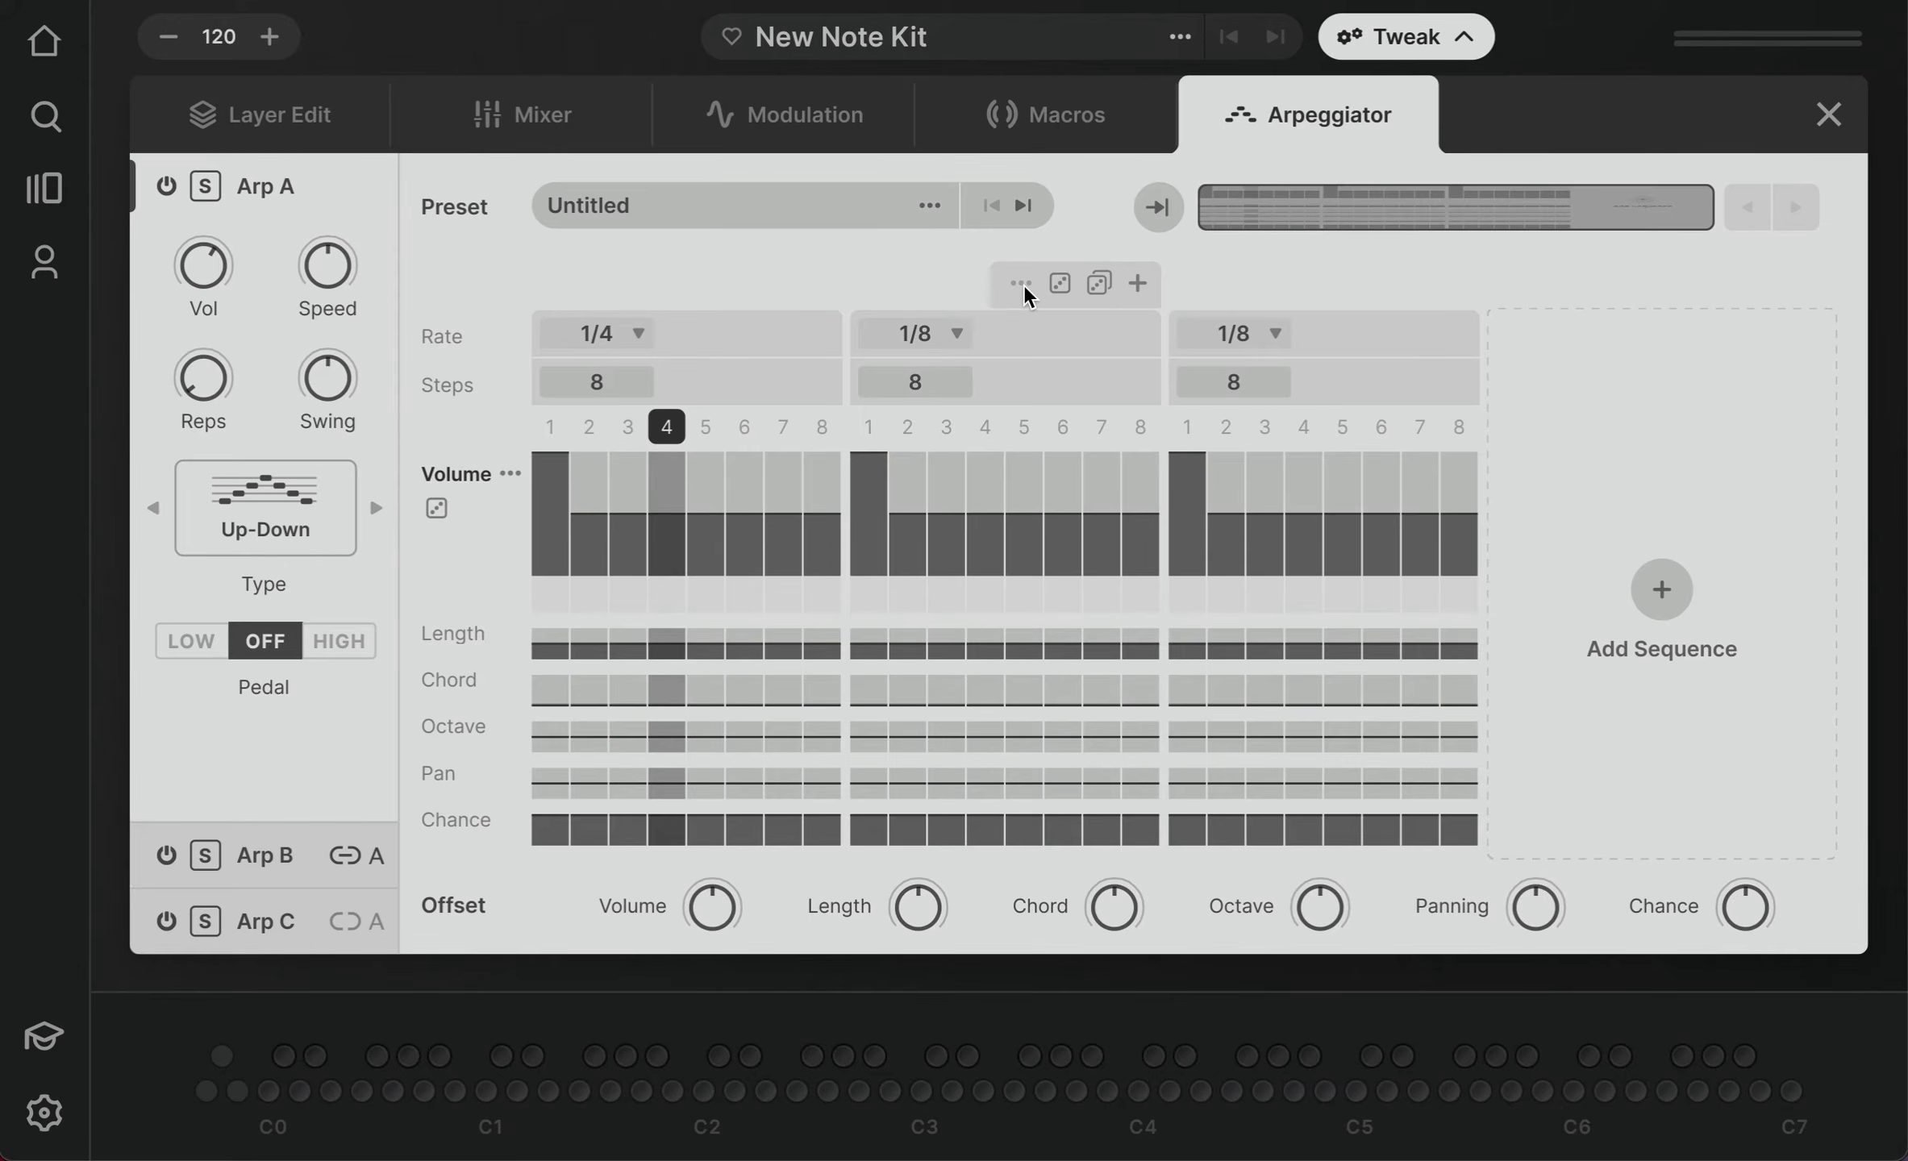
click(1024, 287)
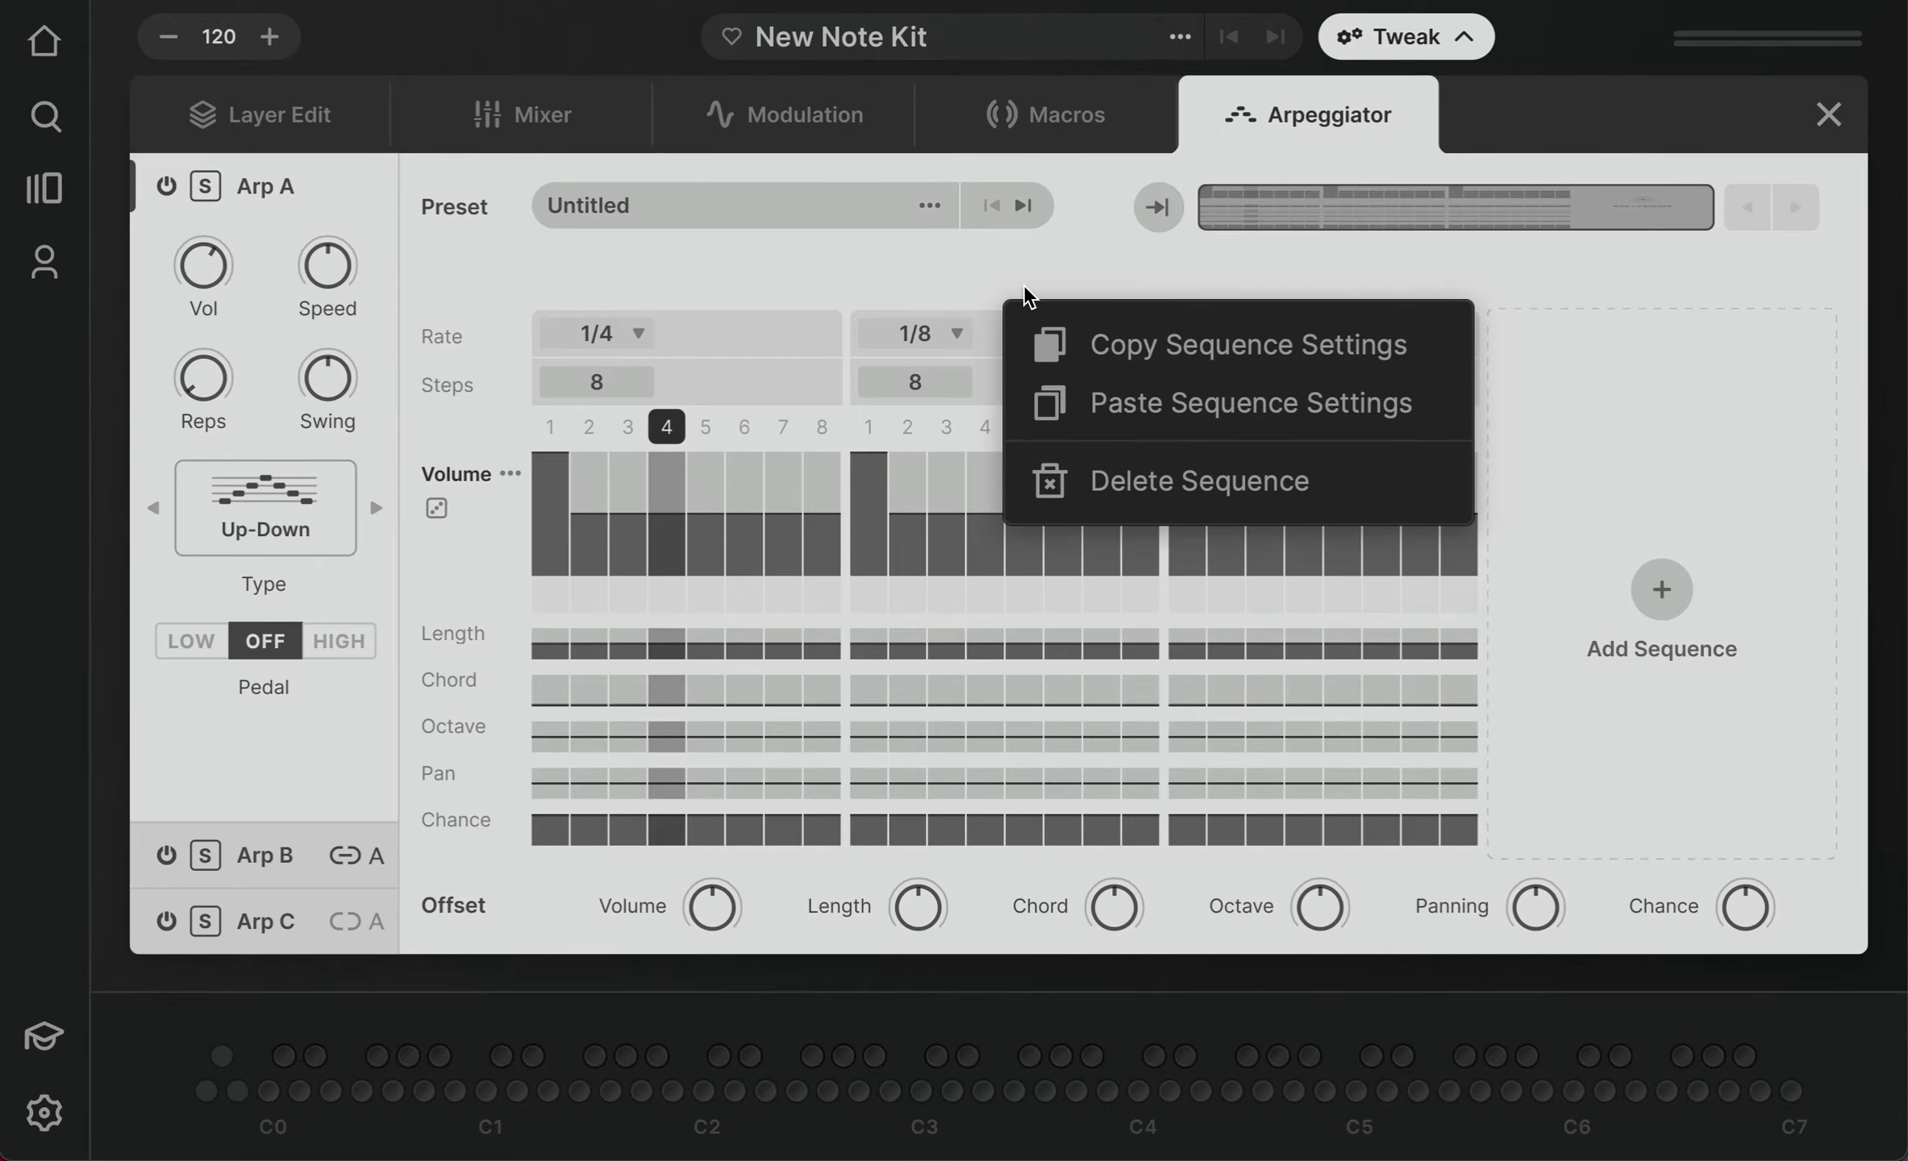
click(1110, 479)
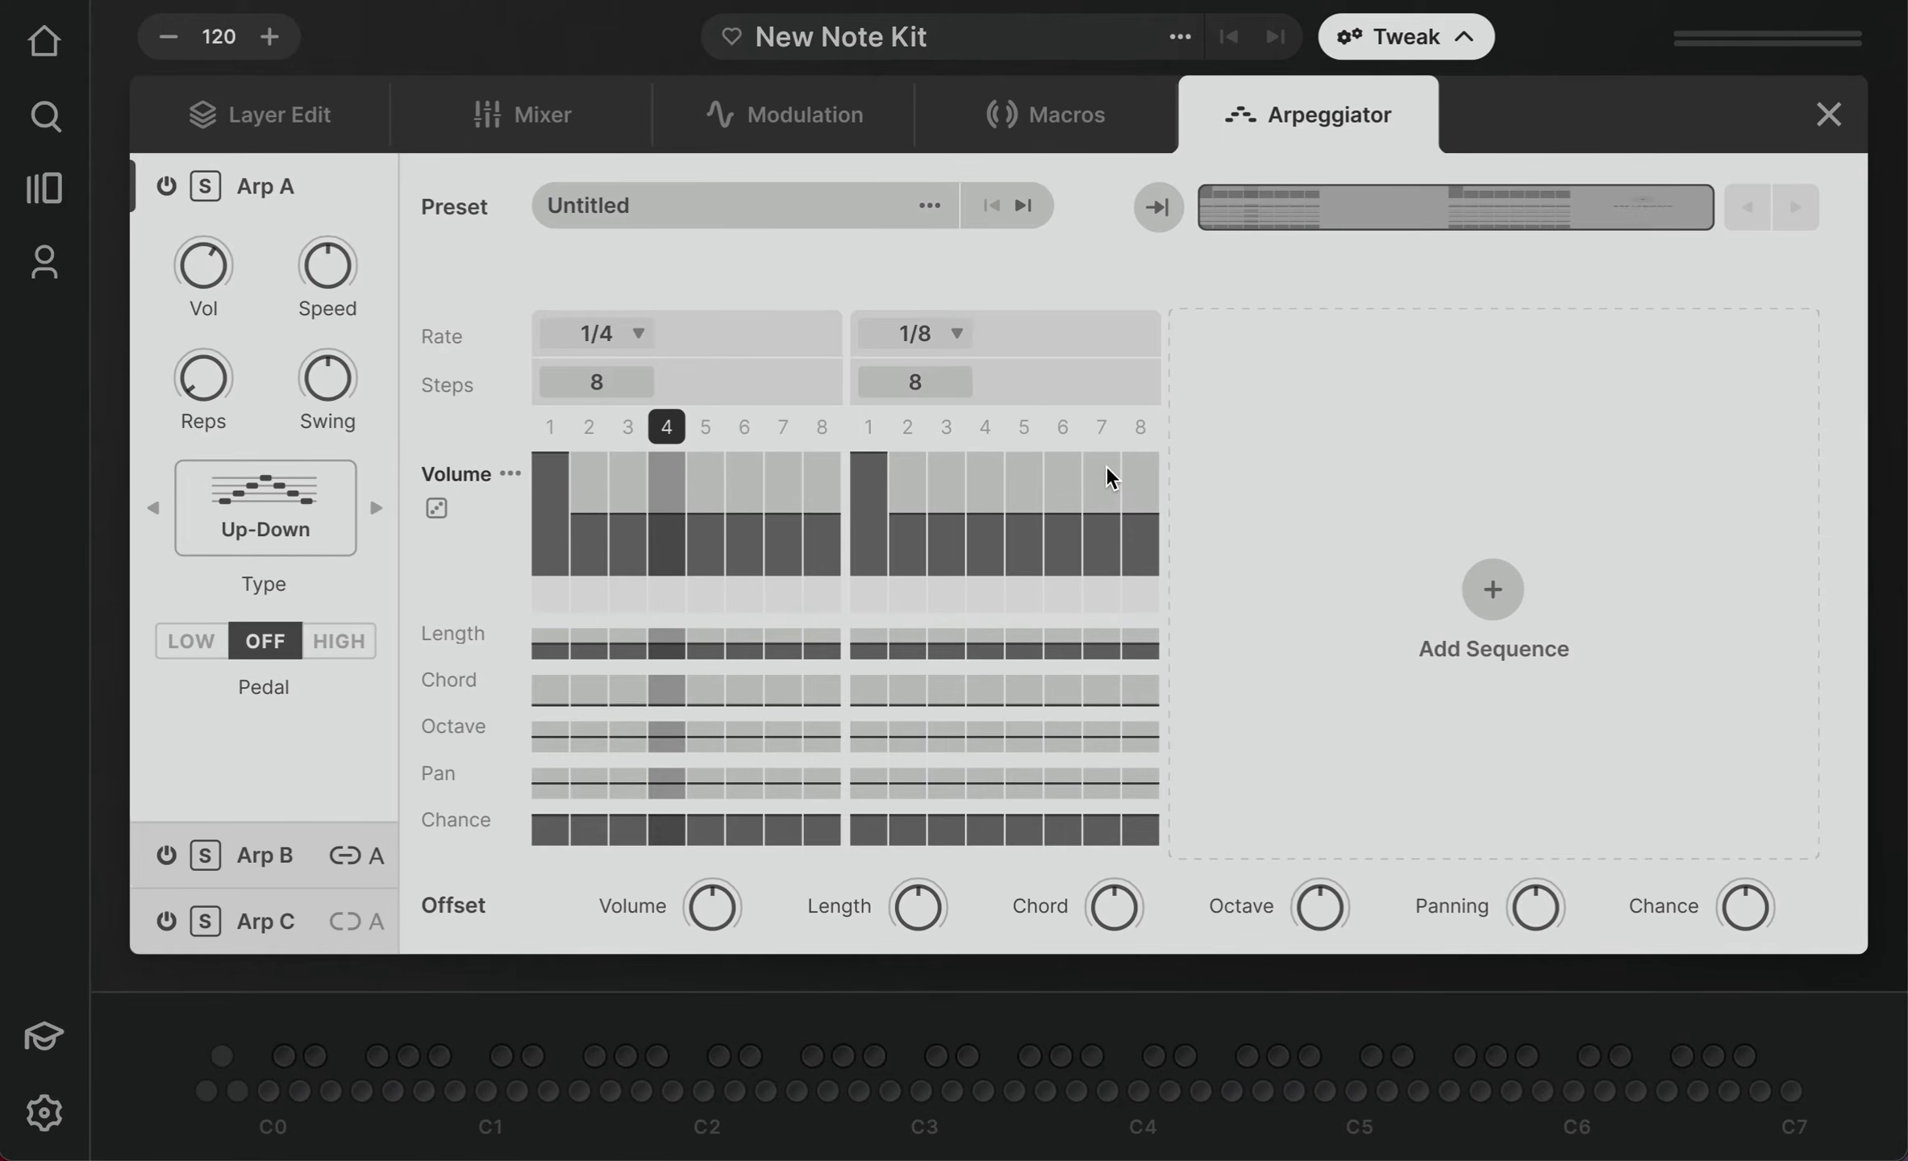
- Randomize the volume and then all lanes of Arp A's second sequence, and delete that sequence
mouse_move(1060, 320)
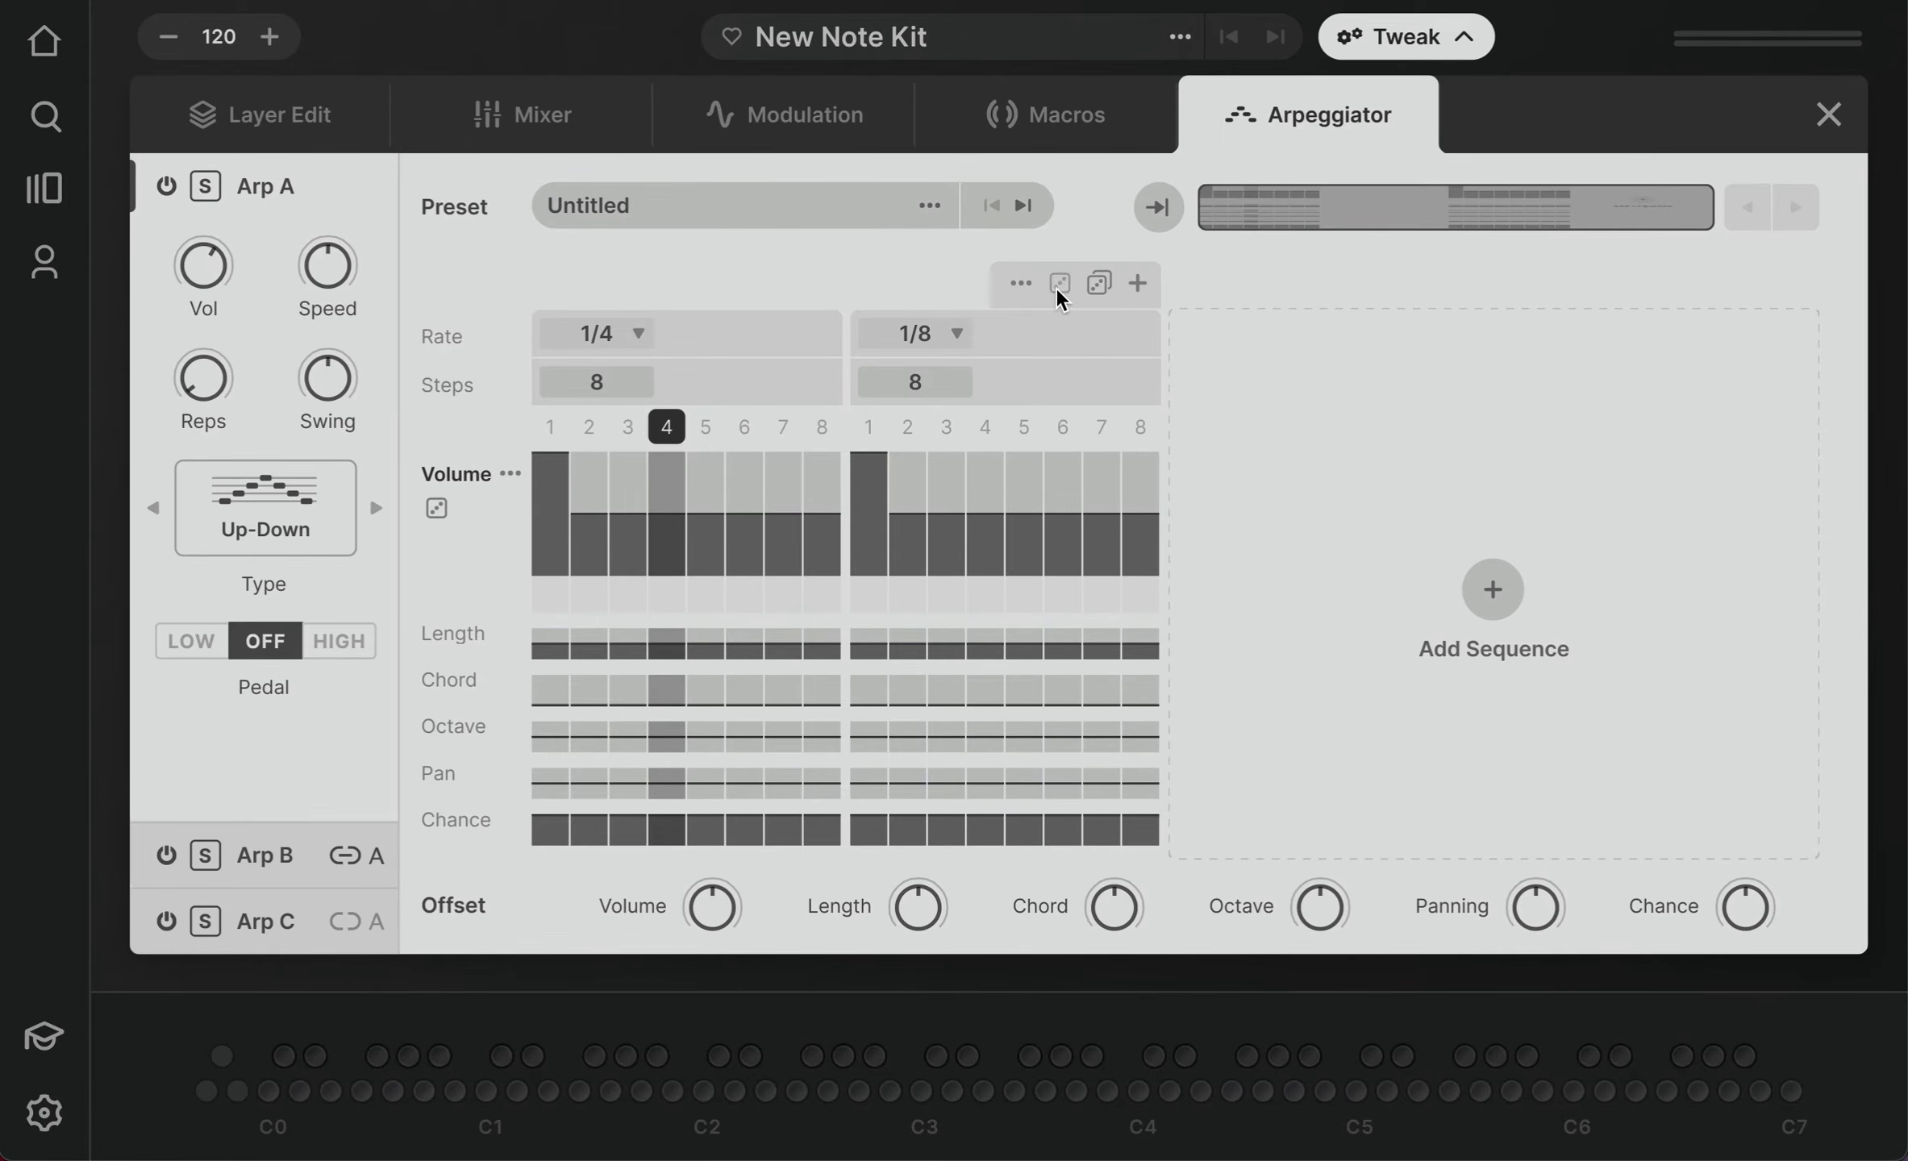
click(1060, 284)
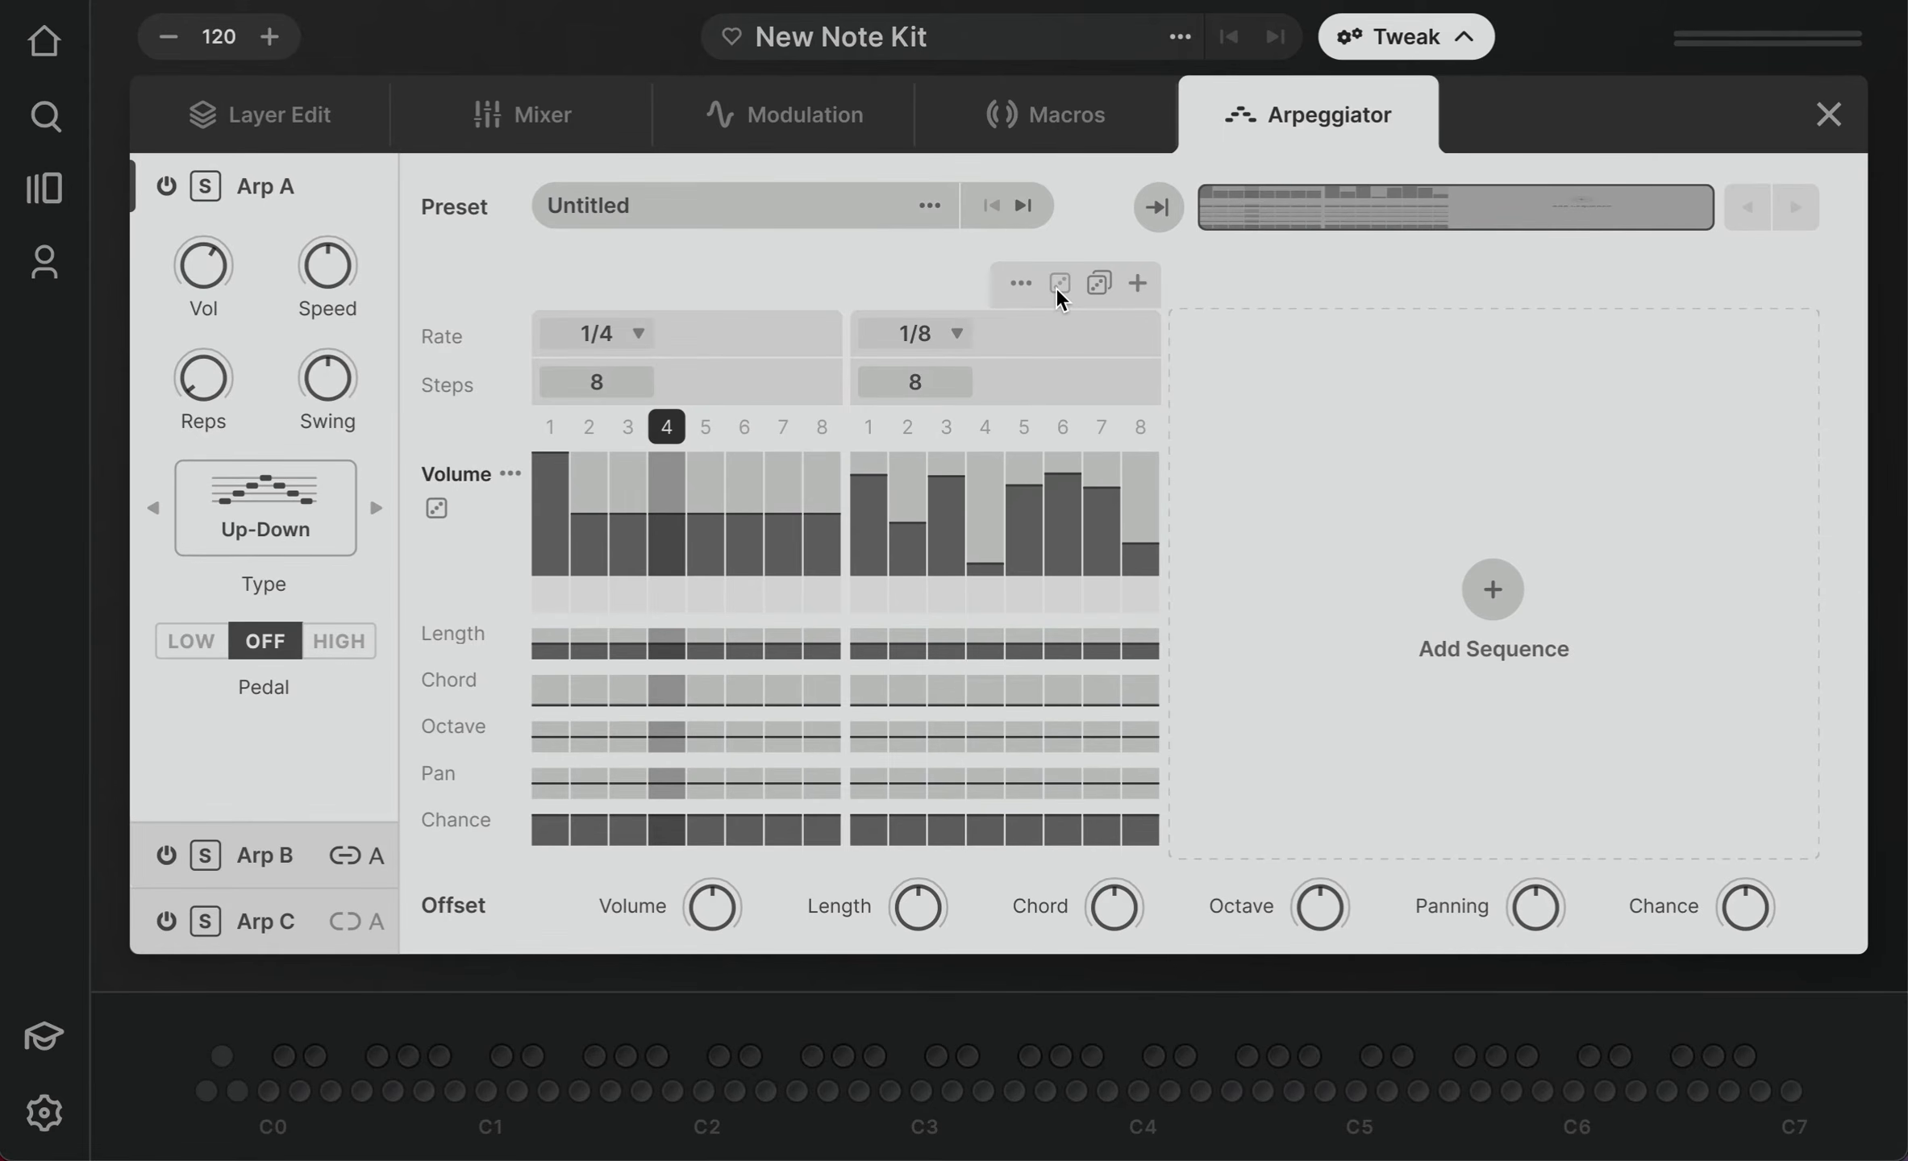
click(1098, 284)
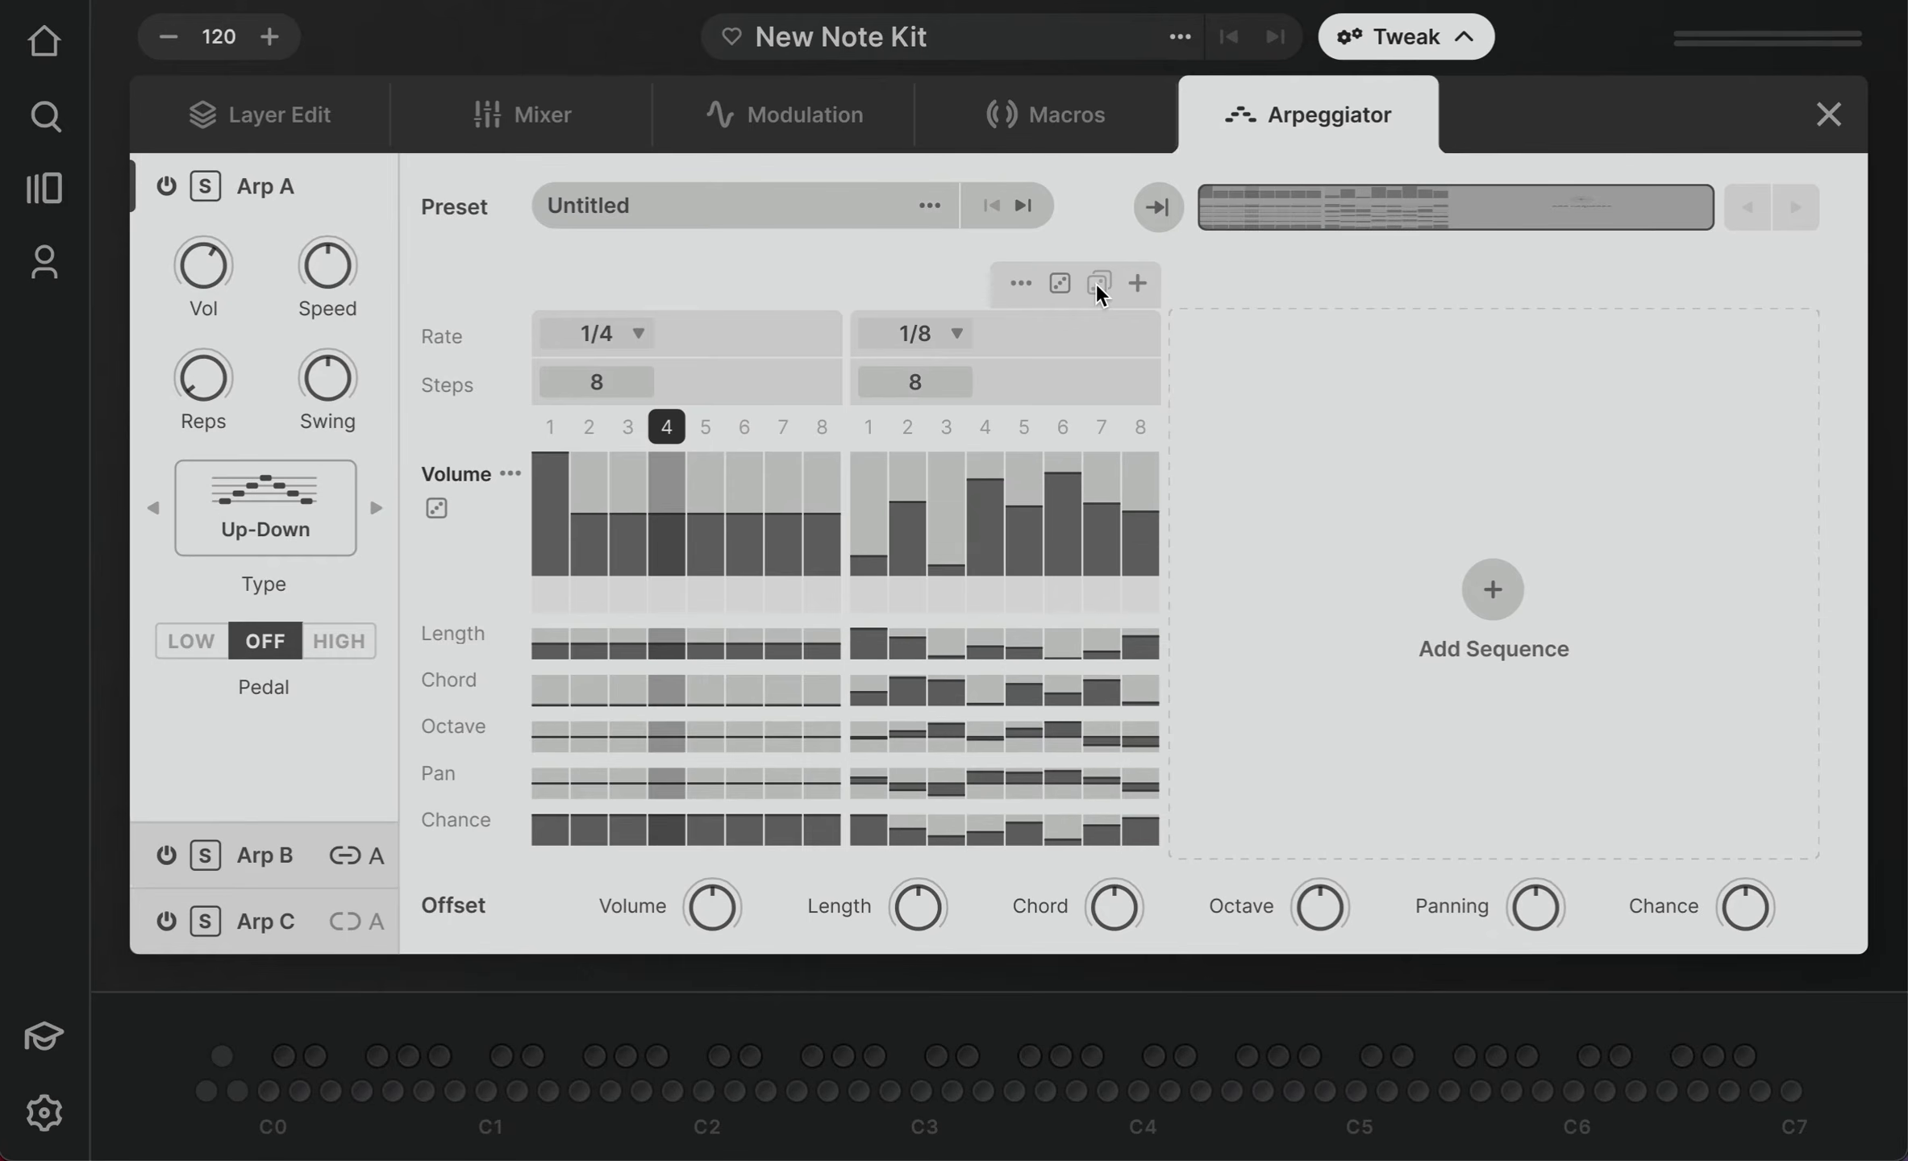
click(1020, 285)
click(1085, 480)
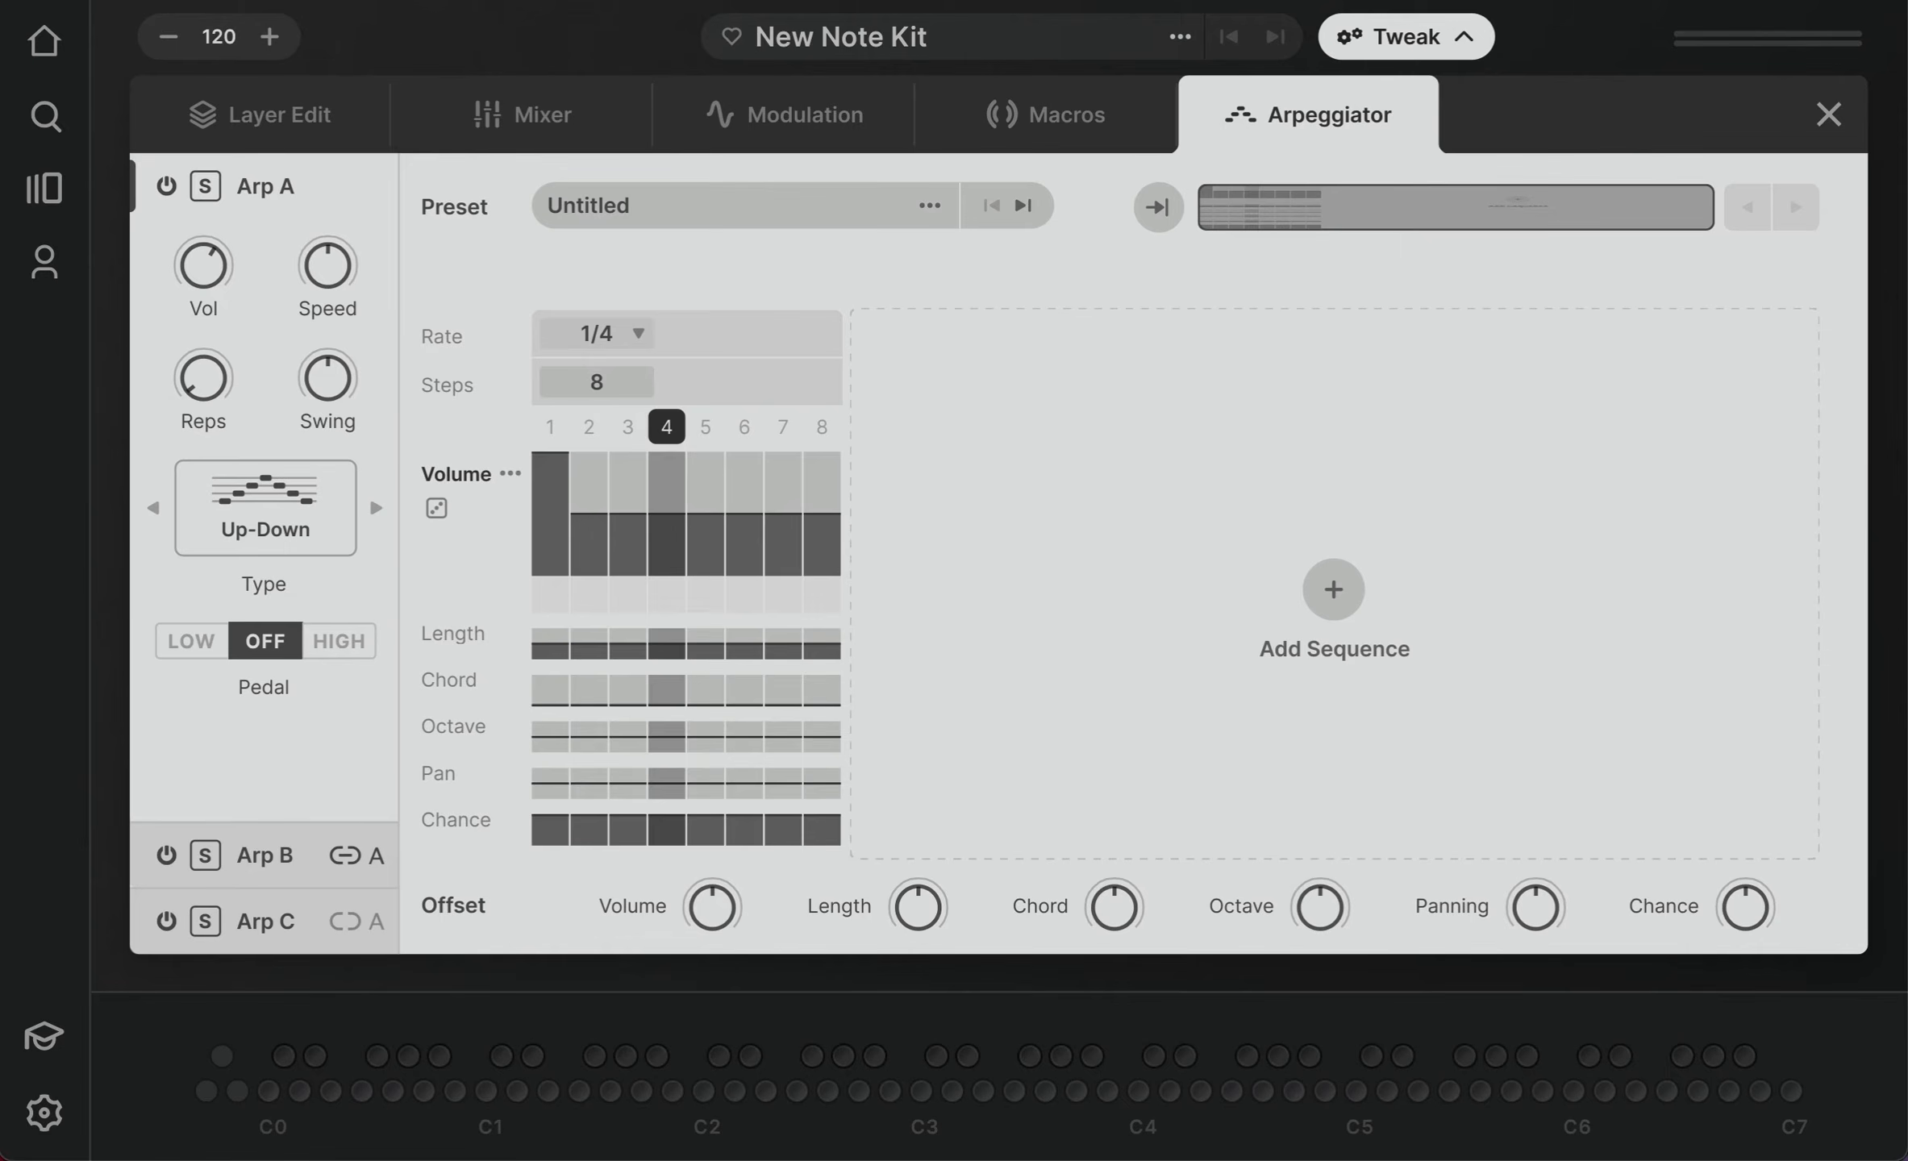
- Look through the Length, Chord and Pan lanes of Arp A's sequence and randomize the Pan lane
click(482, 635)
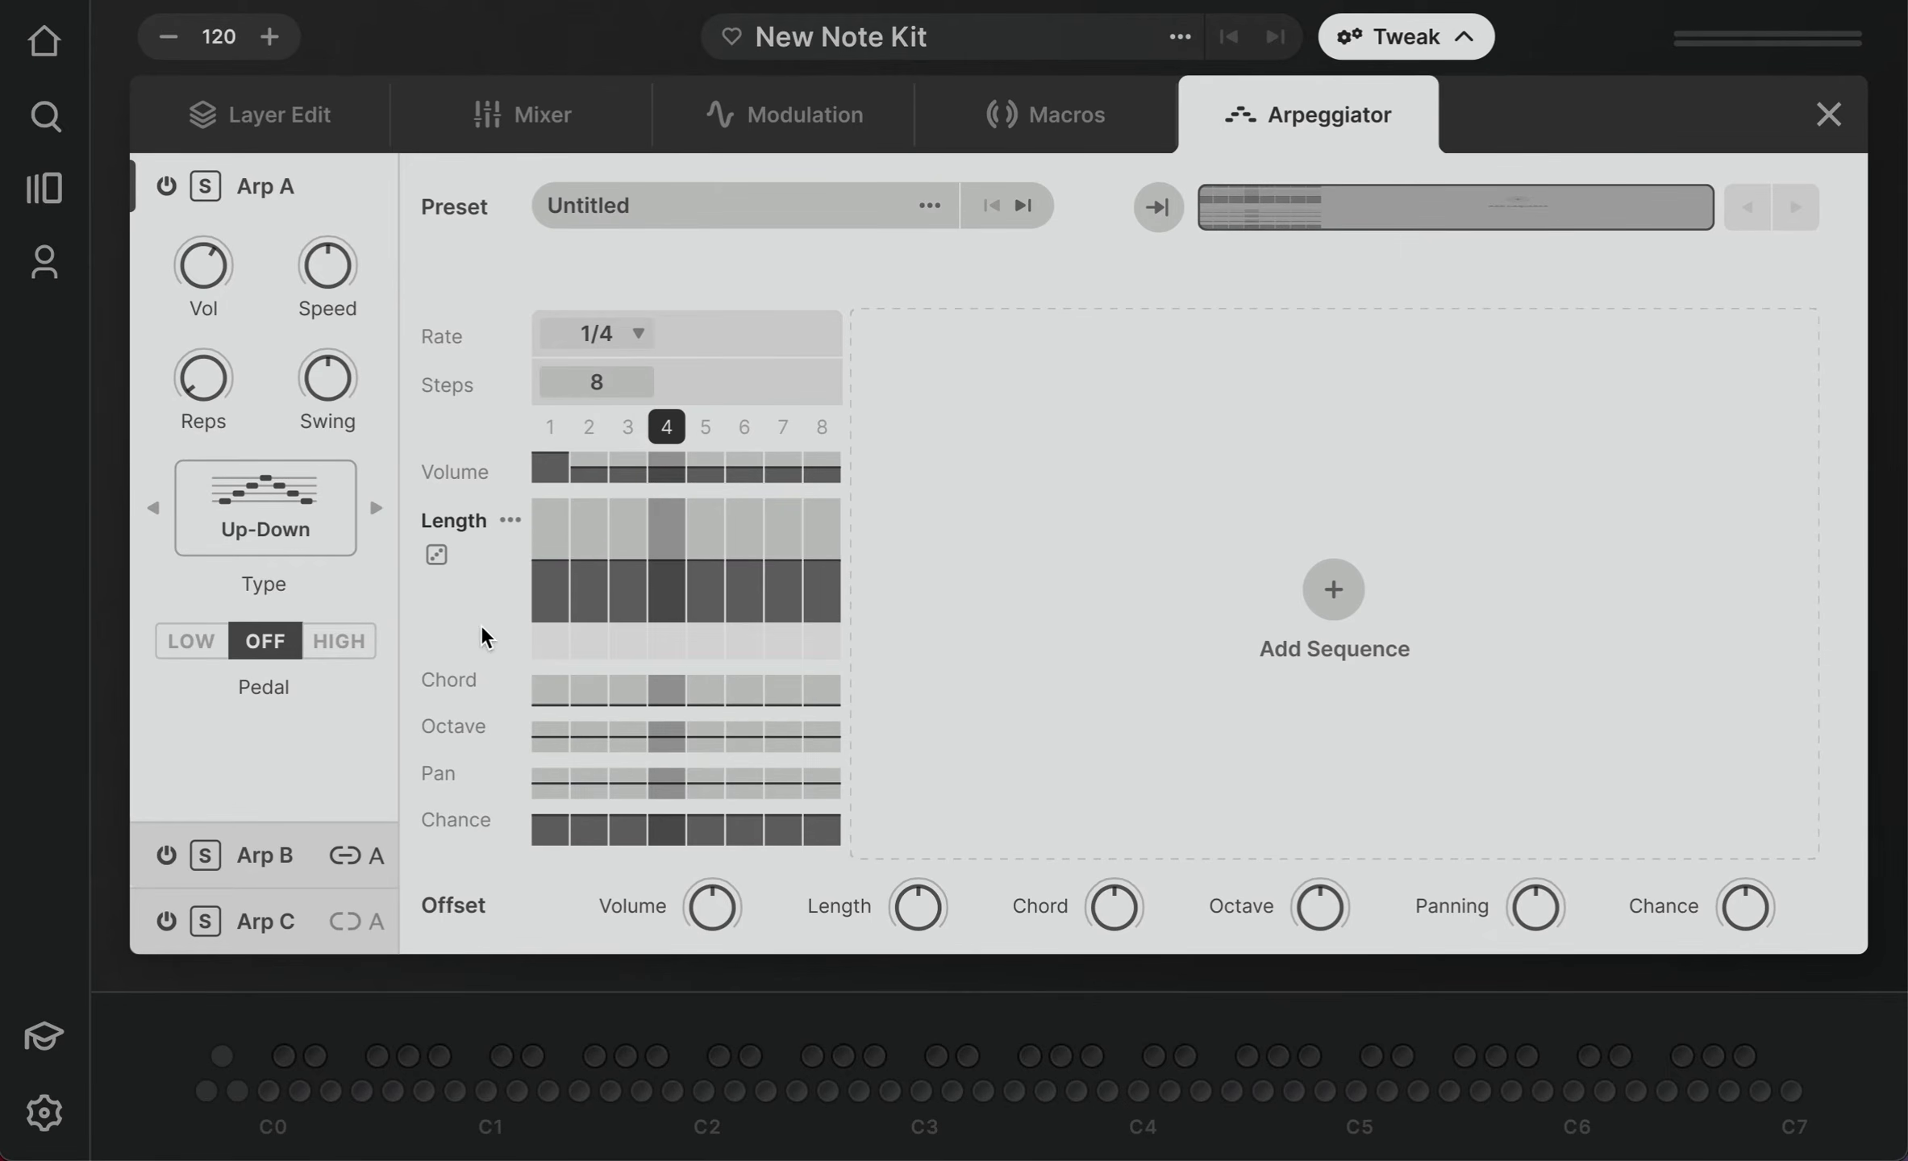
click(478, 683)
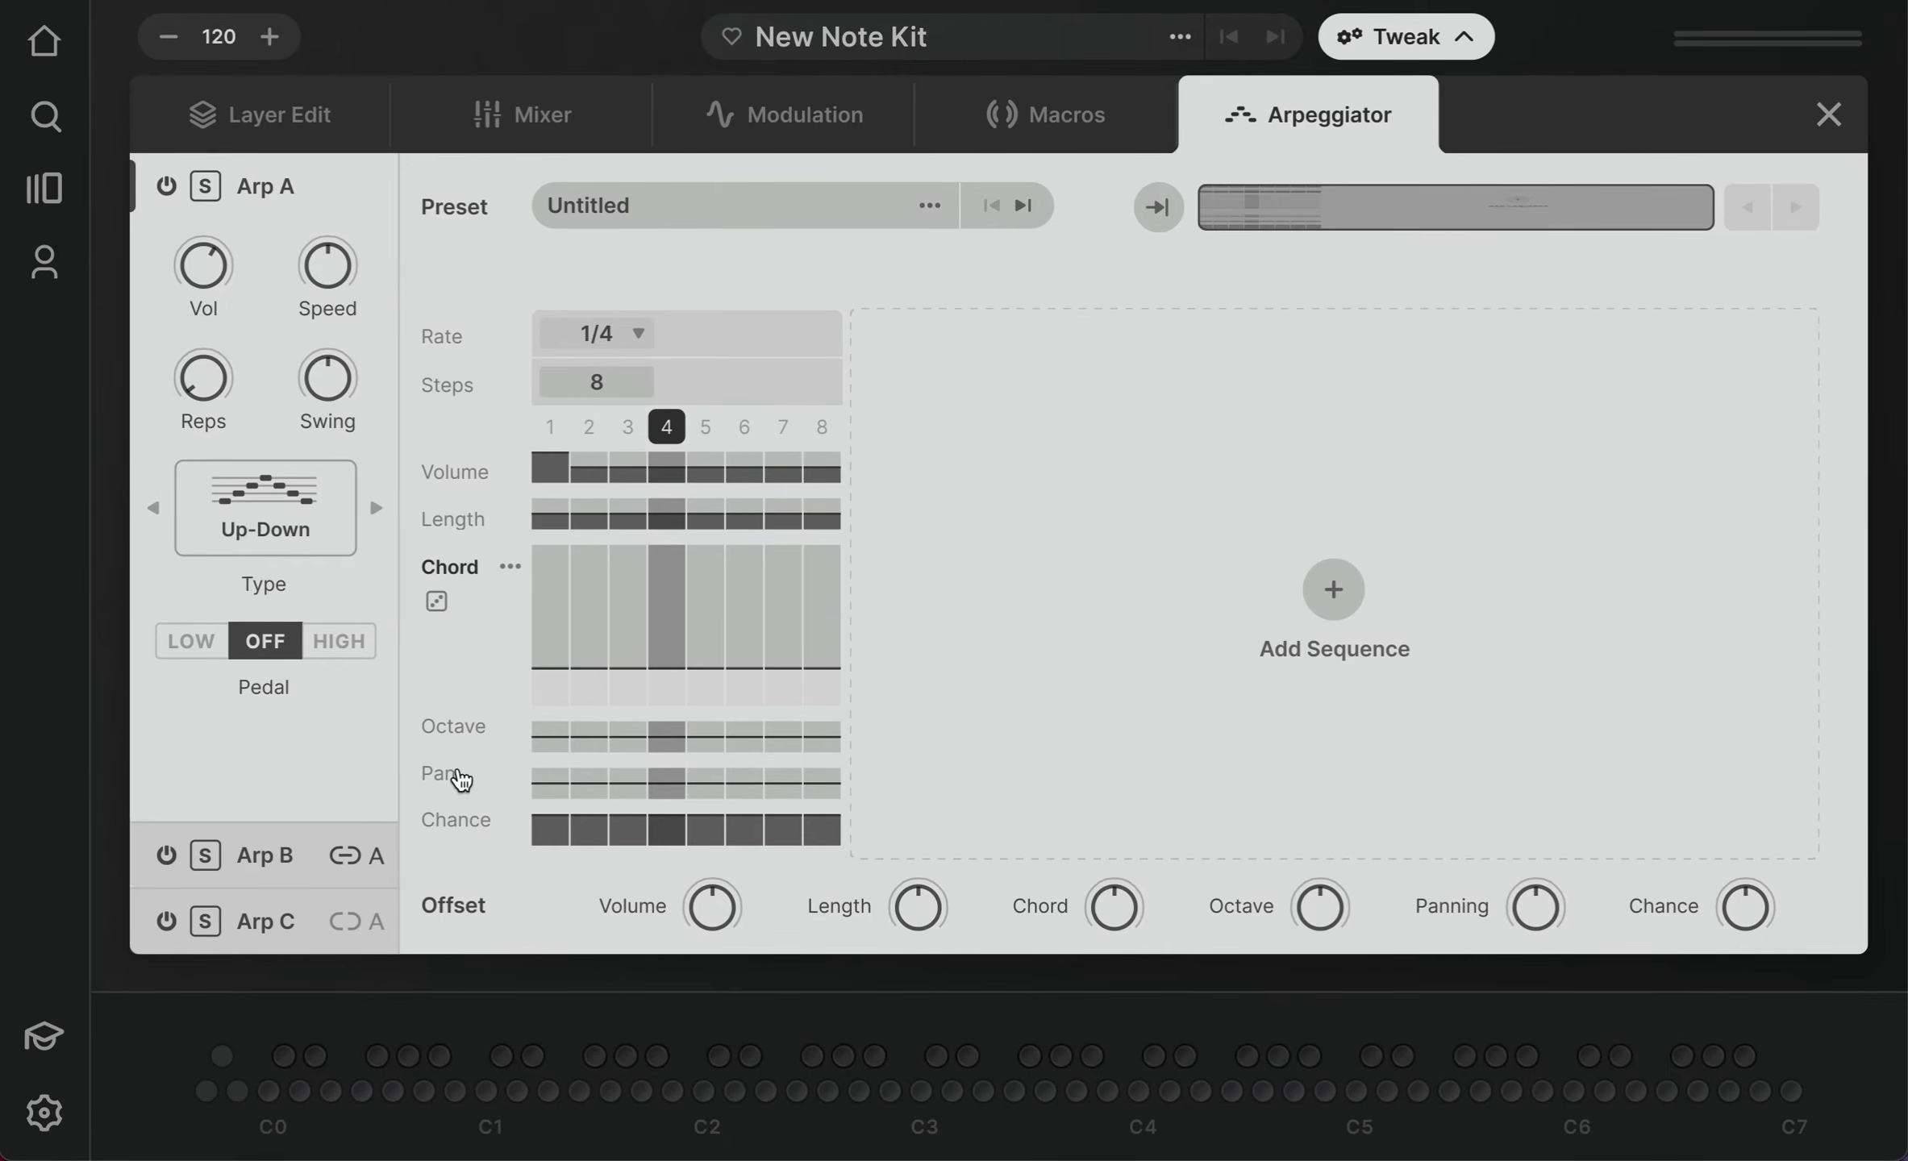
click(458, 776)
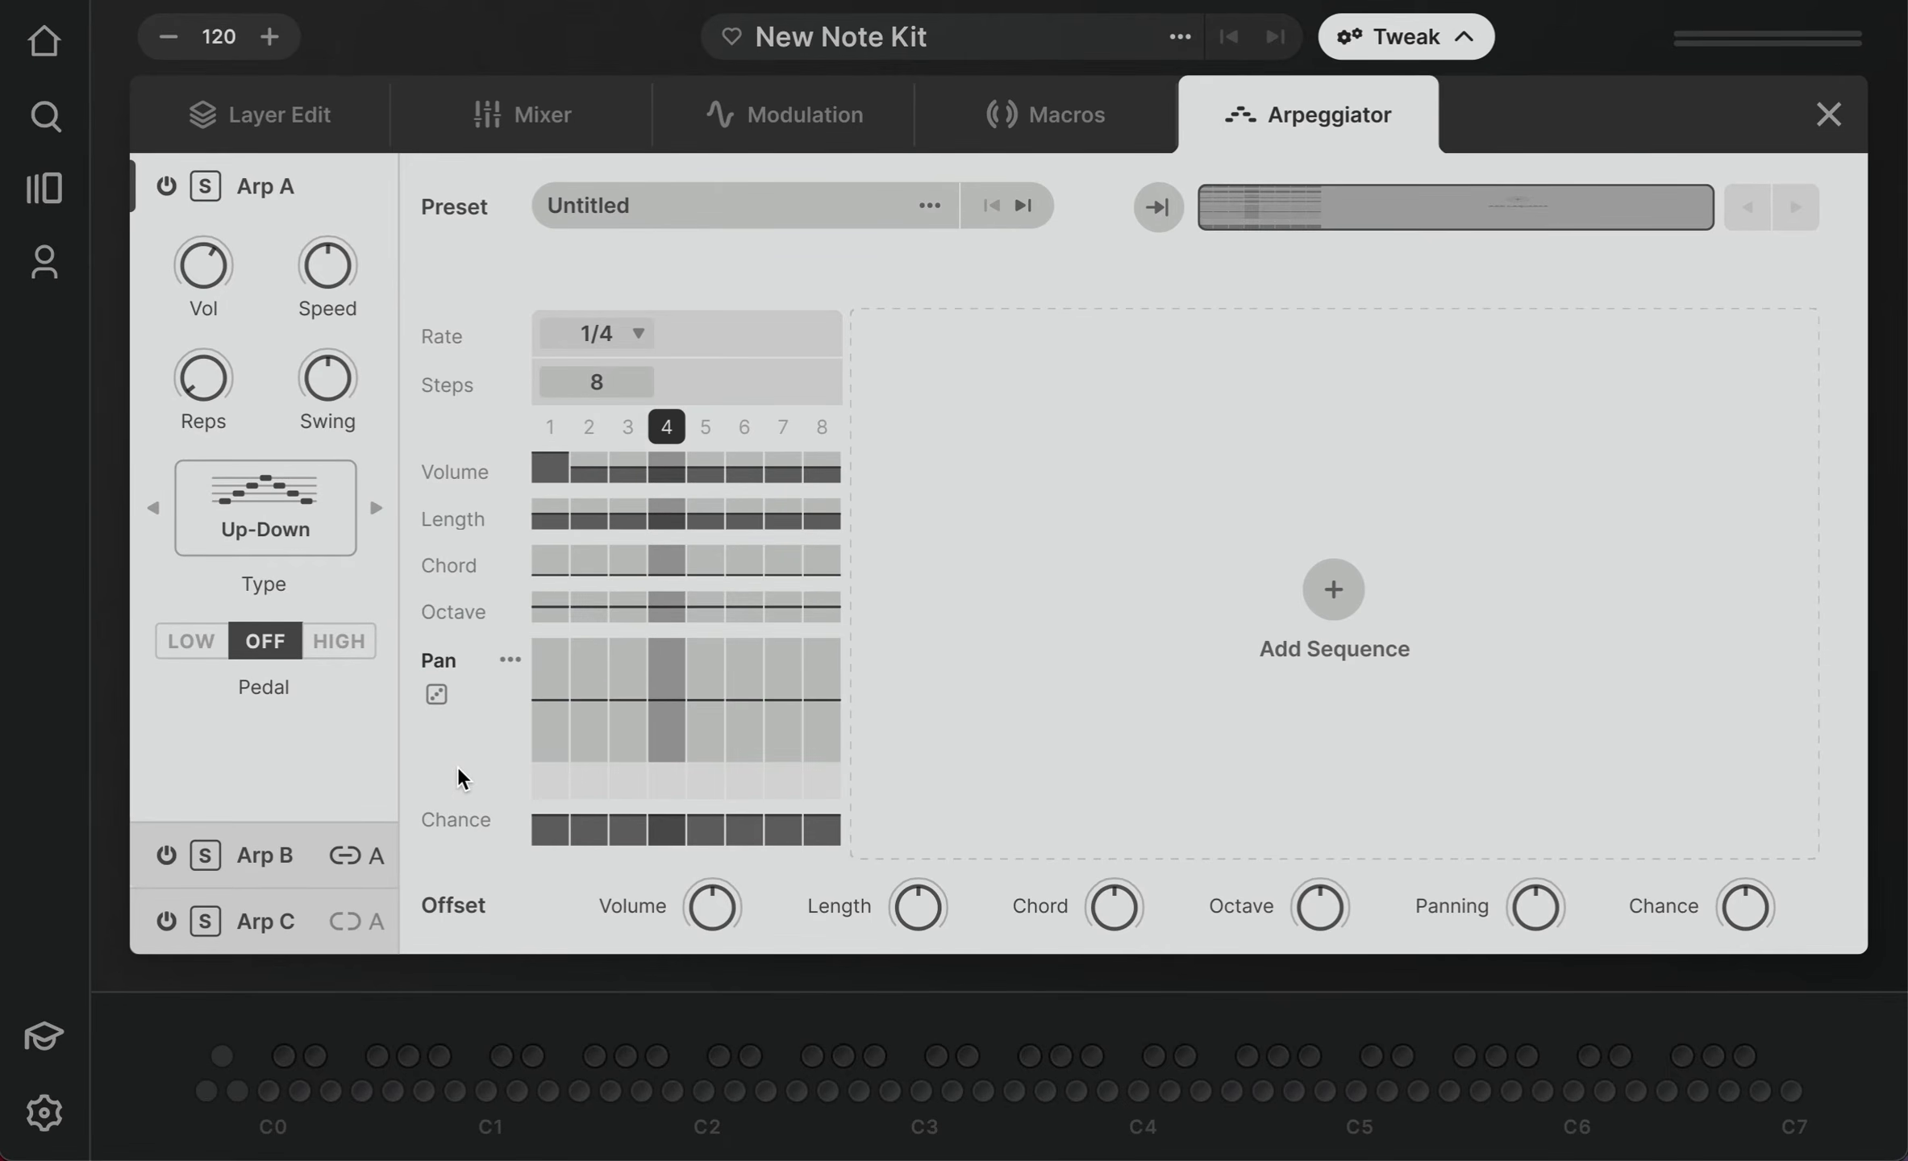
click(512, 645)
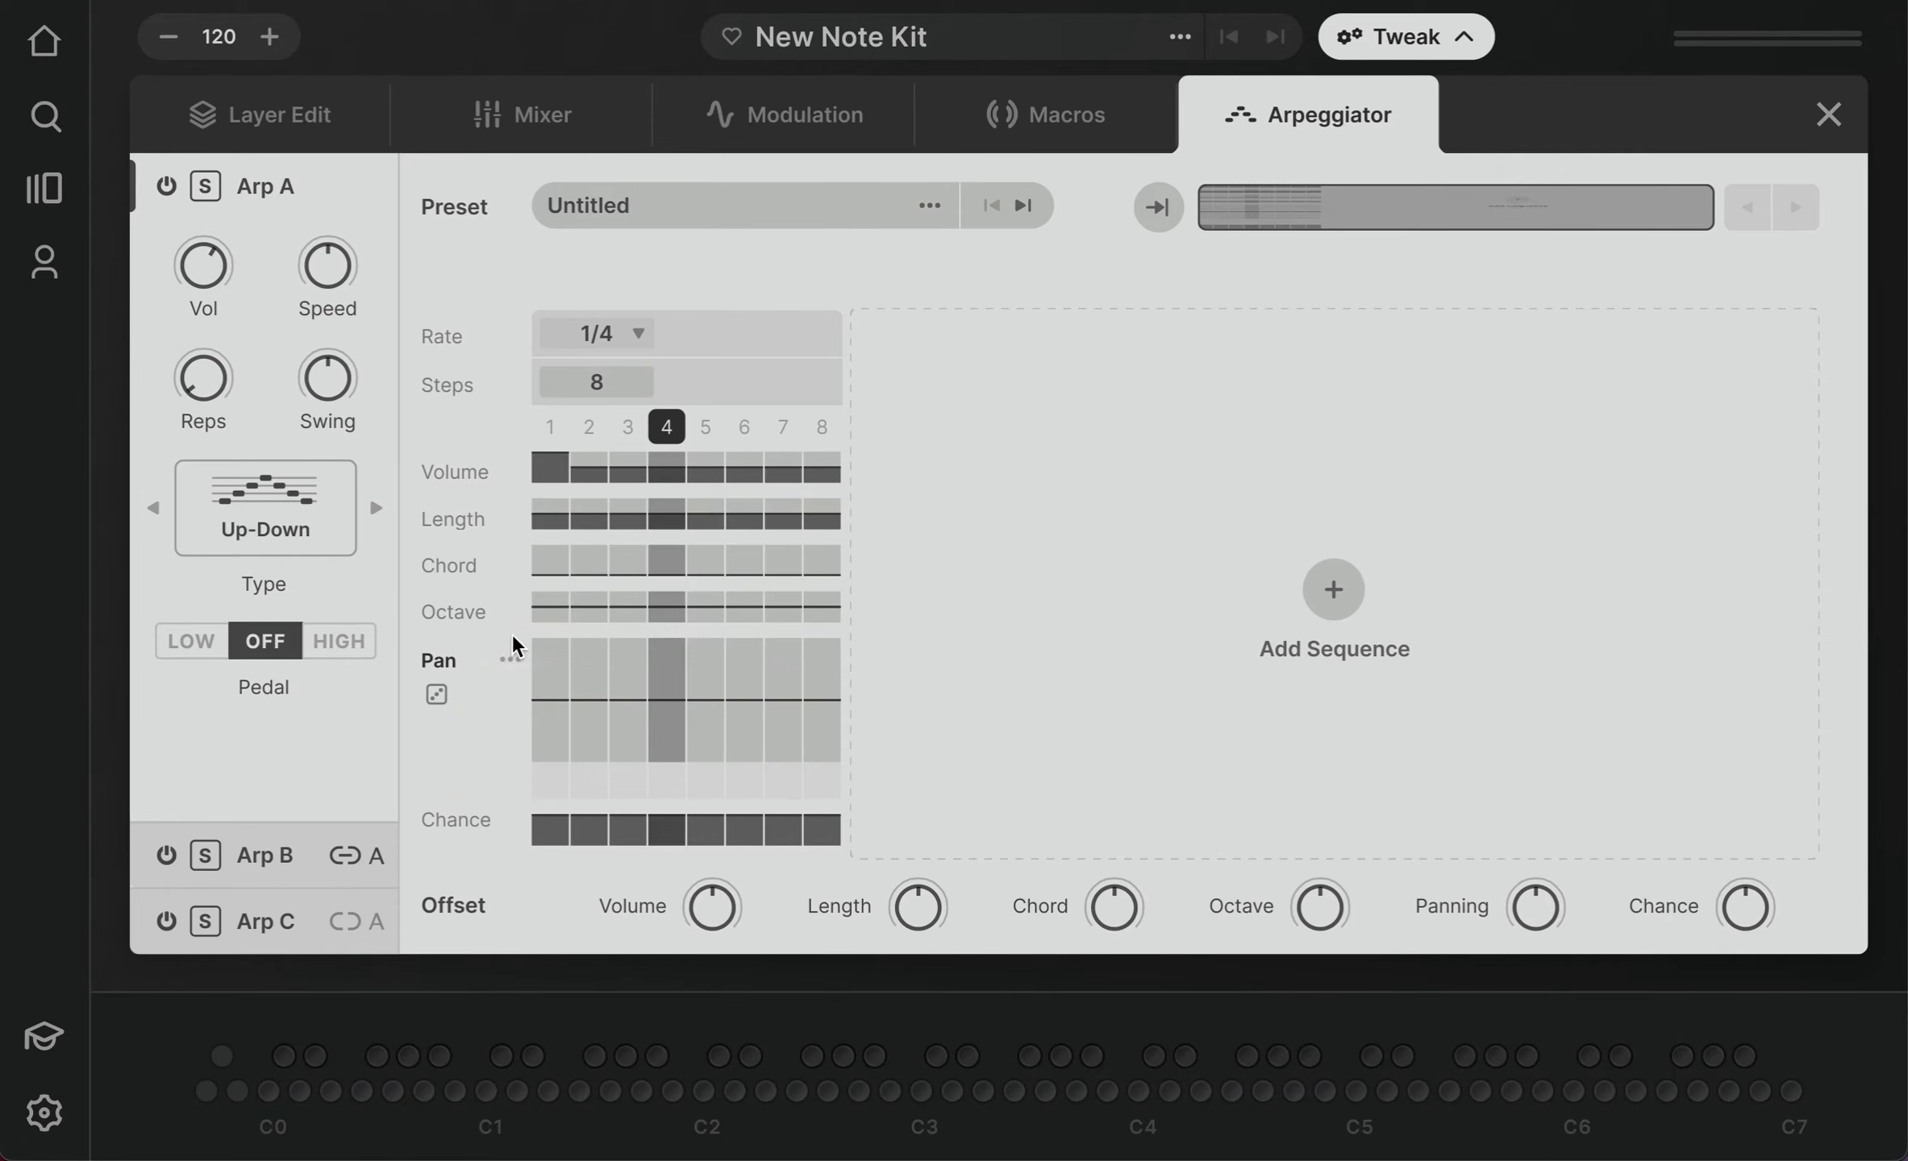
click(439, 694)
- Reshape the Volume lane of Arp A's sequence, lowering steps 2, 6 and 7 and raising step 3 to full
click(482, 474)
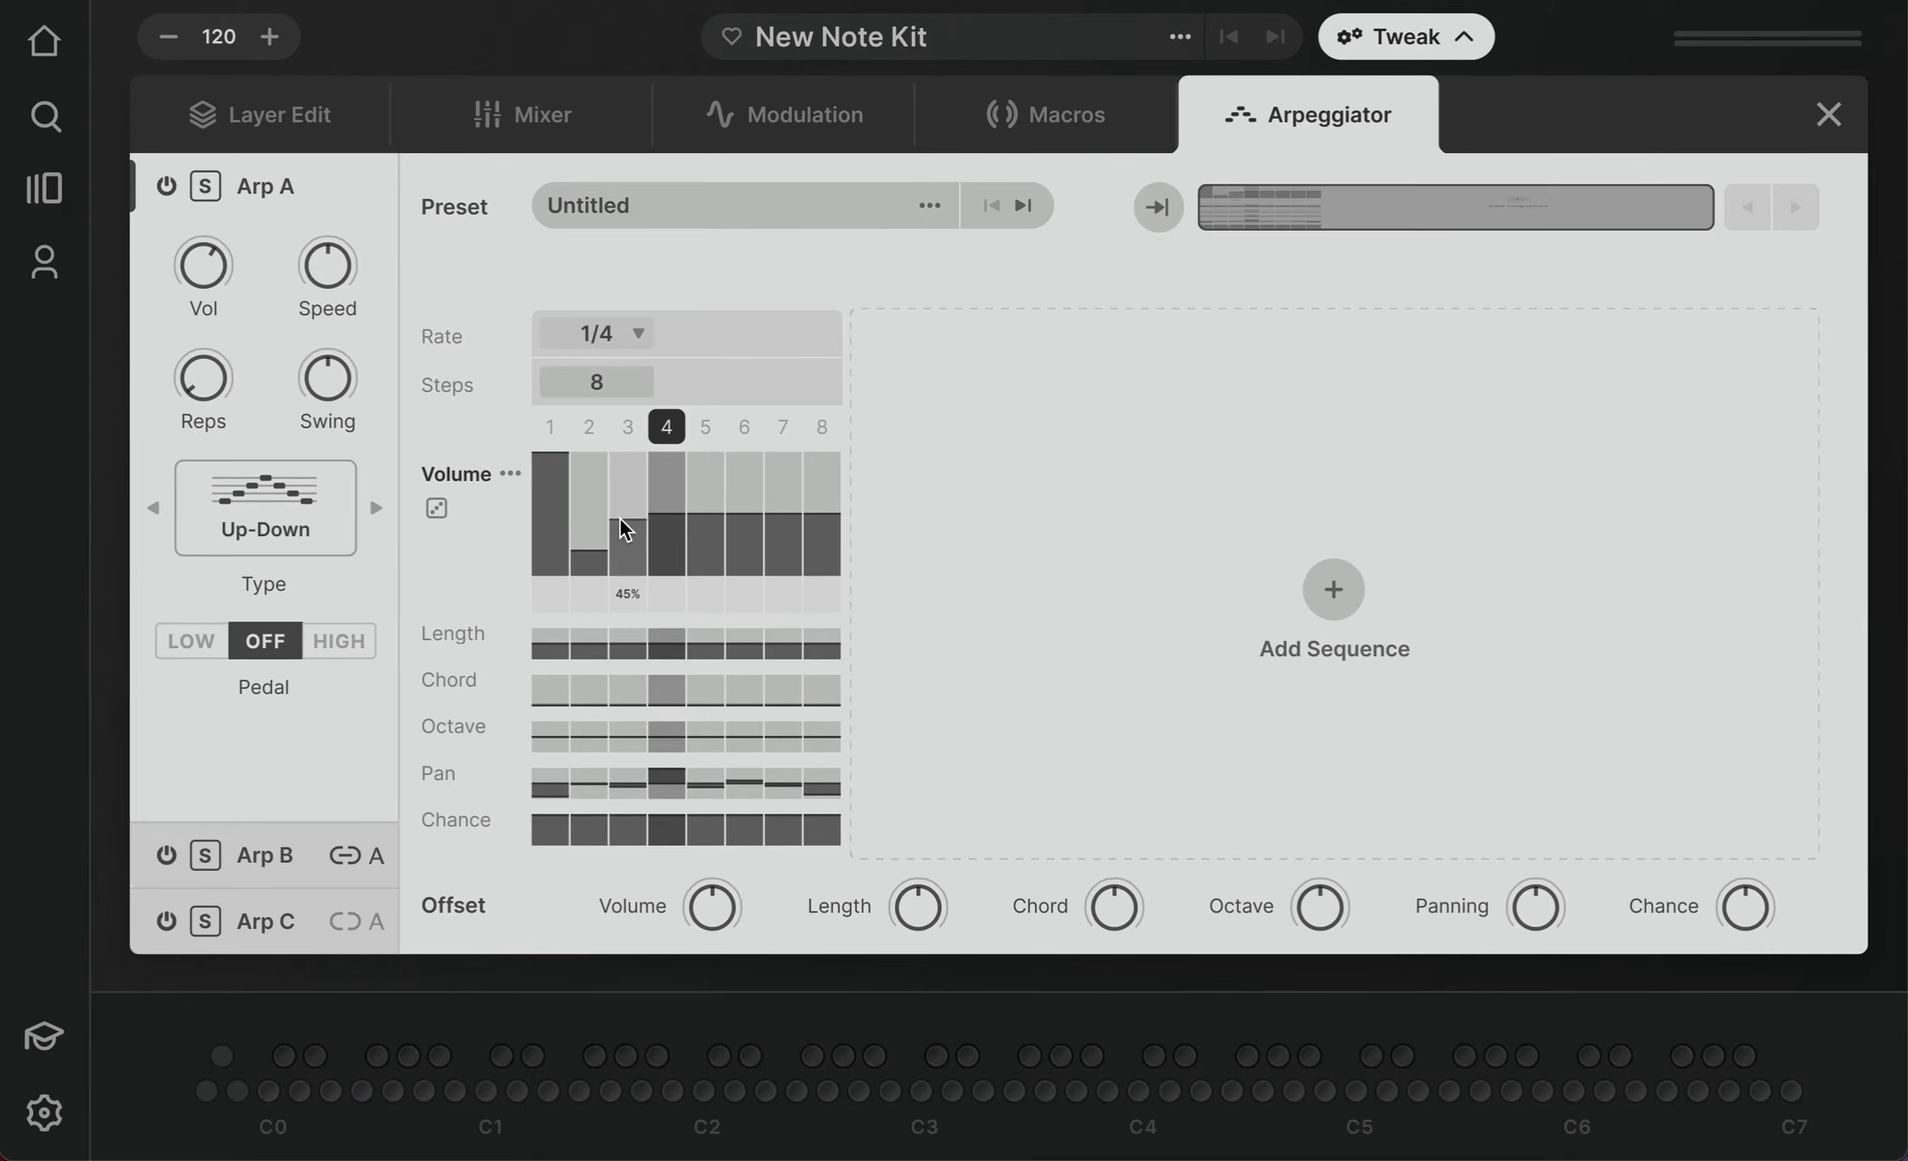
drag(619, 517, 624, 459)
click(730, 519)
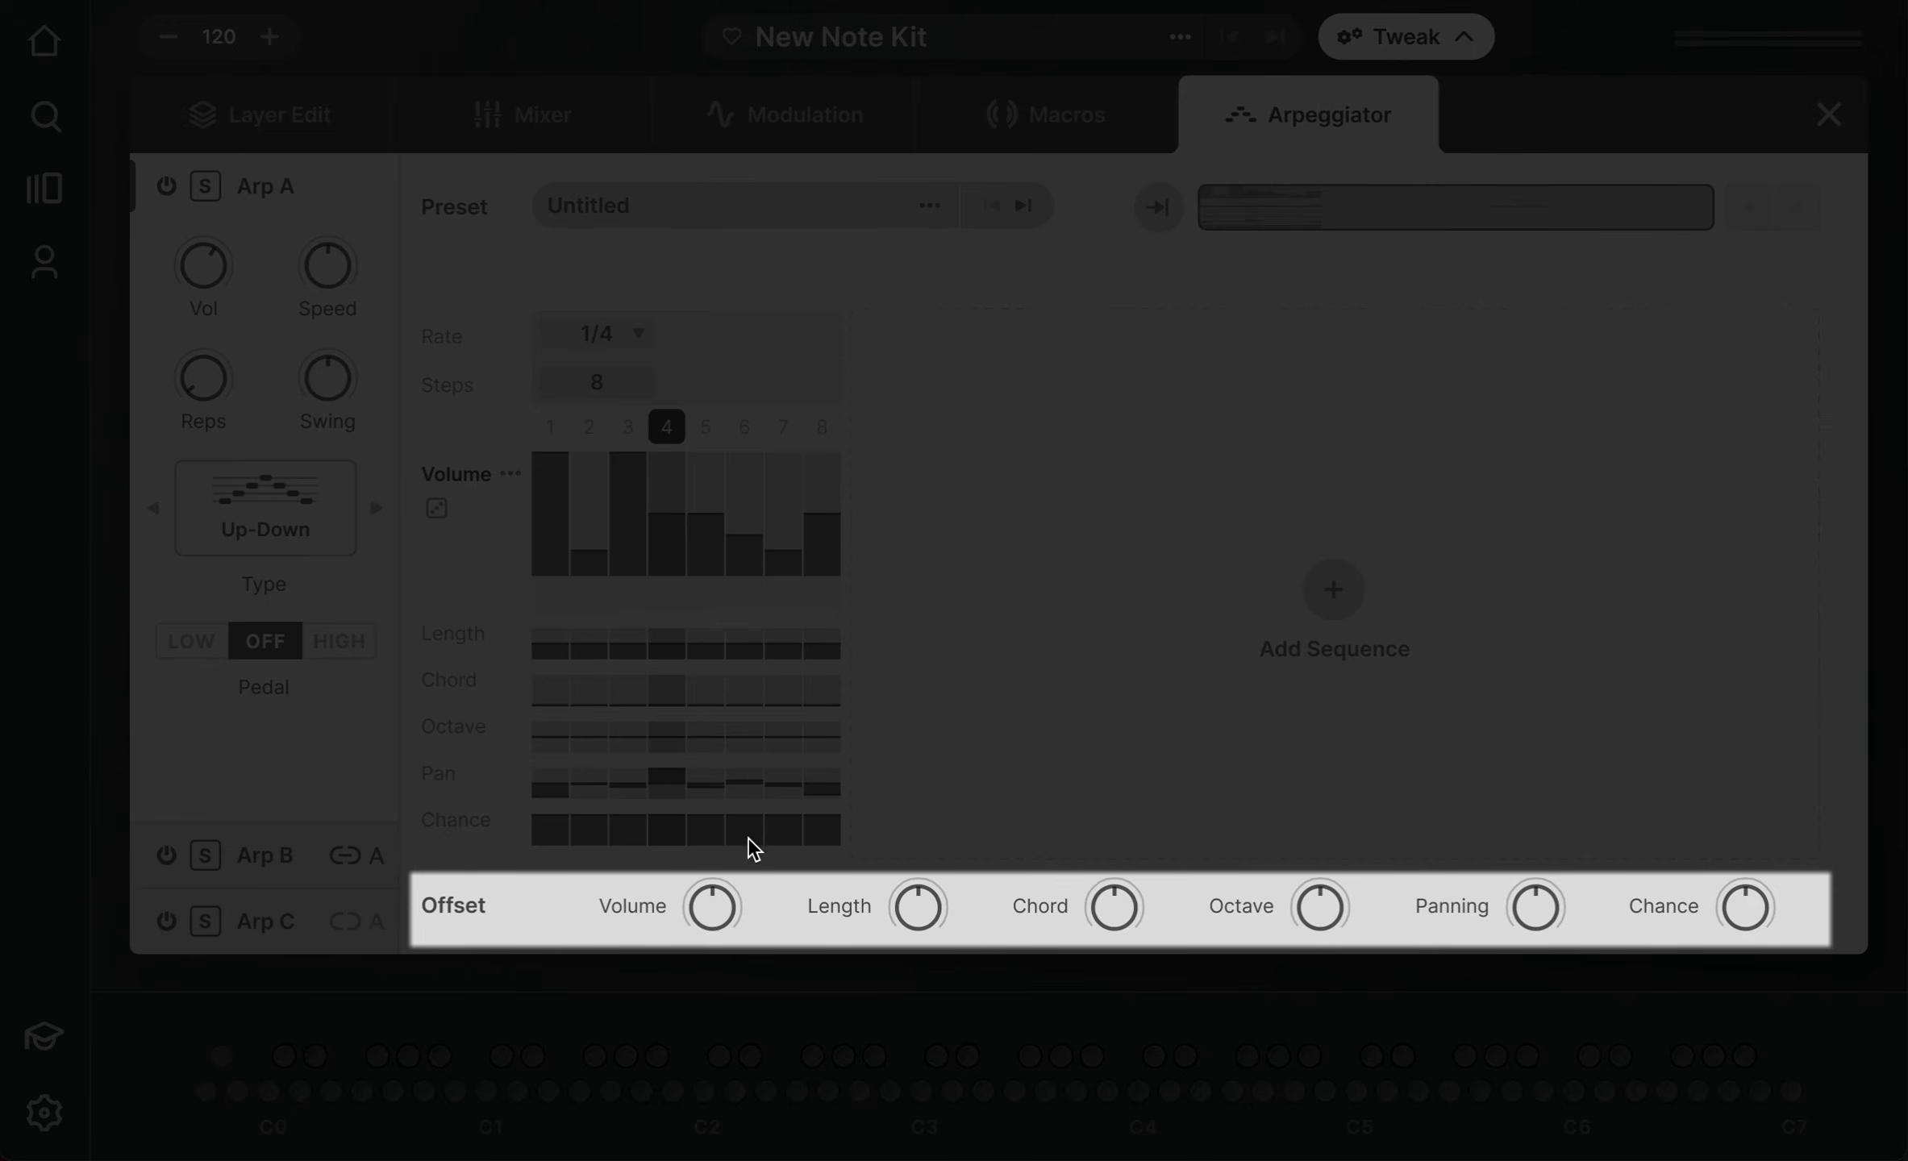
- Try a different Volume offset for Arp A and reset it to its default
mouse_move(712, 911)
mouse_move(712, 911)
mouse_down()
mouse_move(694, 969)
mouse_move(714, 911)
mouse_up()
double_click(714, 911)
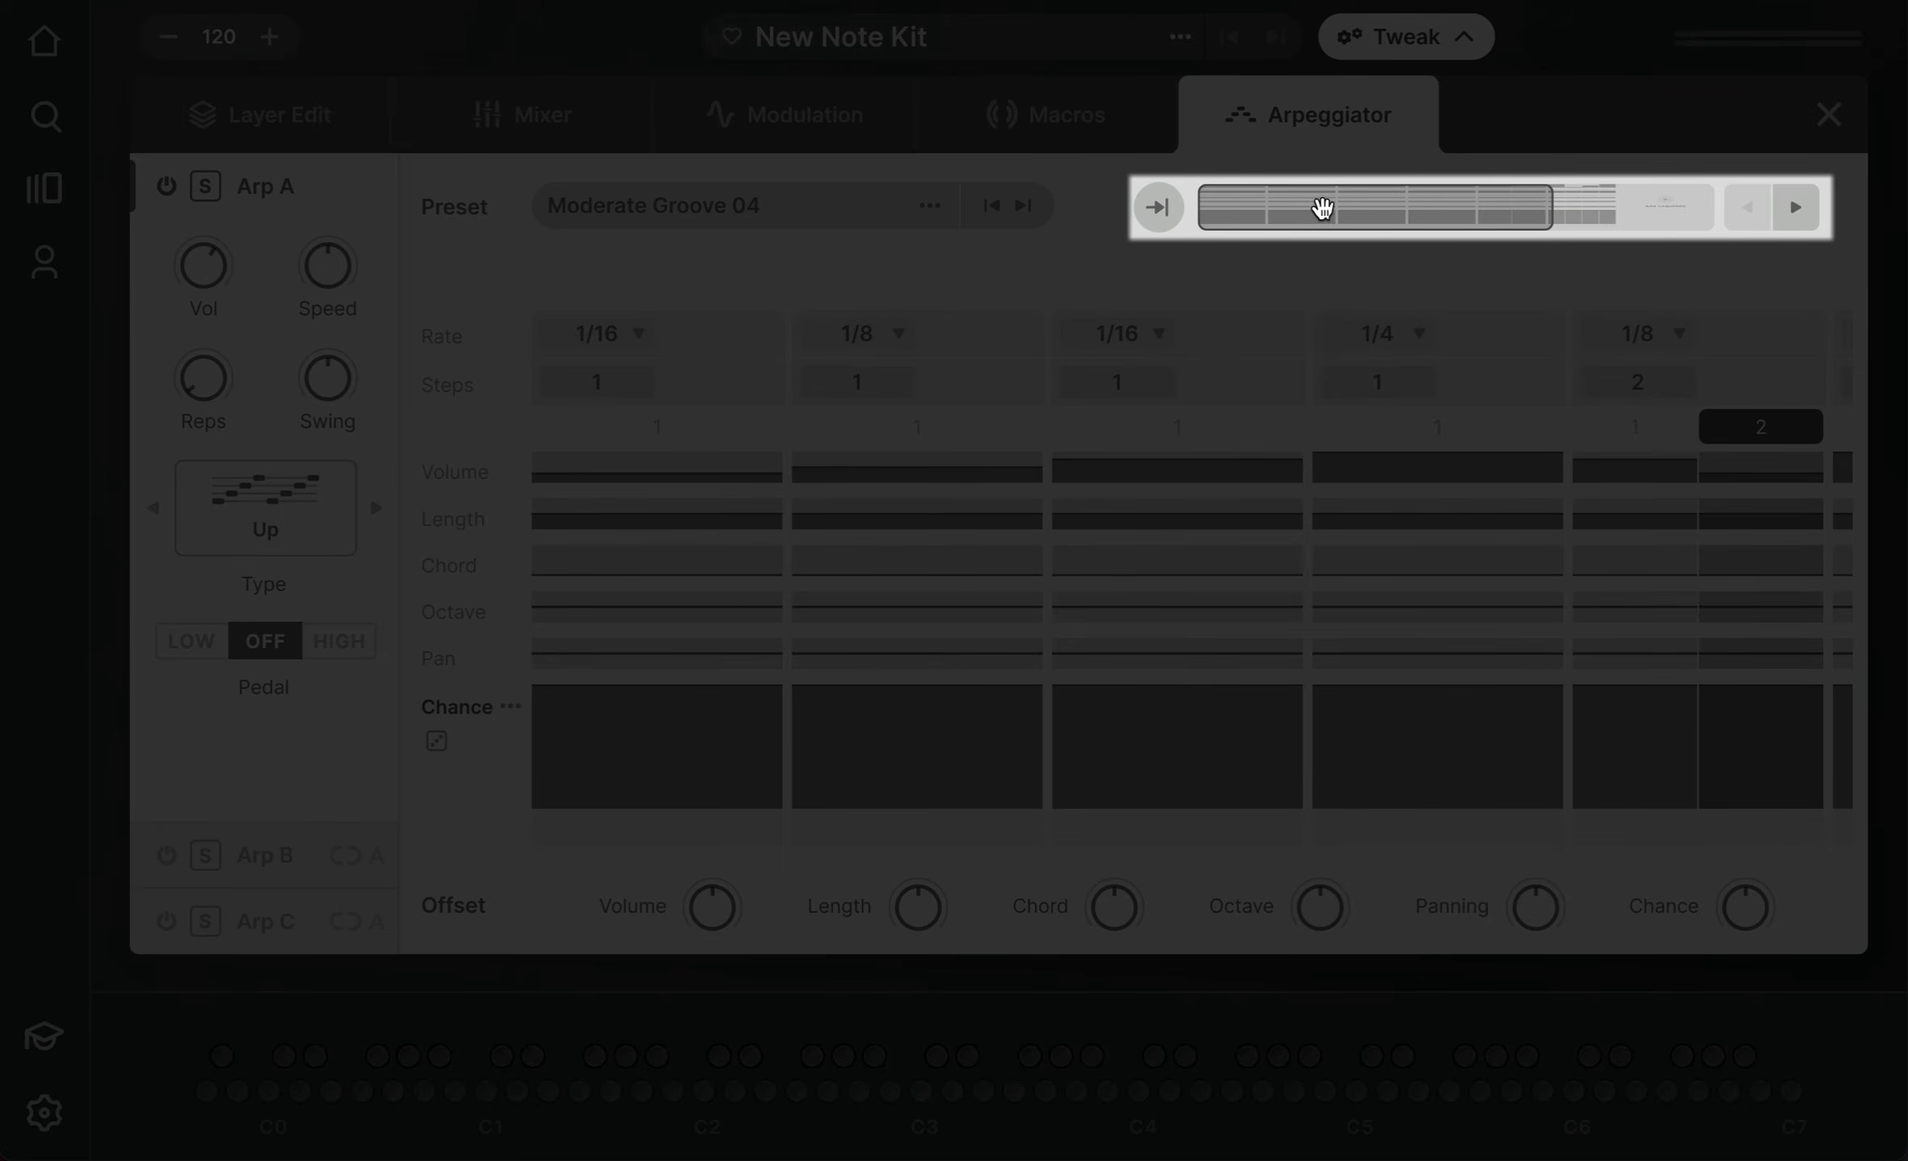
- Browse the sequences of the Moderate Groove 04 preset and switch Arp A to the following preset
mouse_move(1348, 208)
mouse_down()
mouse_move(1546, 225)
mouse_move(1346, 217)
mouse_up()
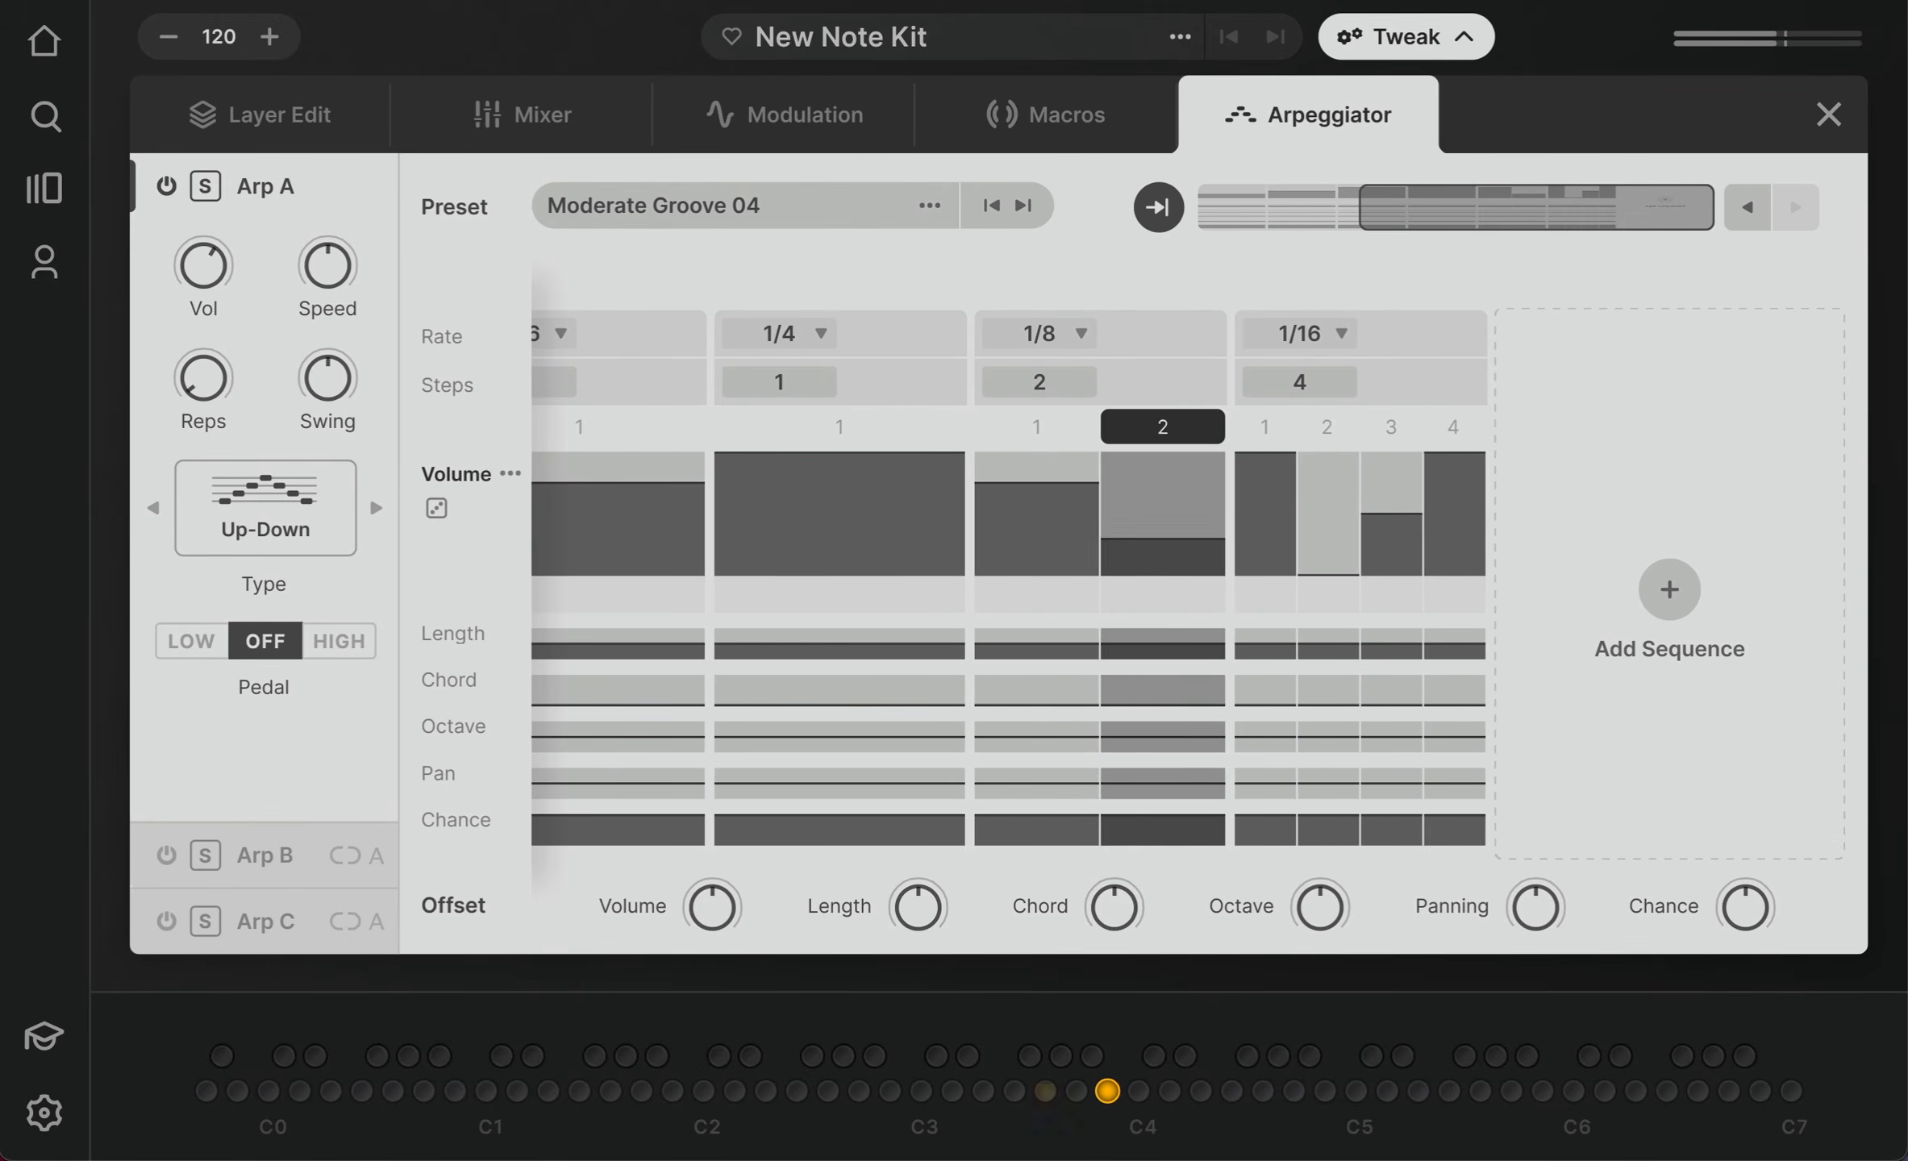
click(1022, 205)
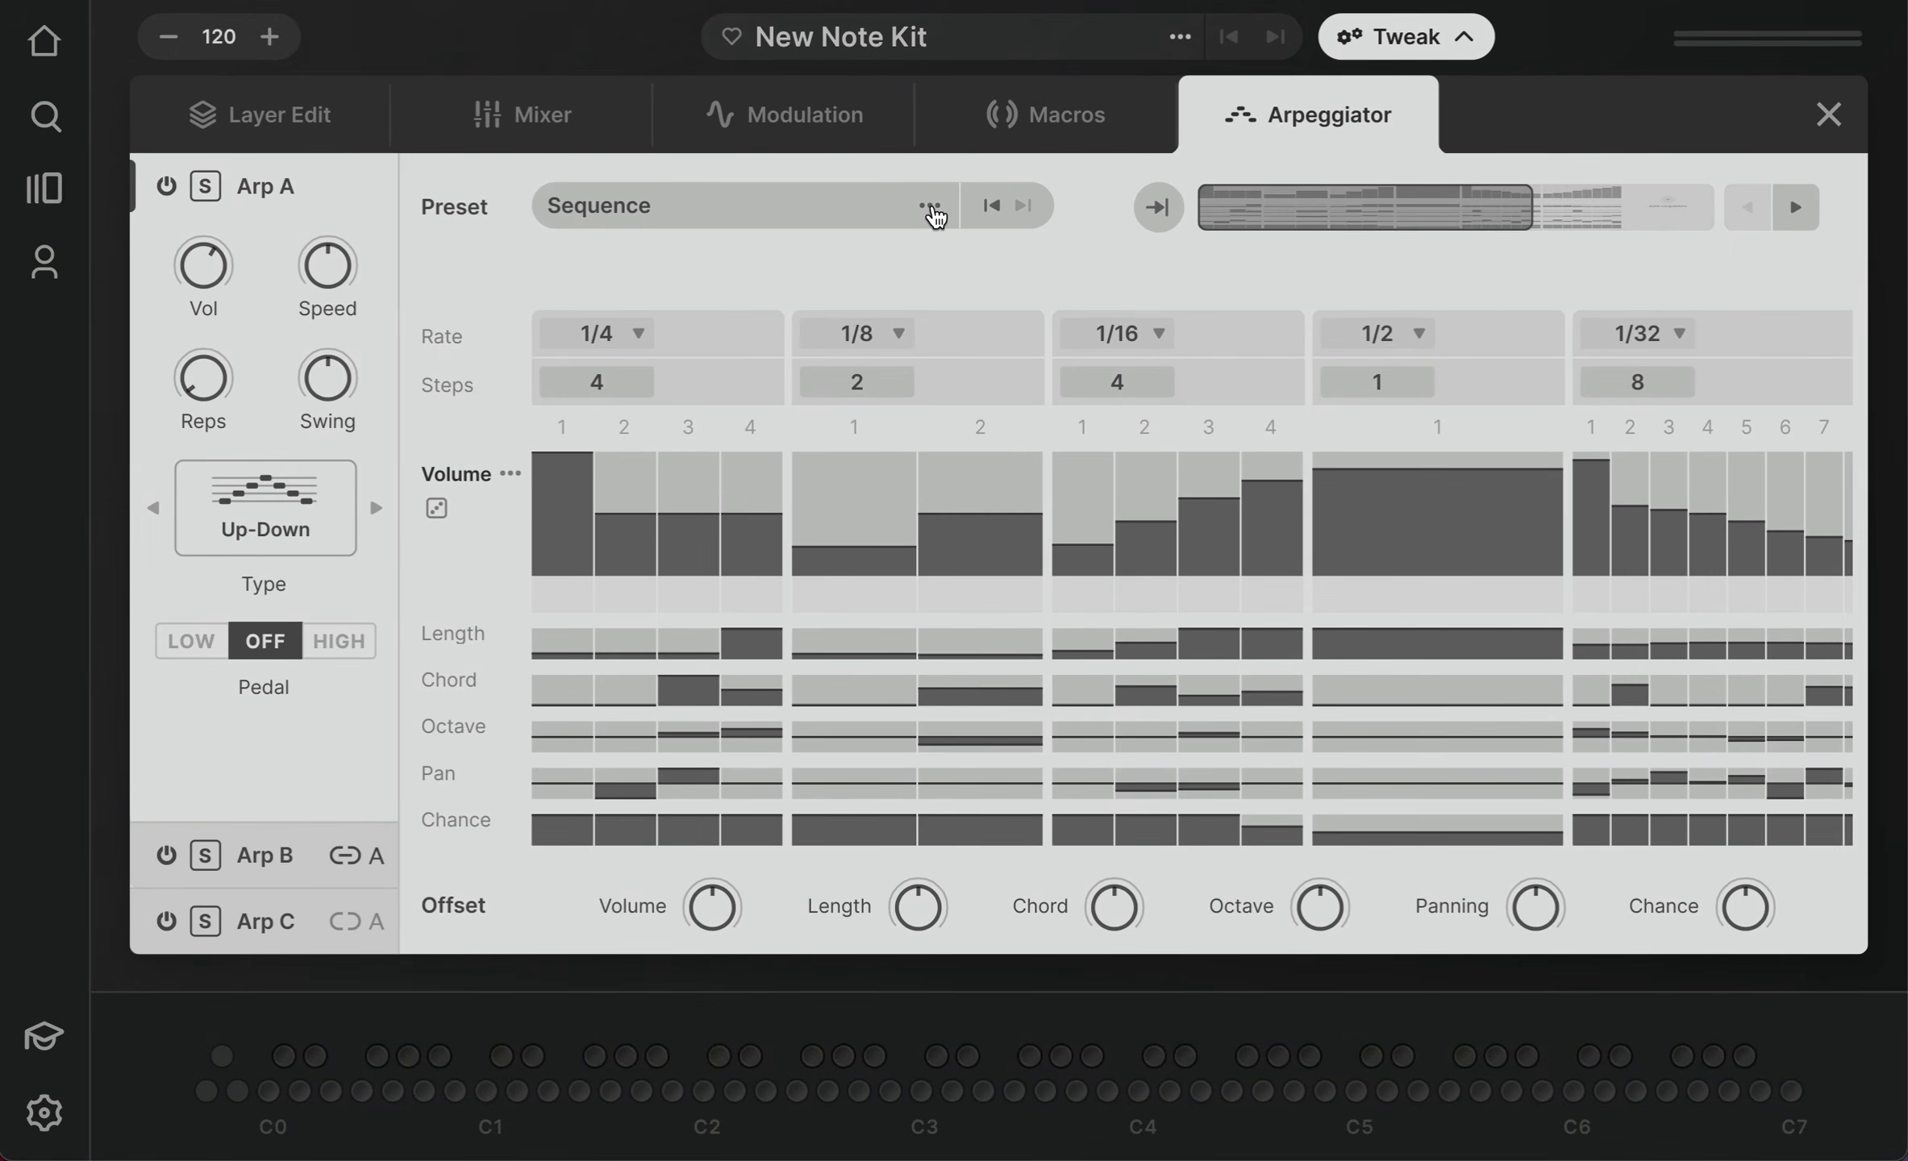
- Save Arp A's current arpeggiator settings as a preset named "New Preset"
click(931, 211)
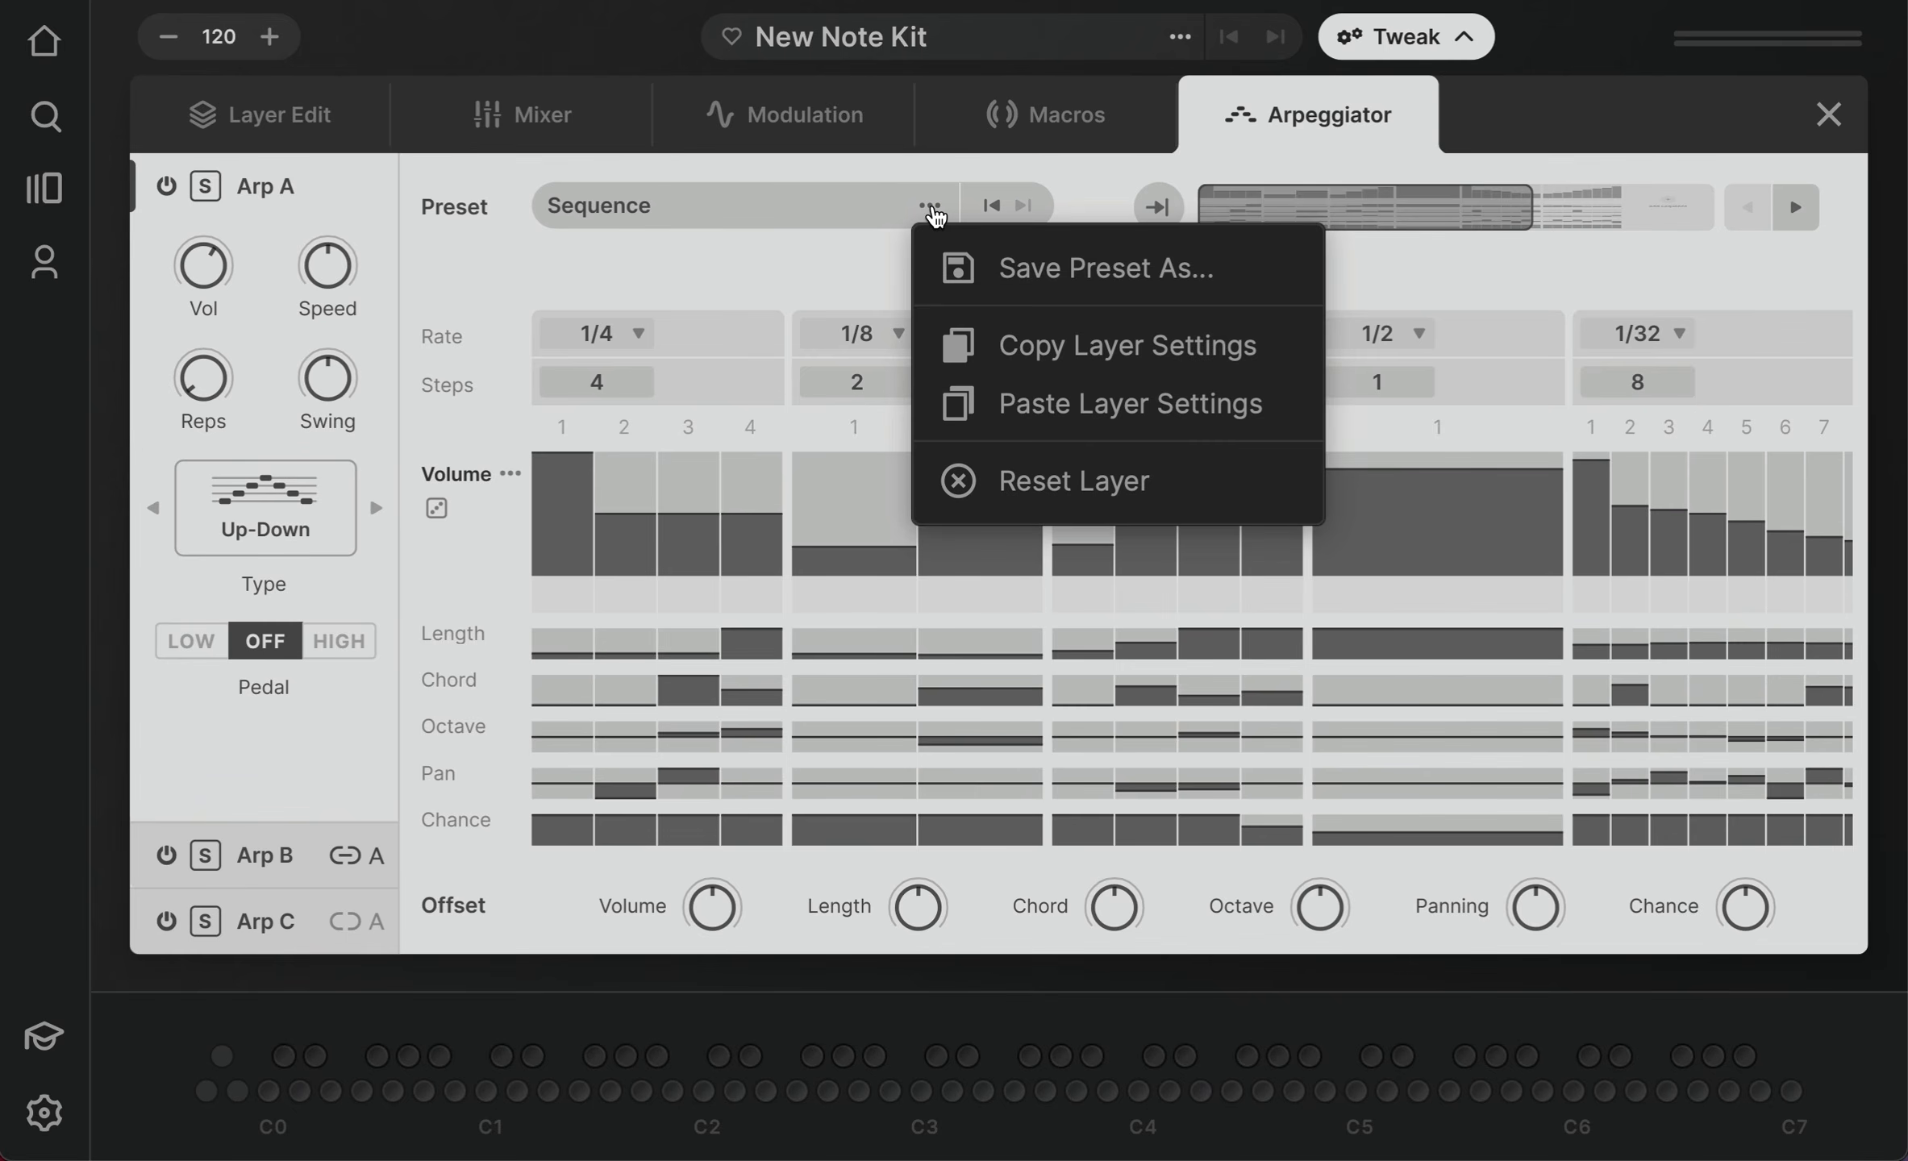
click(1040, 278)
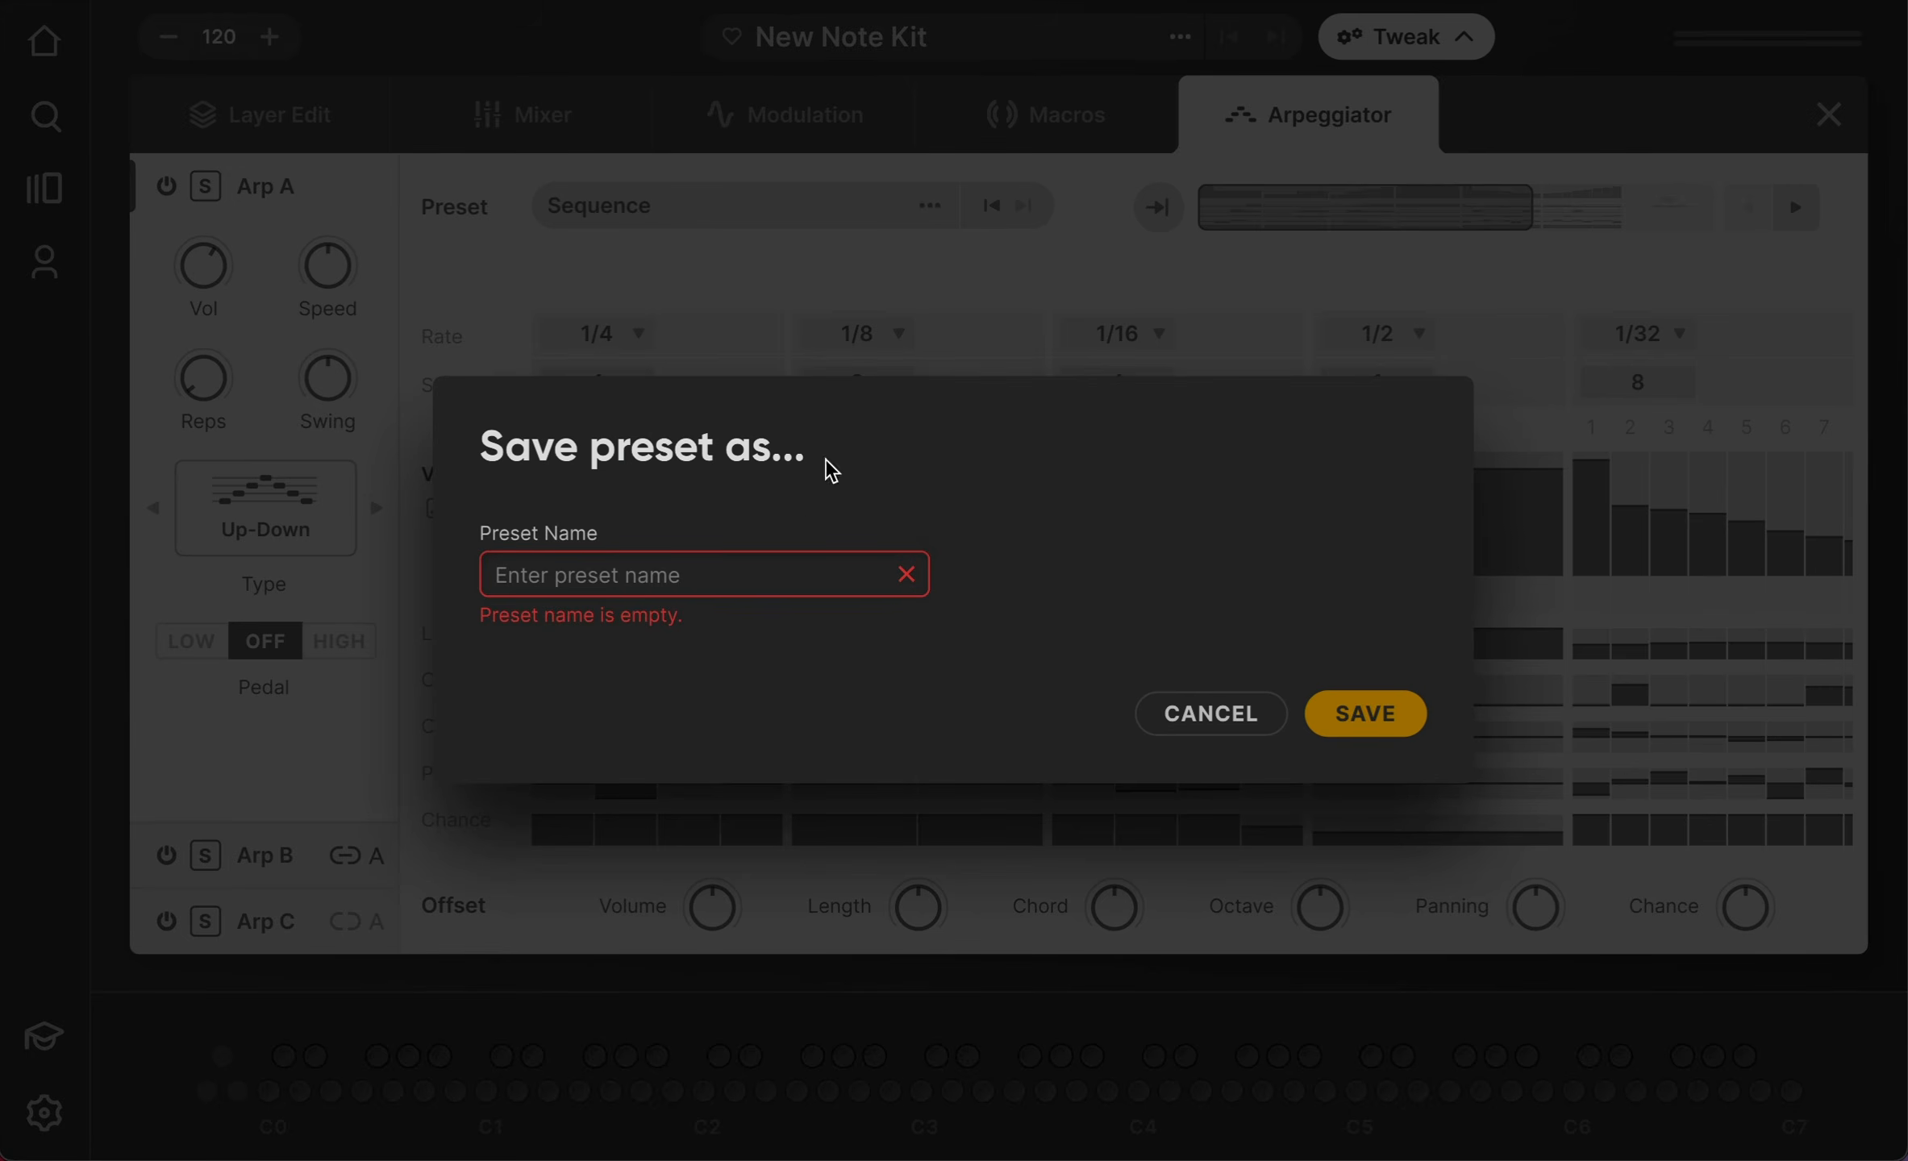
text(New Preset)
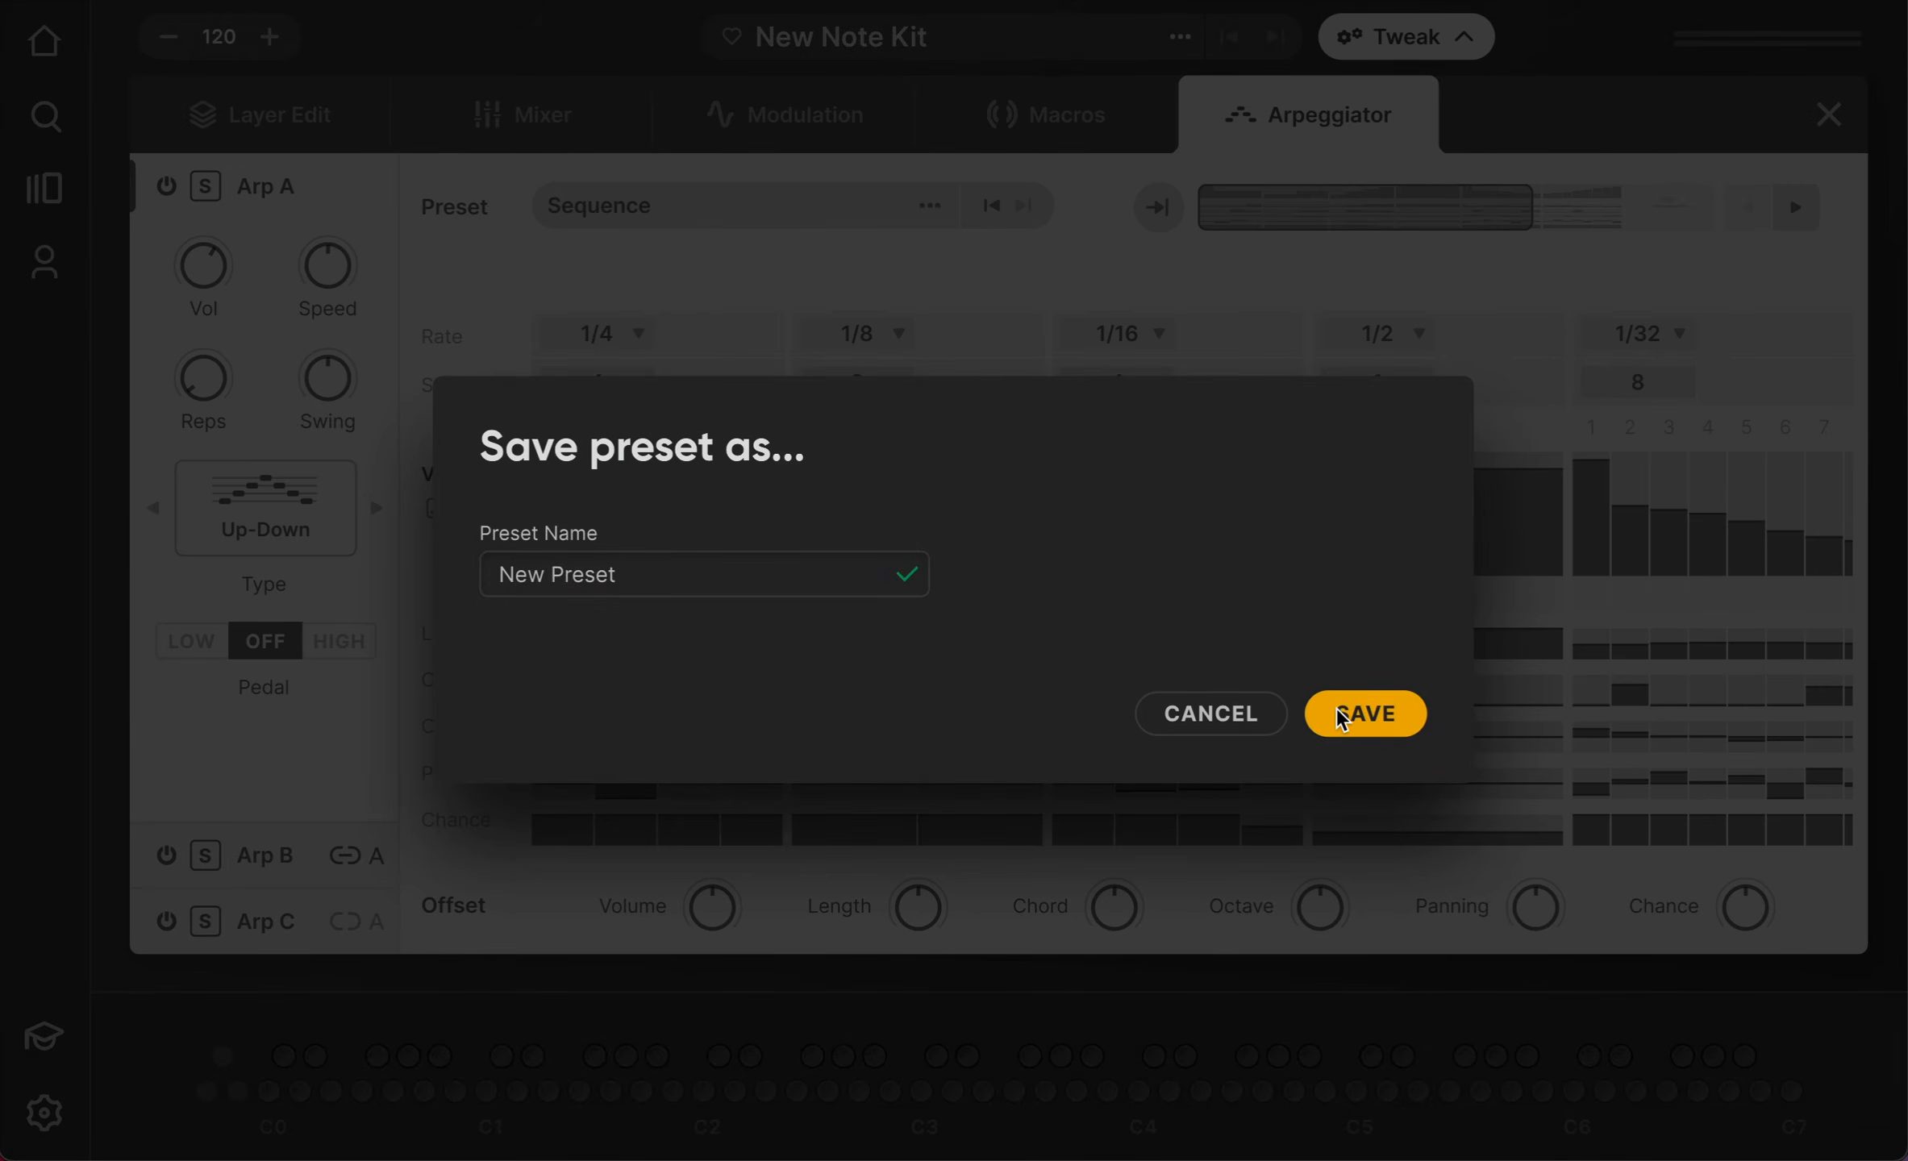
click(1344, 713)
- Load the "New Preset" preset from the User category into Arp A
click(626, 205)
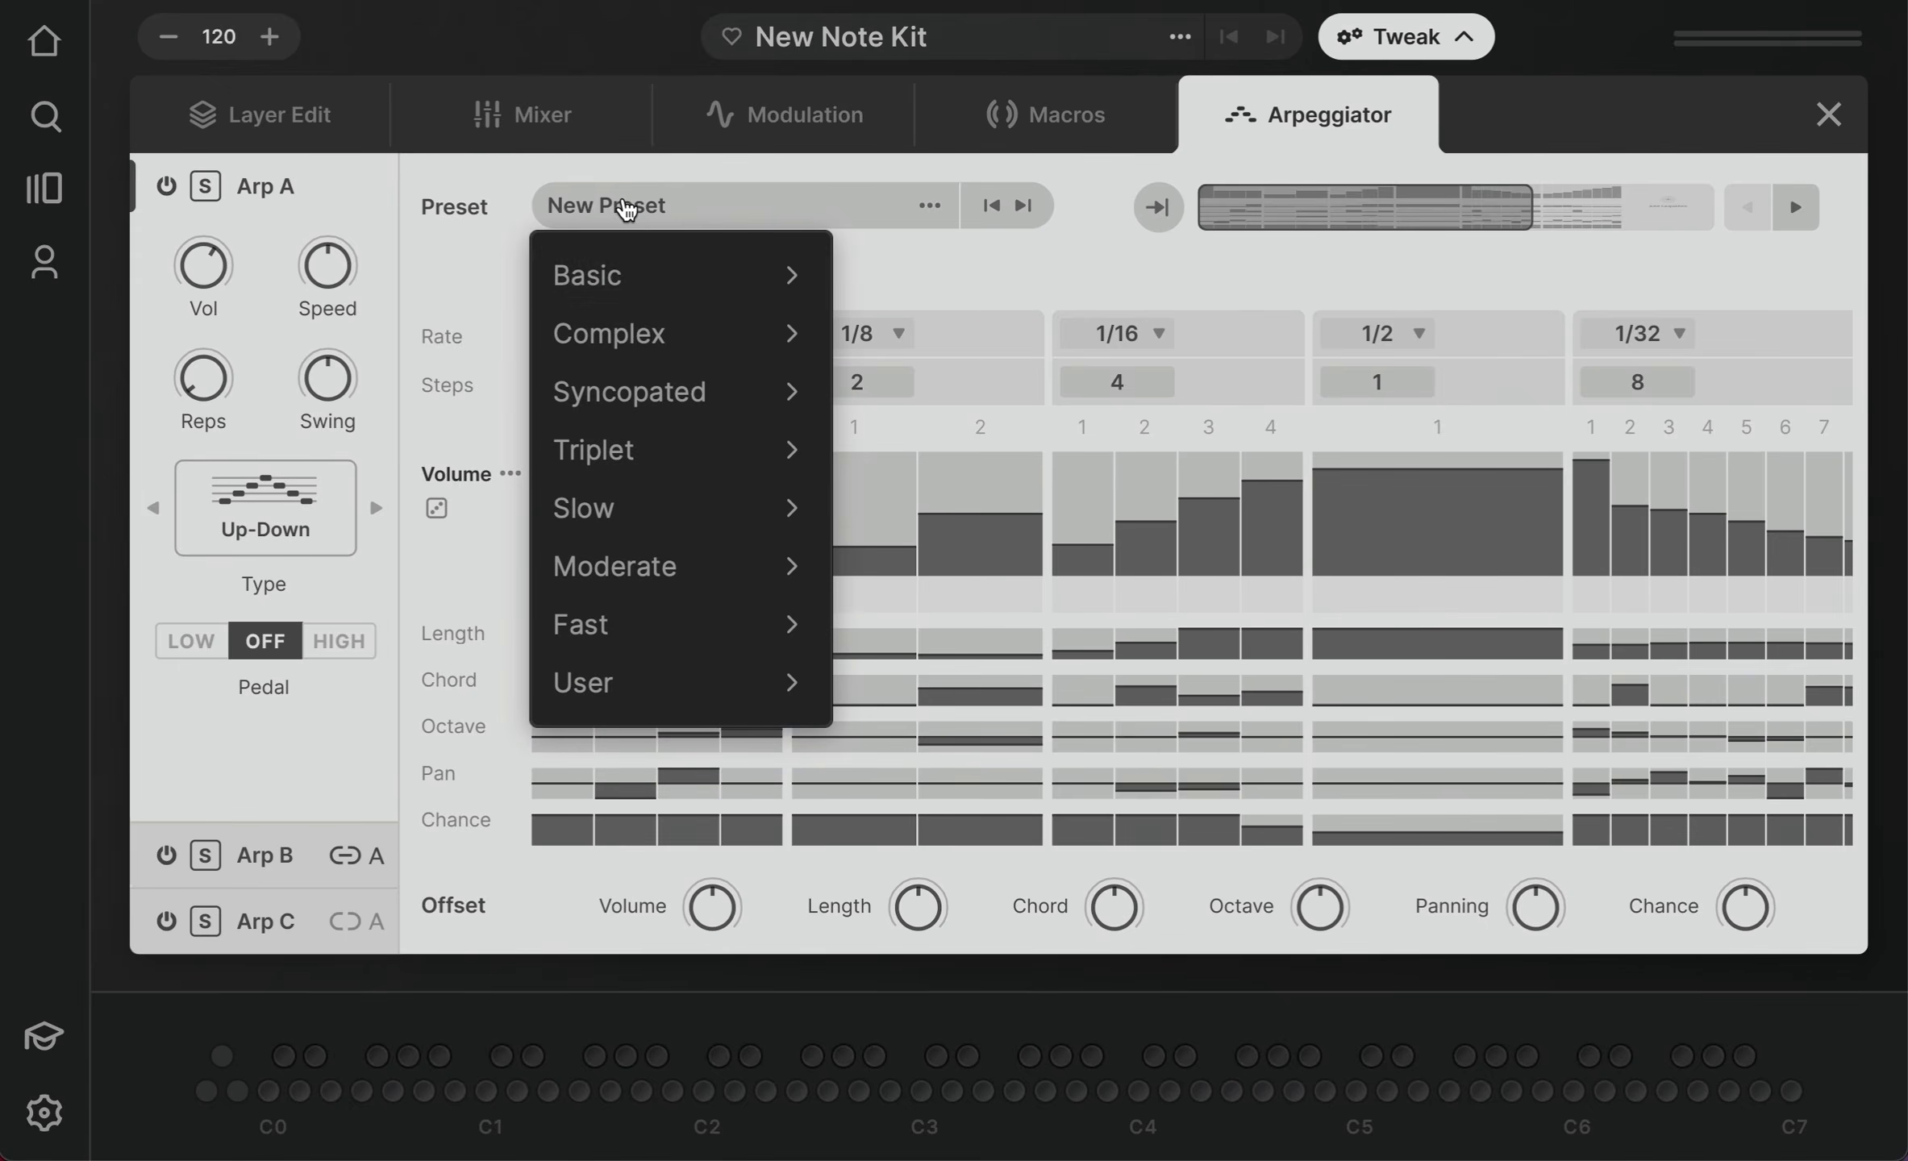
mouse_move(642, 651)
mouse_move(652, 689)
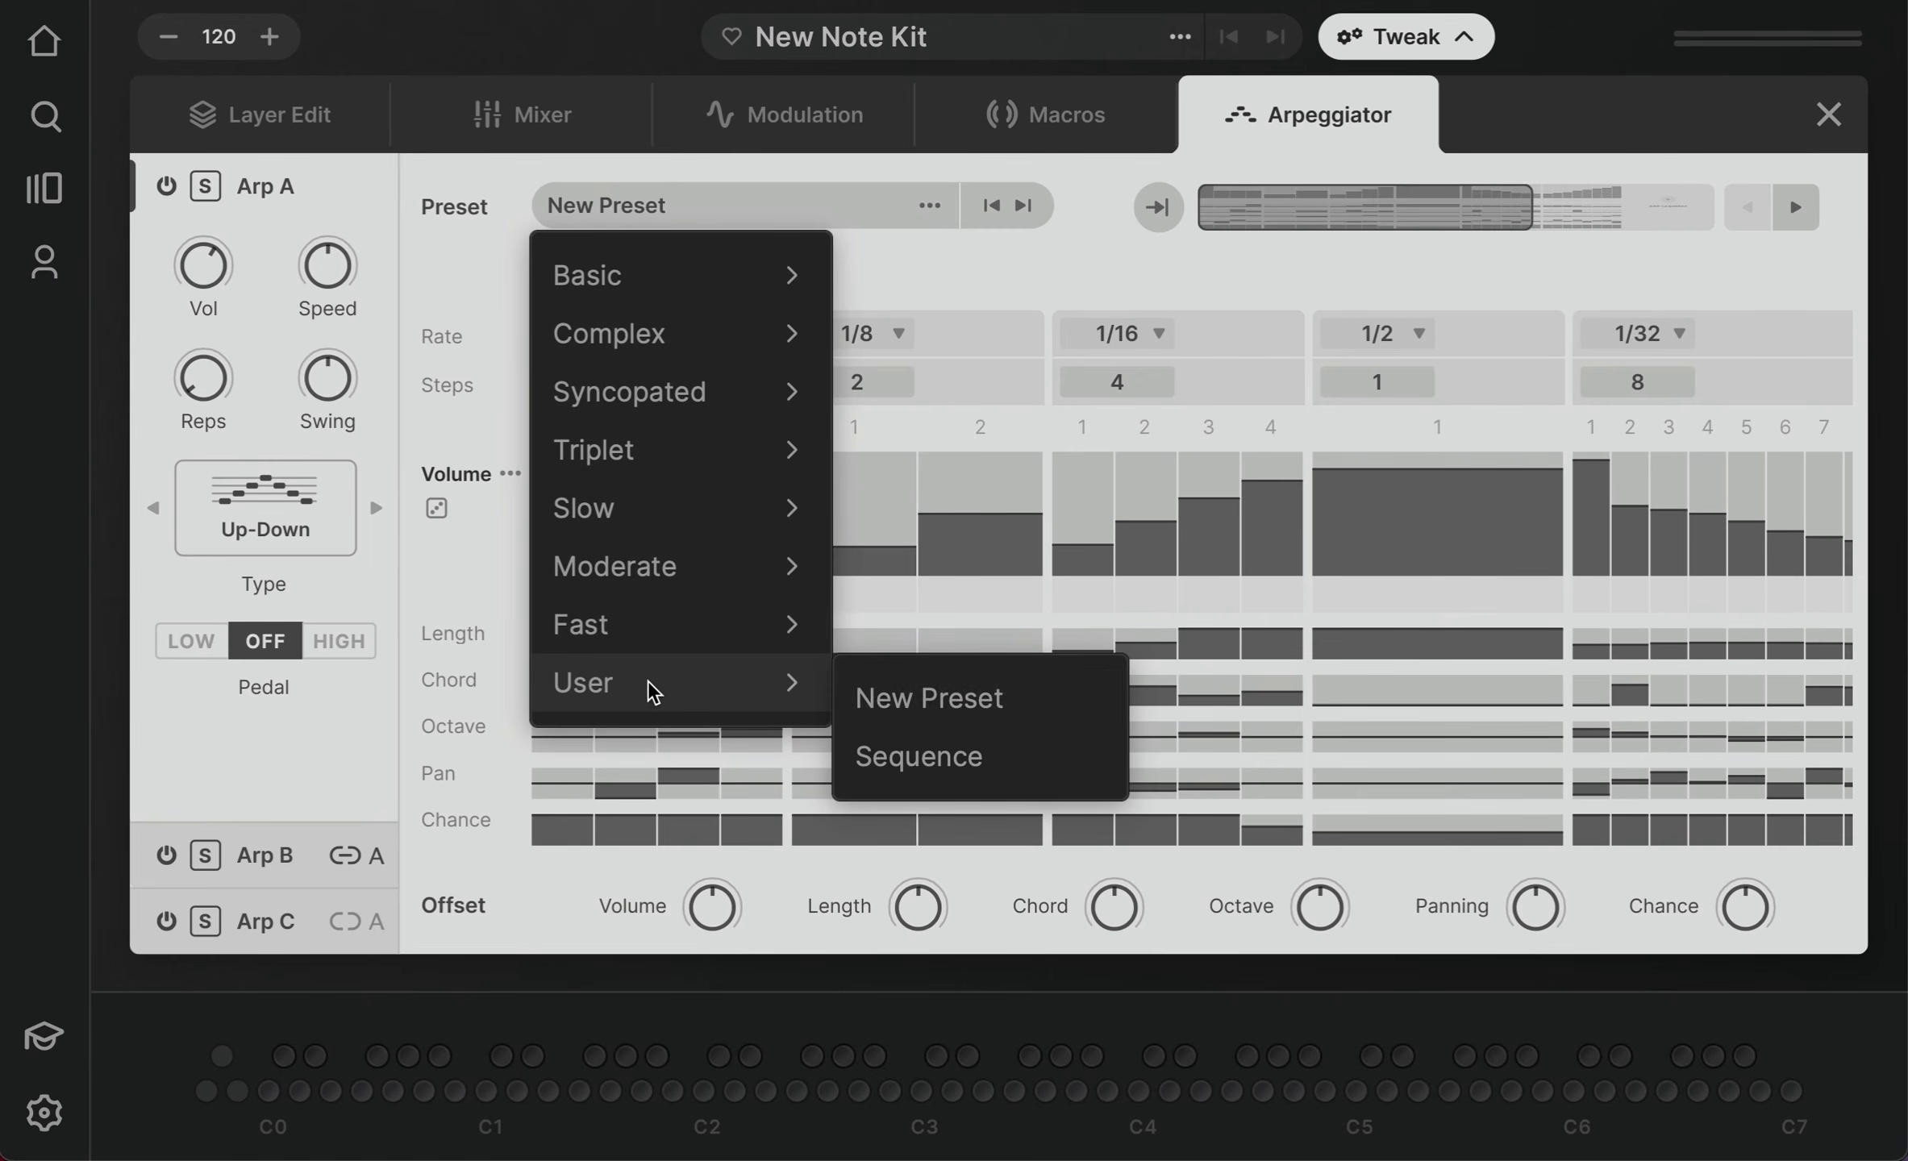
click(883, 703)
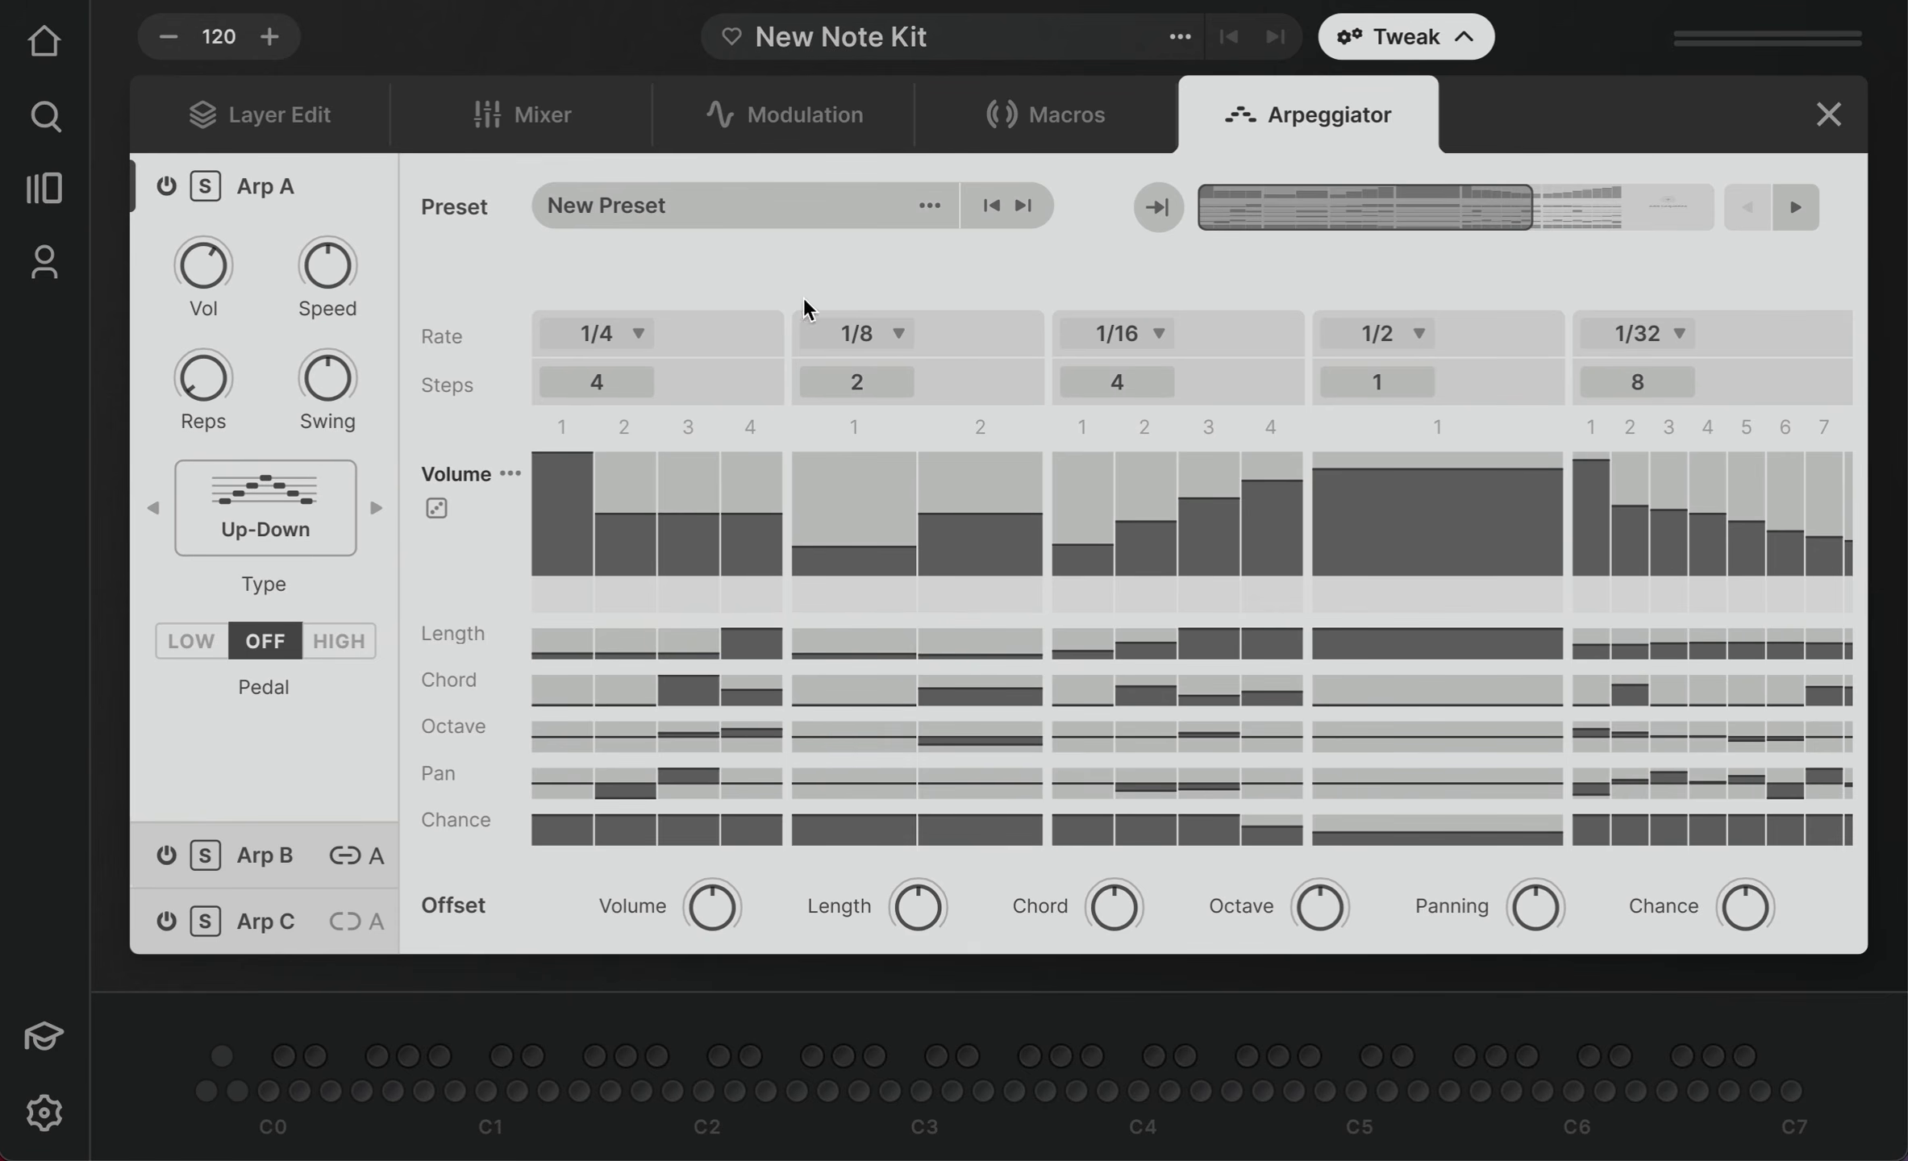
- Try the Basic 03 preset on Arp A and replace it with one from the Complex category
click(657, 210)
mouse_move(641, 275)
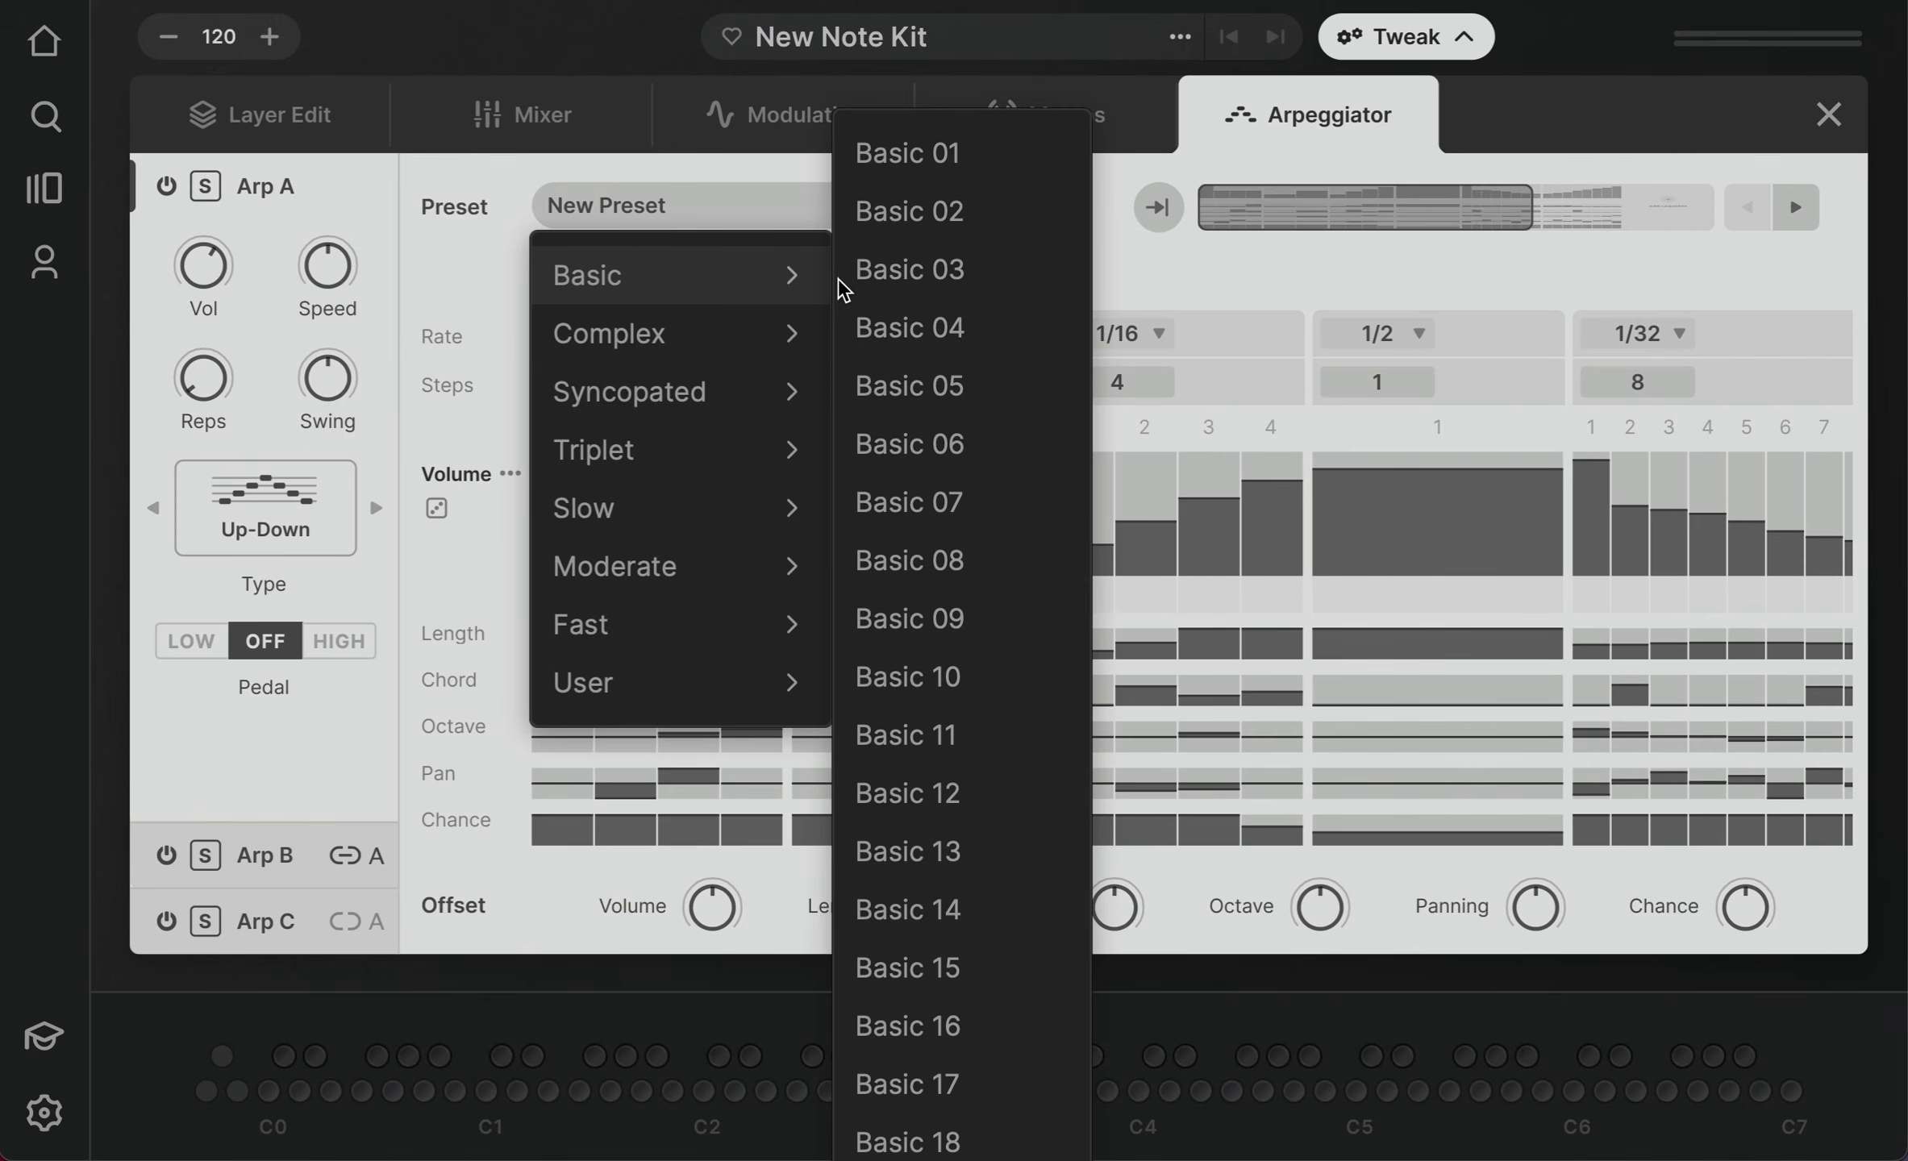
click(879, 283)
click(665, 216)
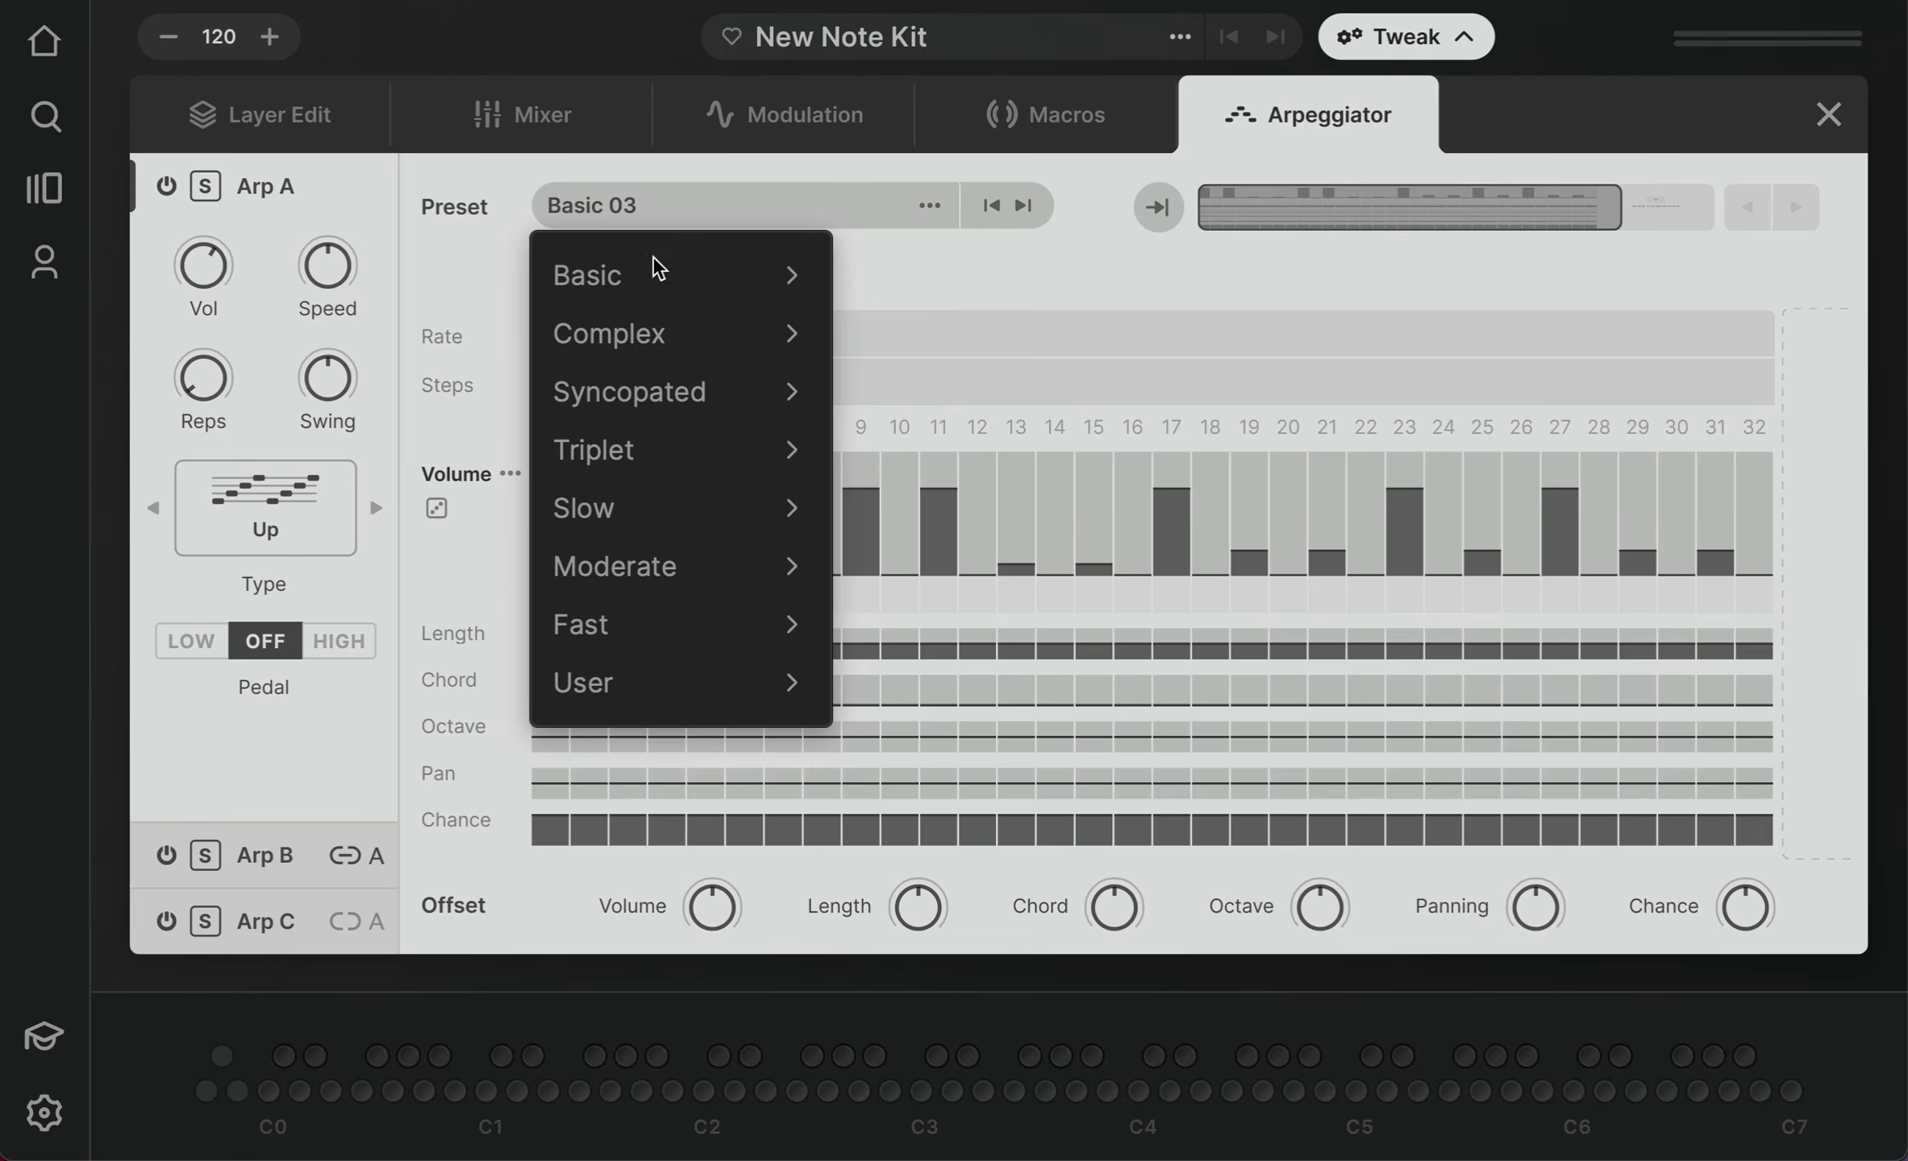
mouse_move(630, 349)
click(907, 409)
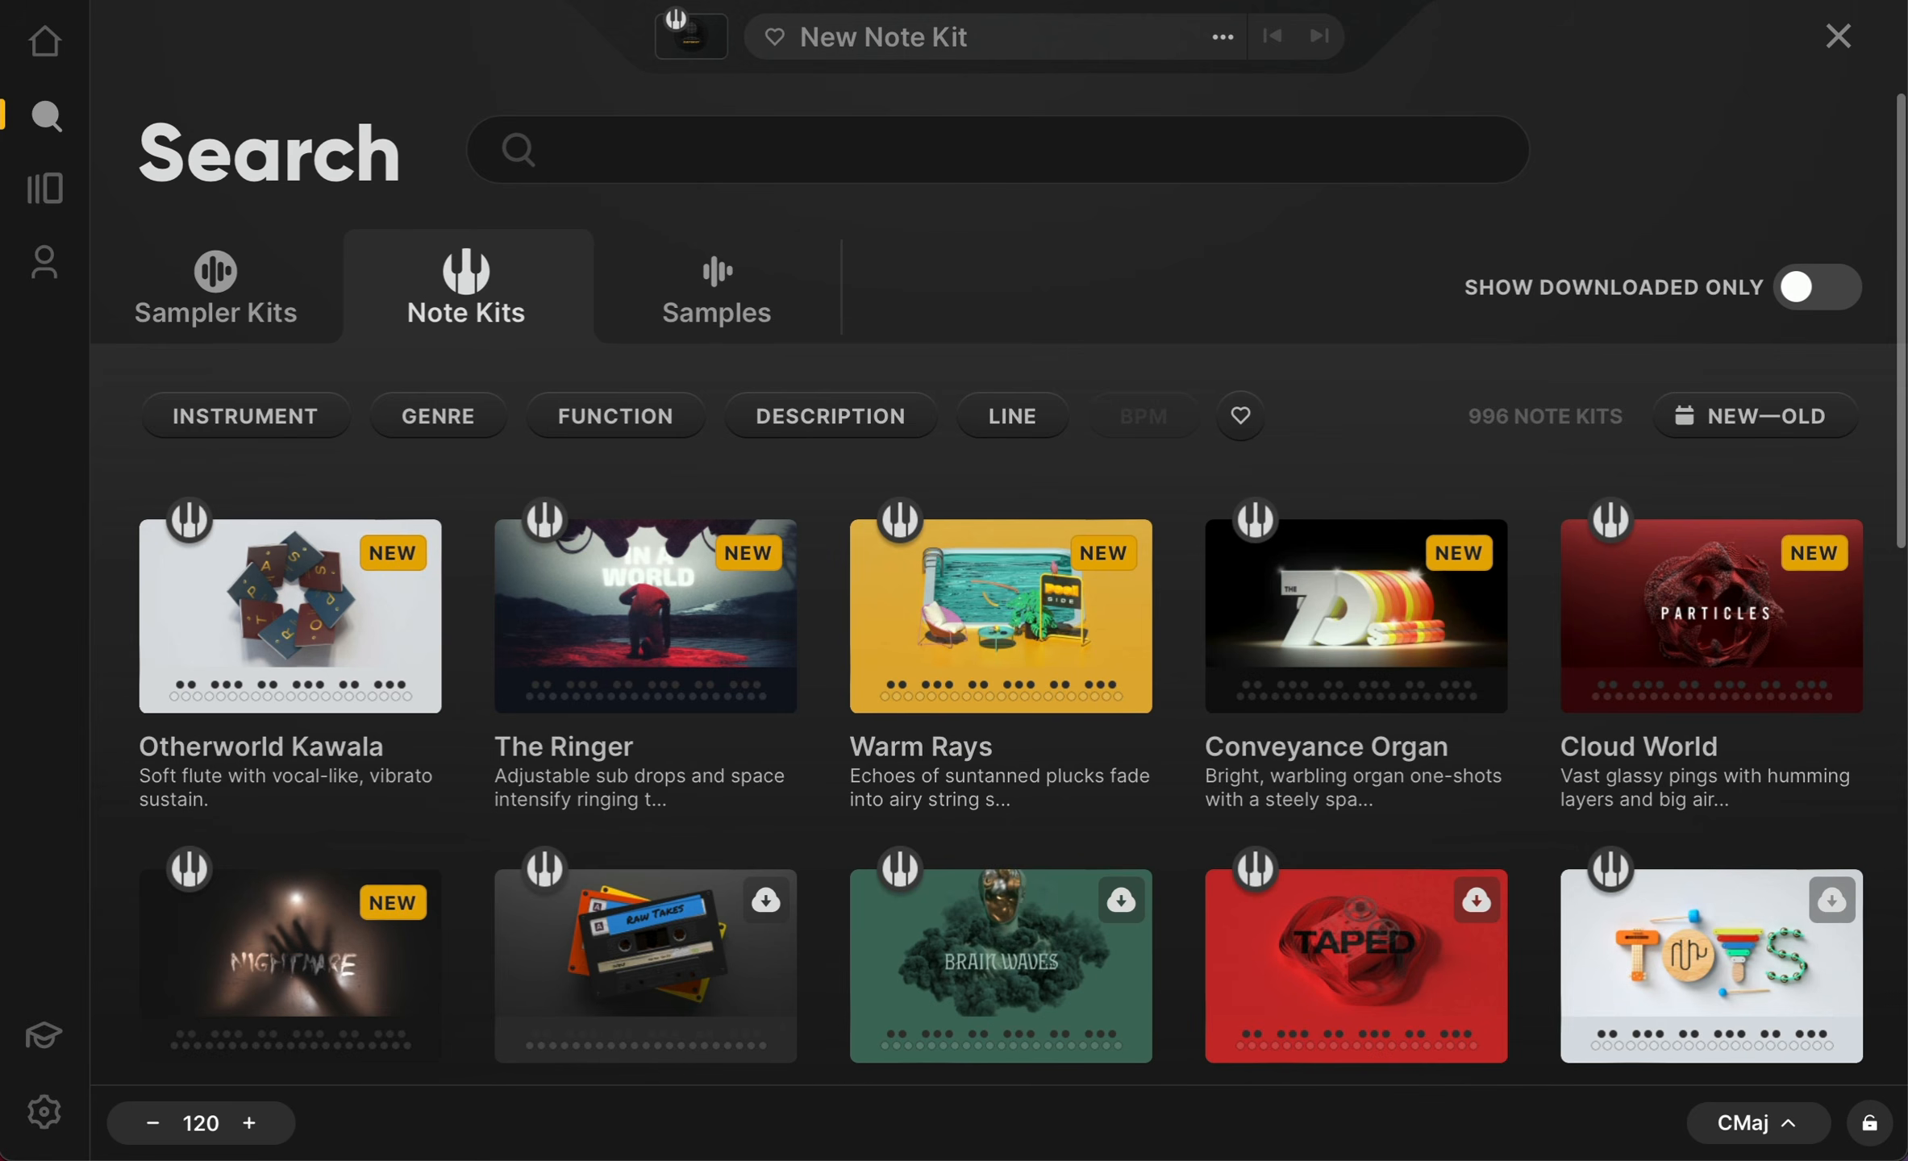
- Search the Note Kits' description filters for "arpeg"
click(800, 437)
click(798, 484)
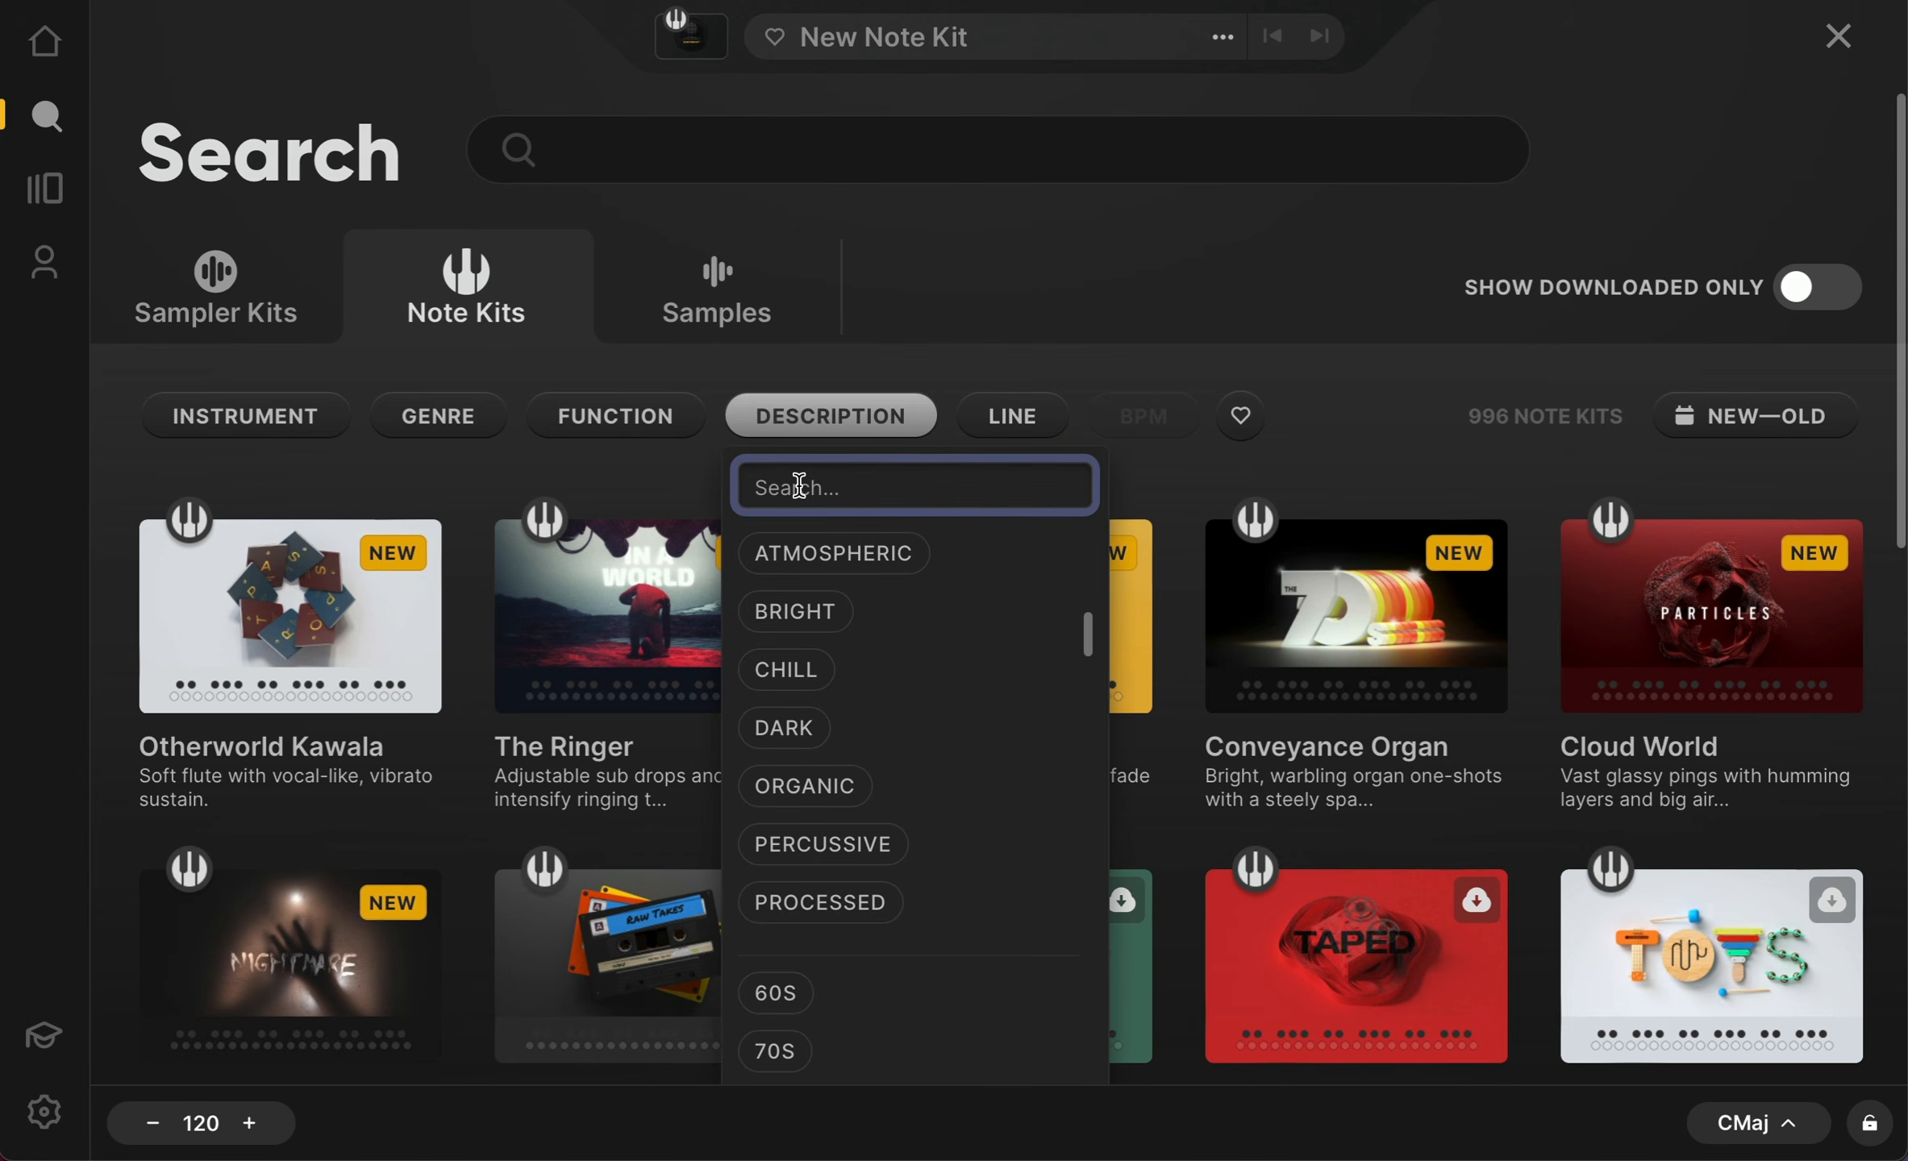
text(arpeg)
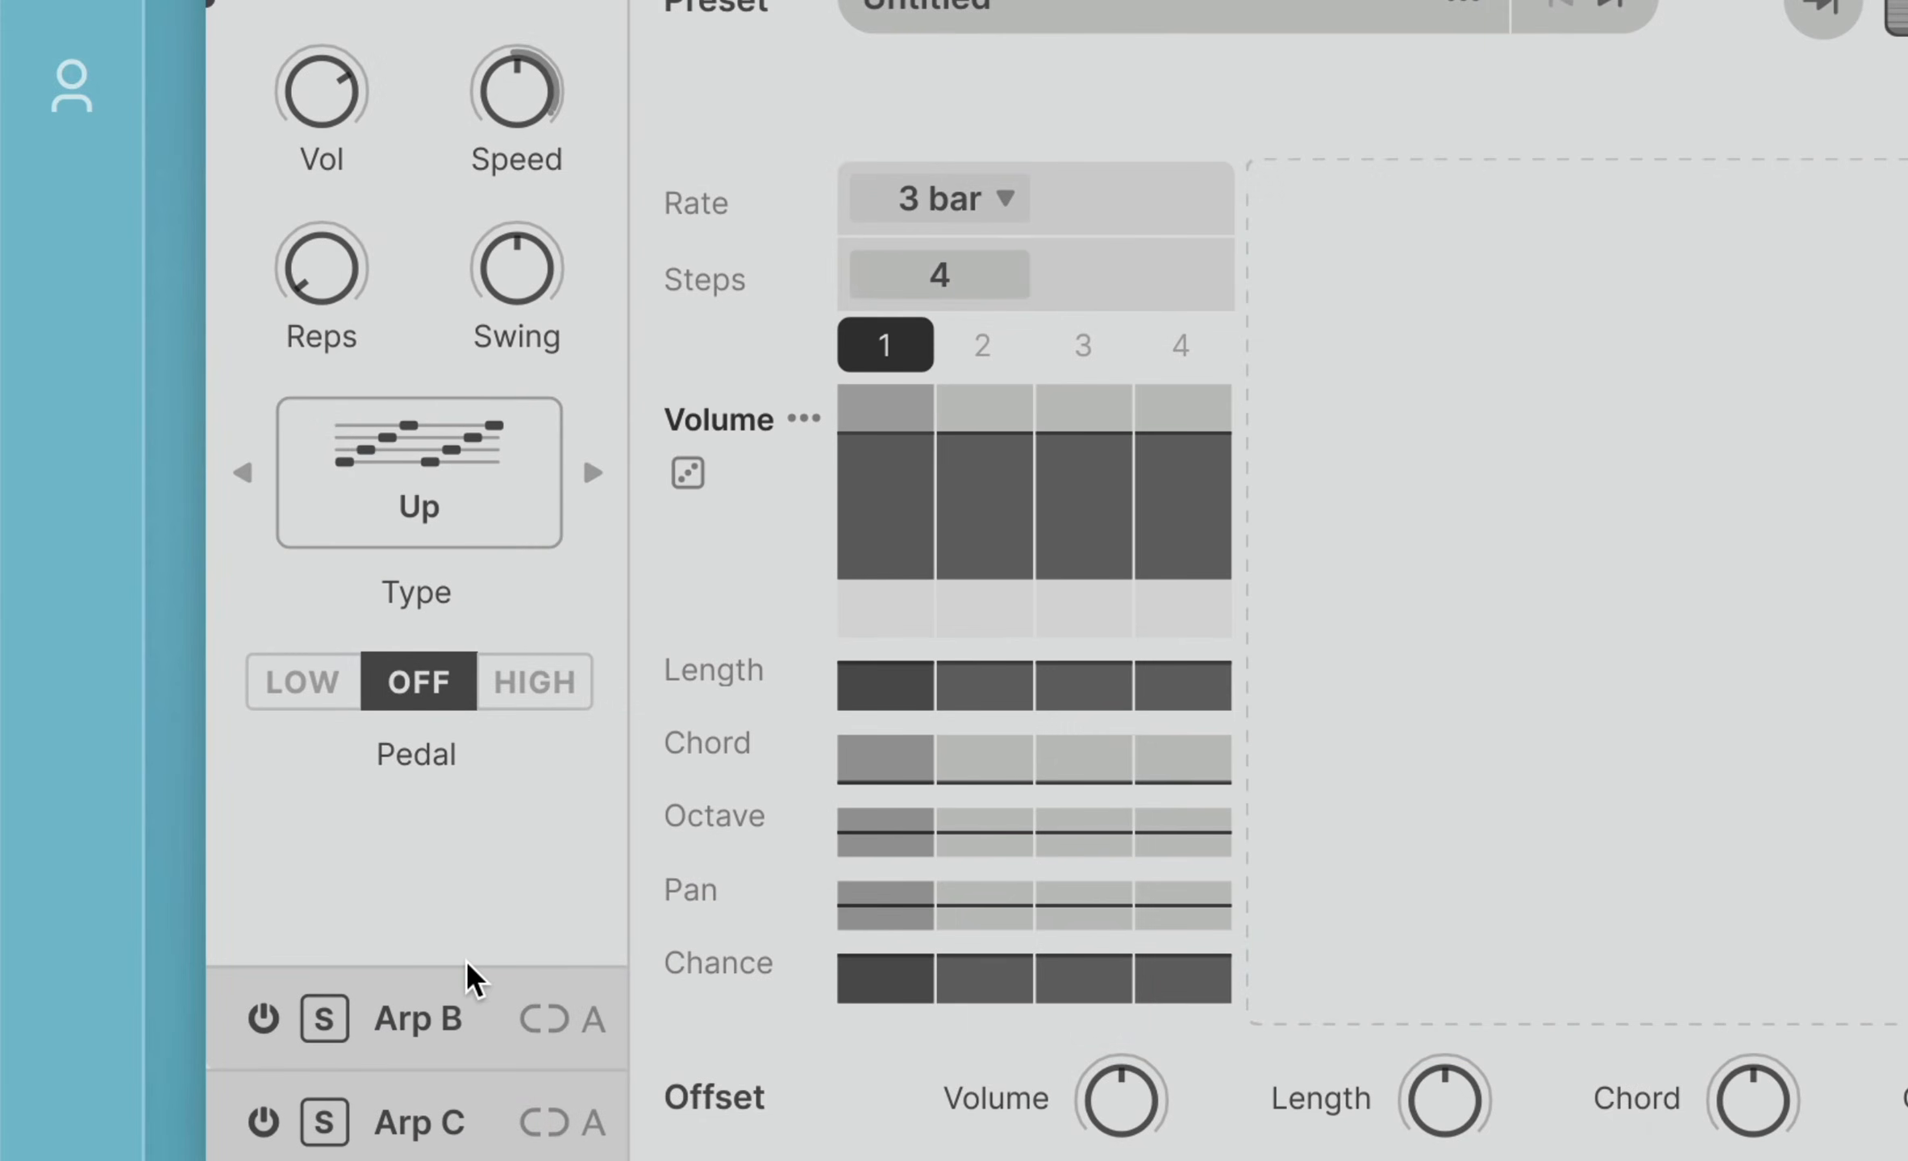
- Examine the Arp B and Arp C settings of the Ether Drift kit and close the tweak view
click(442, 1009)
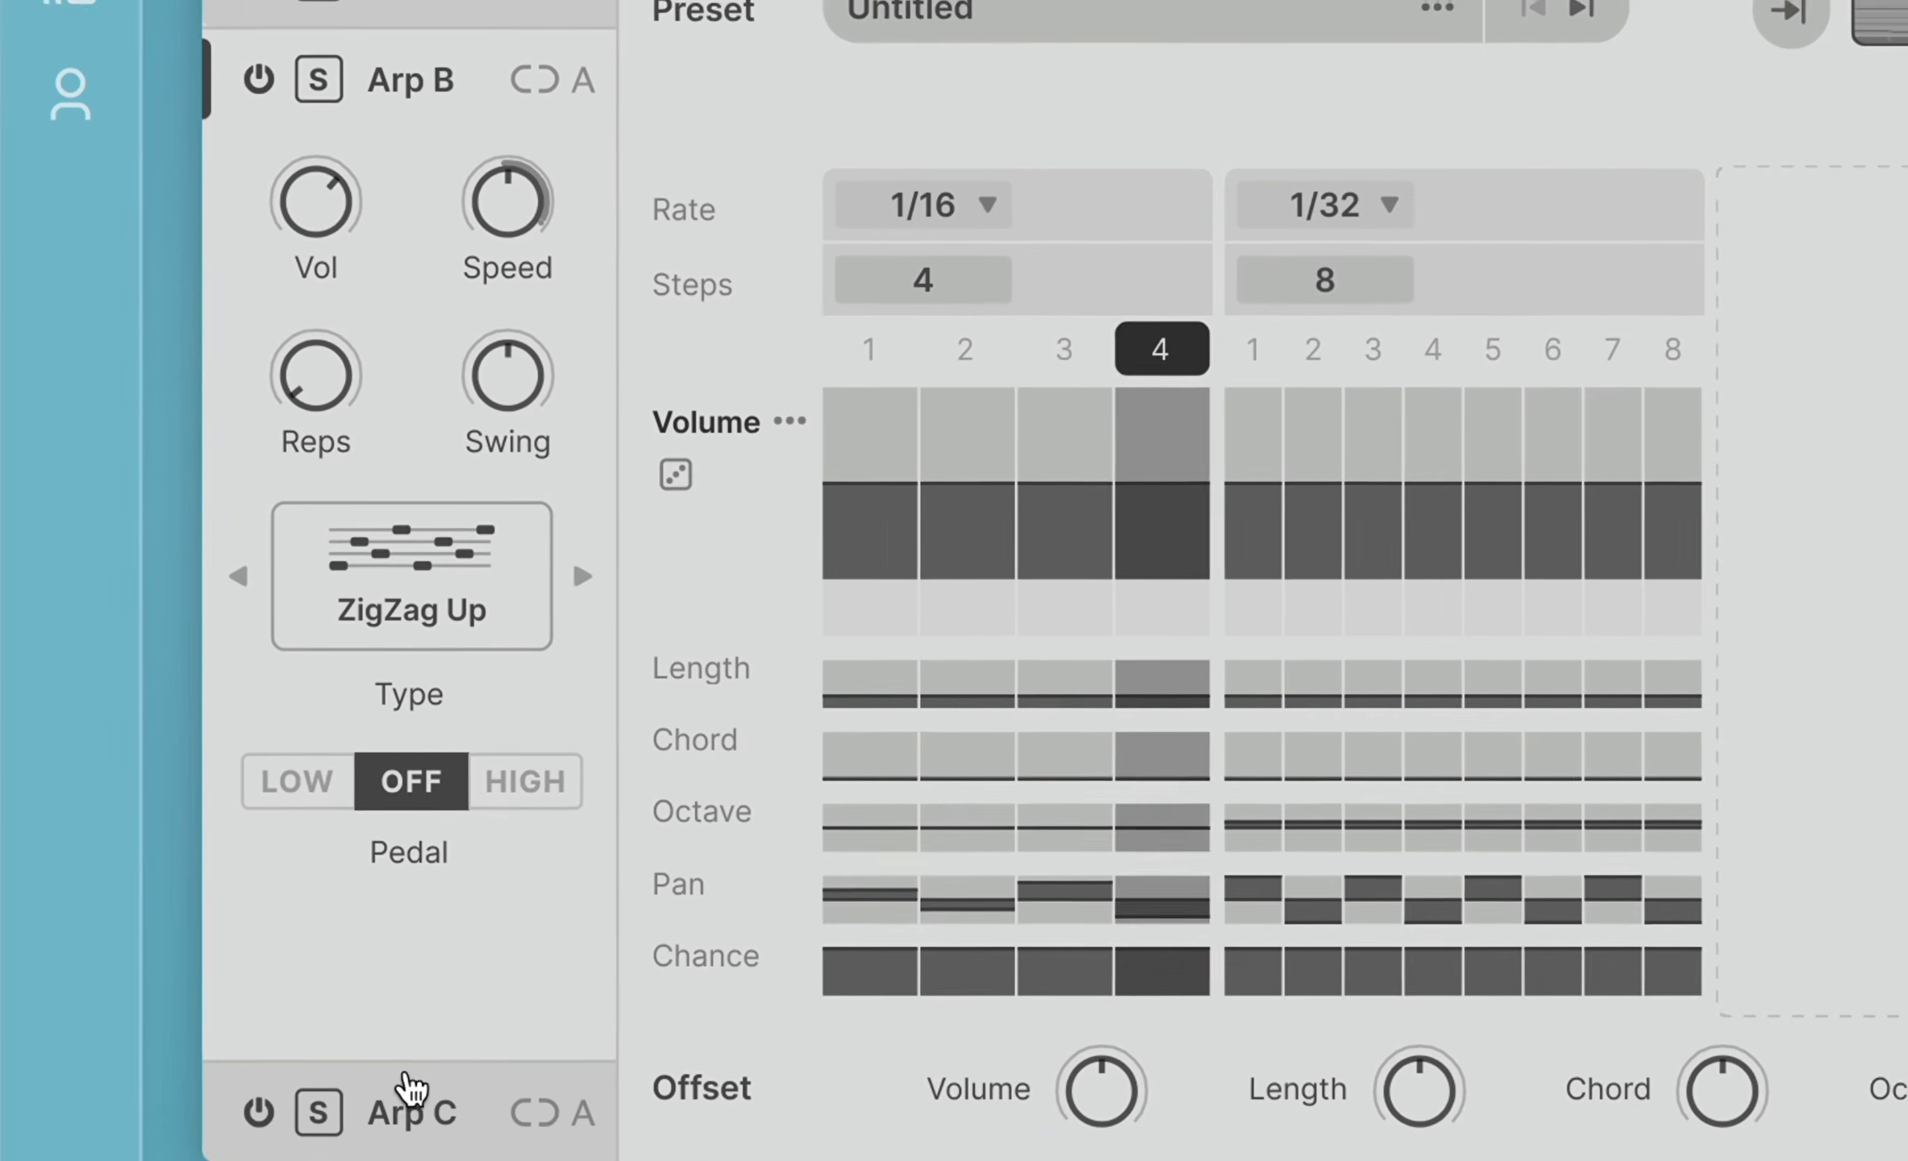
click(403, 1121)
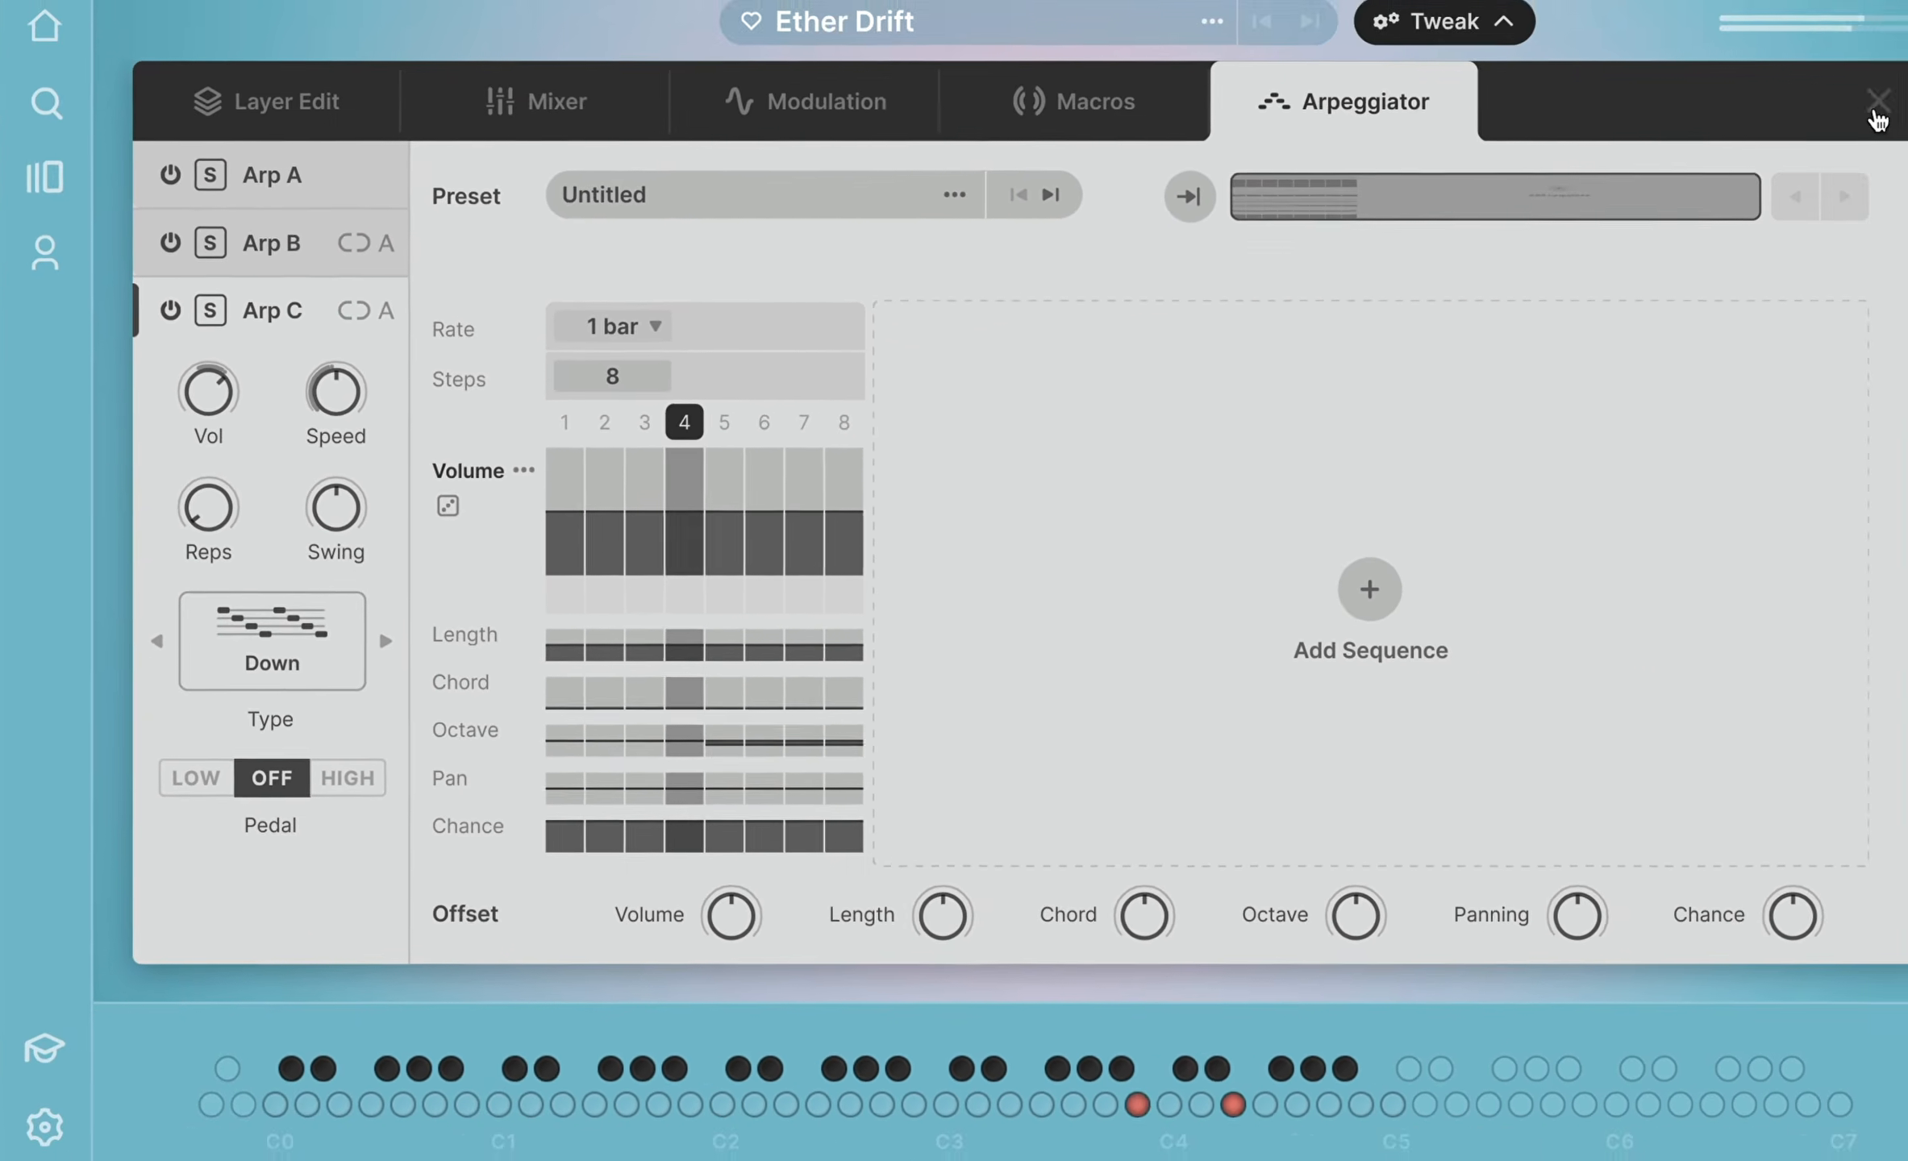
click(1877, 111)
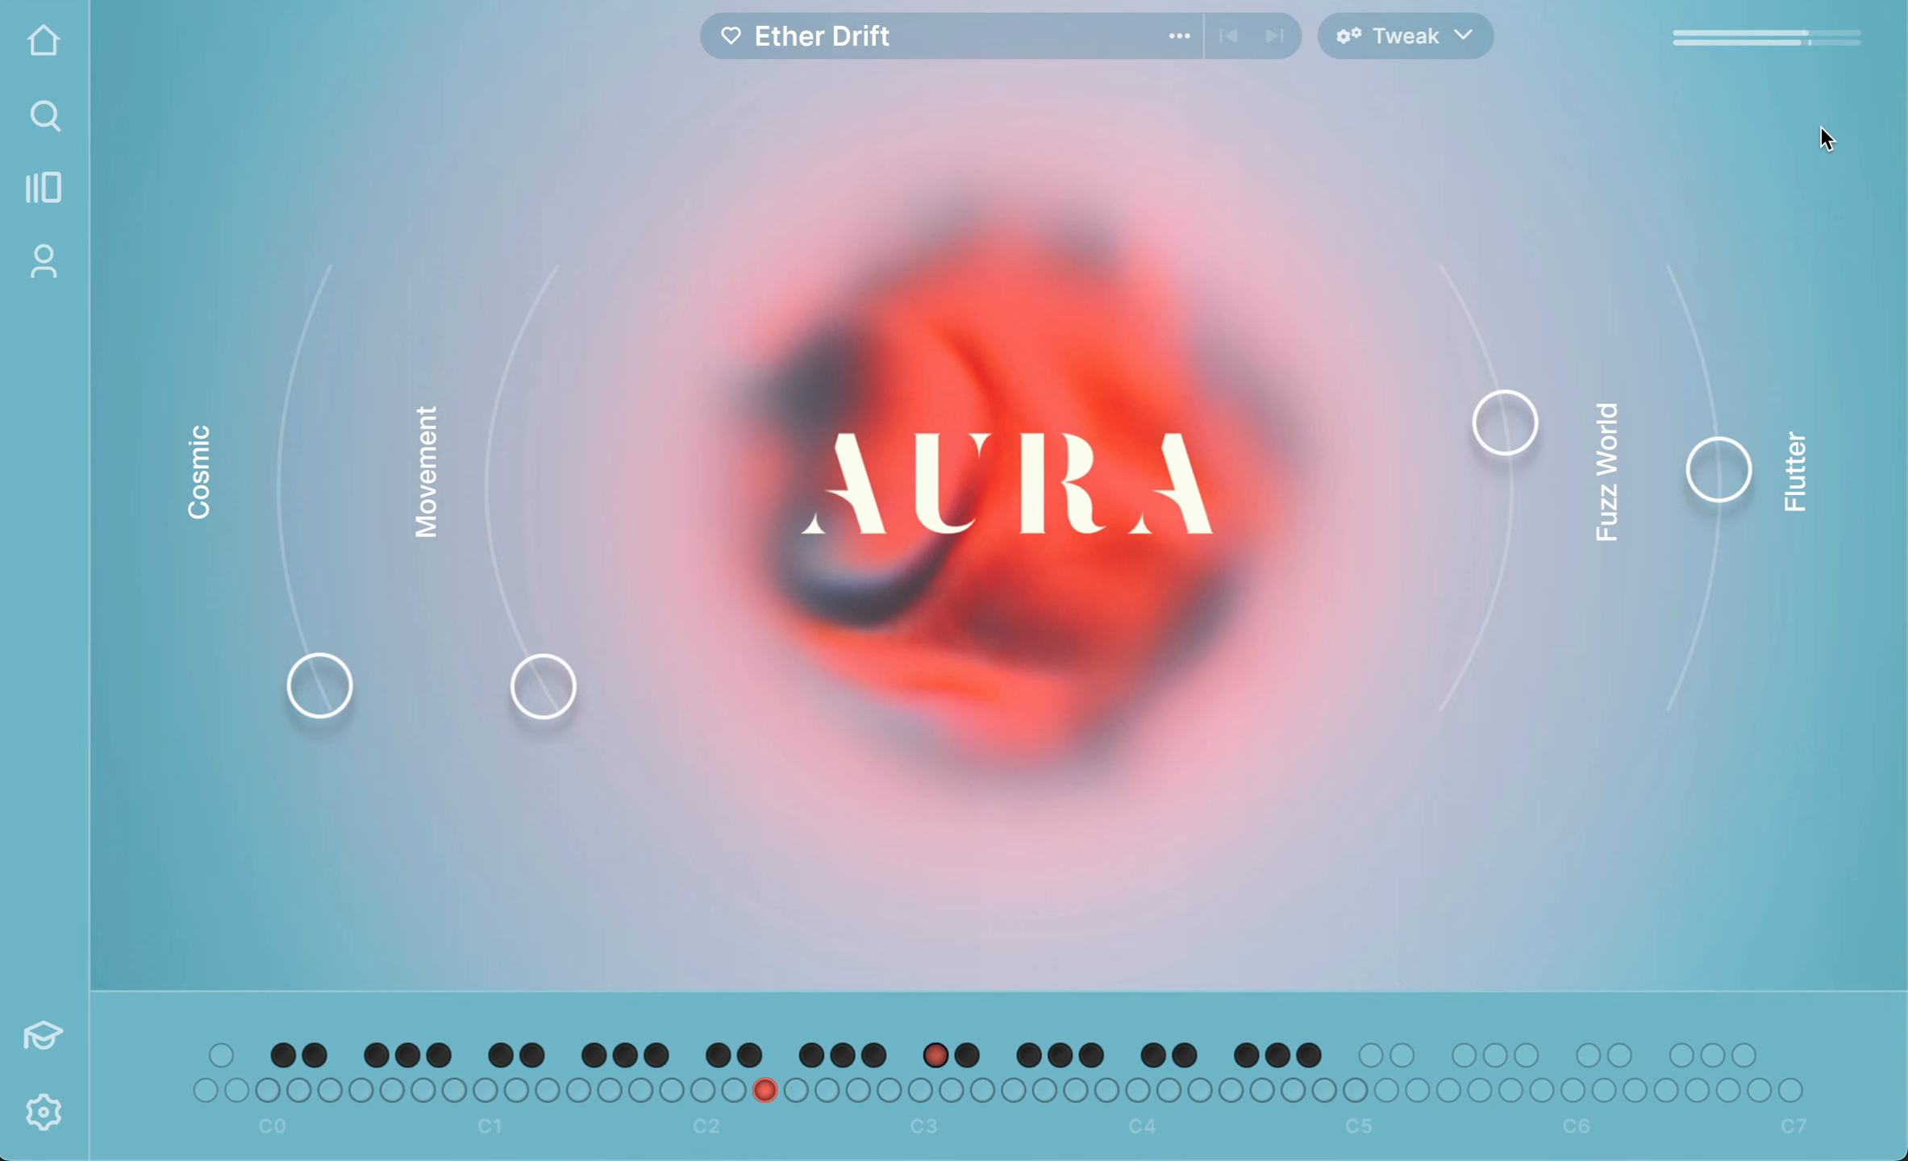